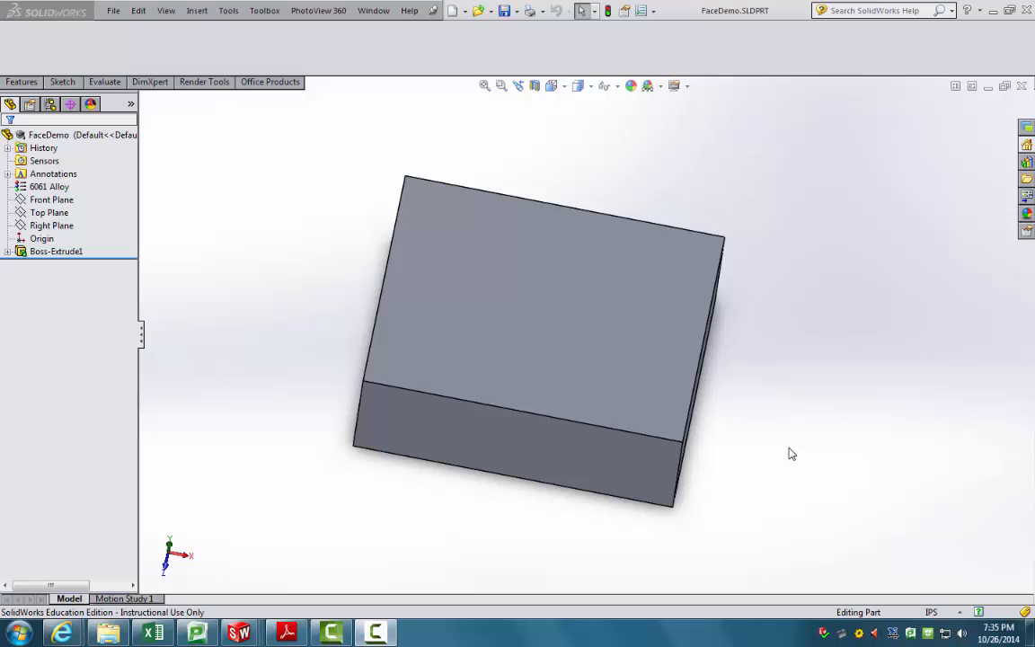
Inspect the block from several angles and review the dimensions of its base sketch, Sketch1
{"action": "middle_click_drag", "start_coordinate": [527, 340], "coordinate": [489, 326]}
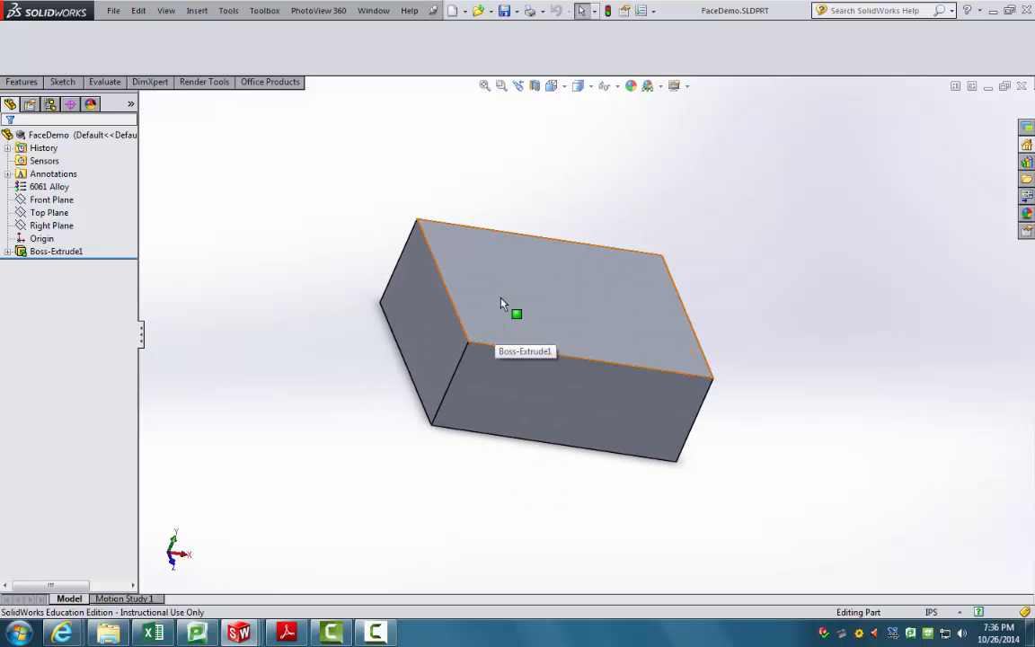
{"action": "middle_click_drag", "start_coordinate": [476, 294], "coordinate": [392, 303]}
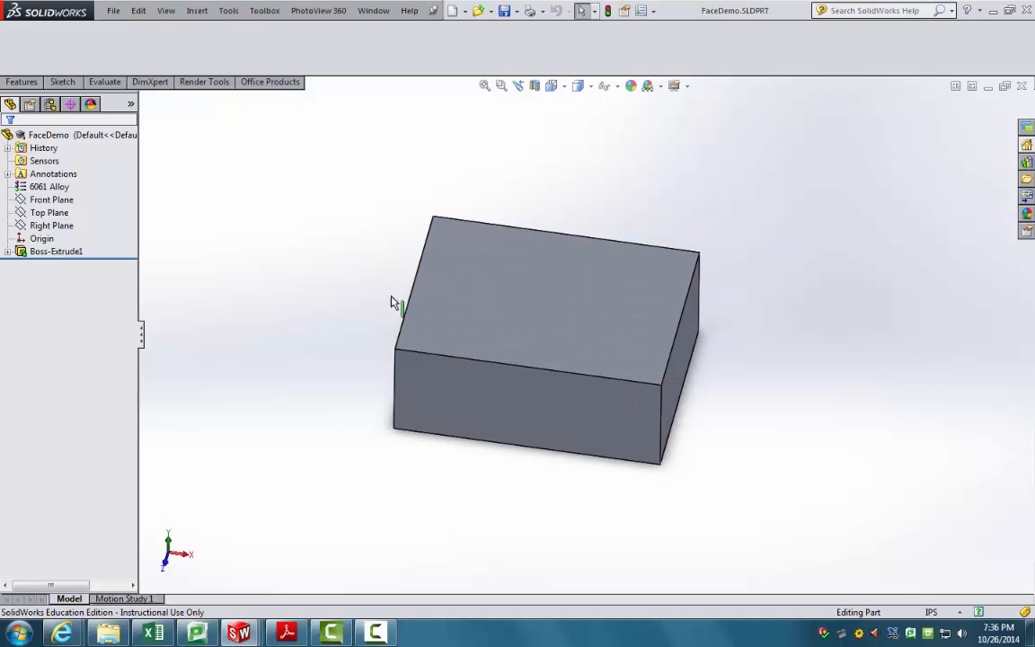
{"action": "left_click", "coordinate": [69, 251]}
{"action": "left_click", "coordinate": [9, 251]}
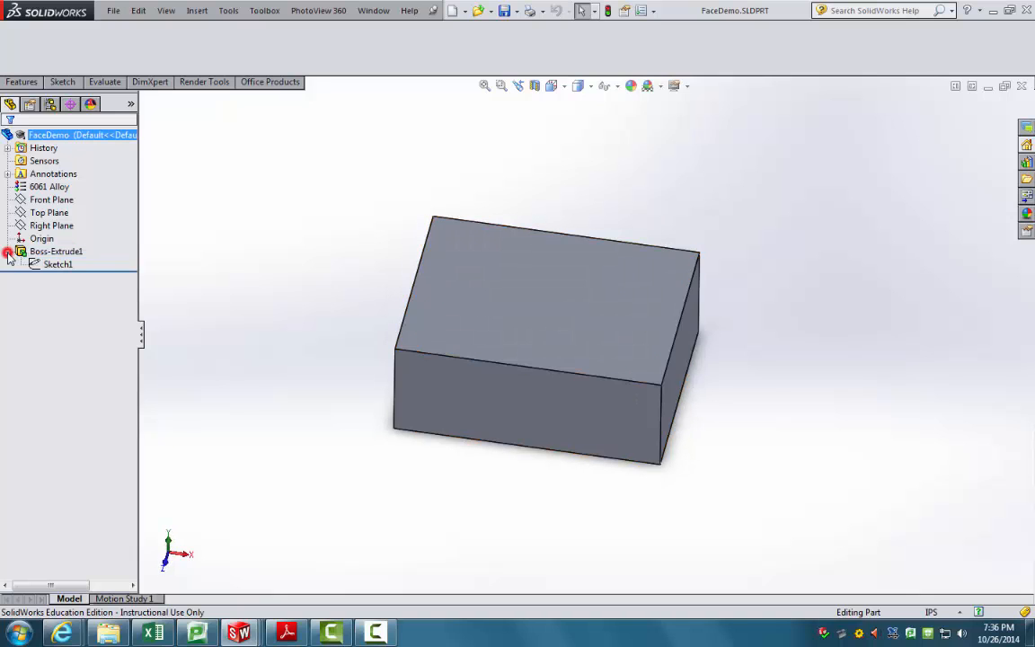
{"action": "right_click", "coordinate": [36, 262]}
{"action": "key", "text": "Escape"}
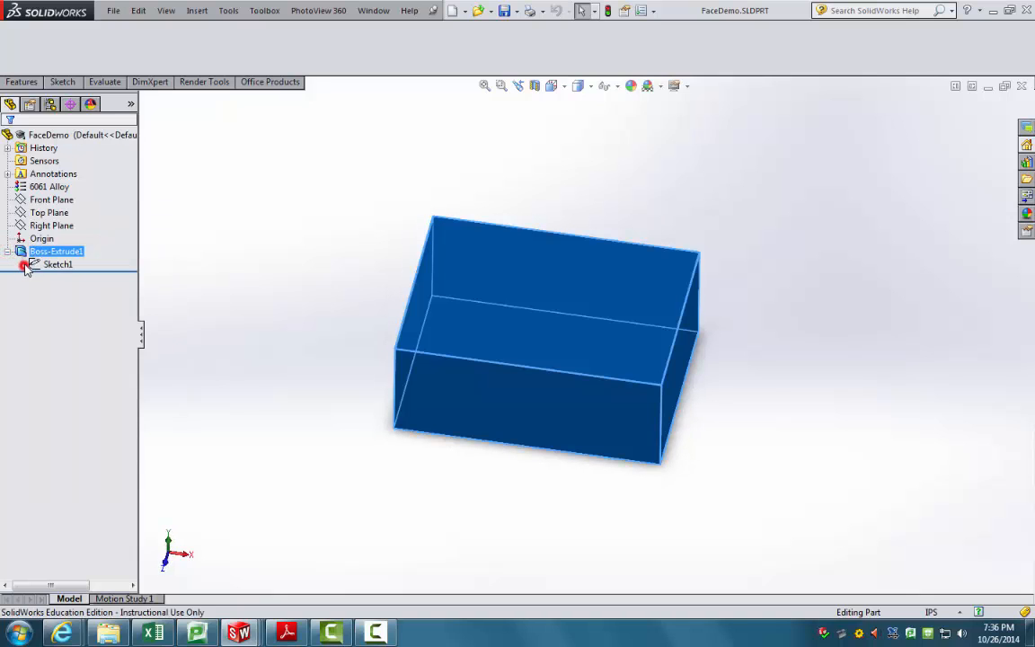
{"action": "left_click", "coordinate": [33, 264]}
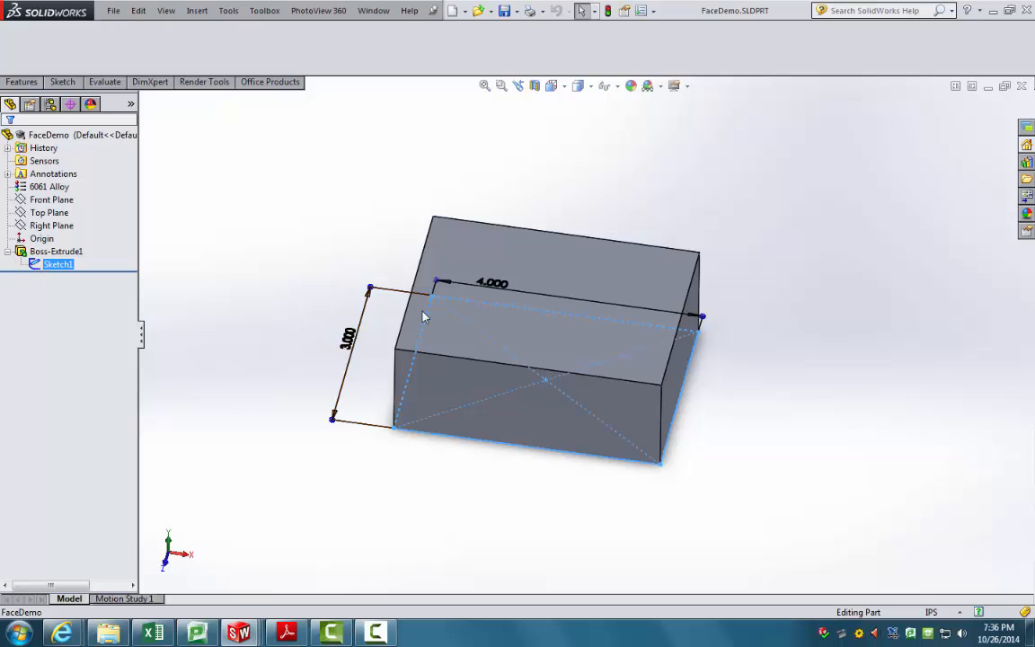
Open the definition of Boss-Extrude1 to review the block's extrusion depth, and accept it without edits
{"action": "right_click", "coordinate": [63, 254]}
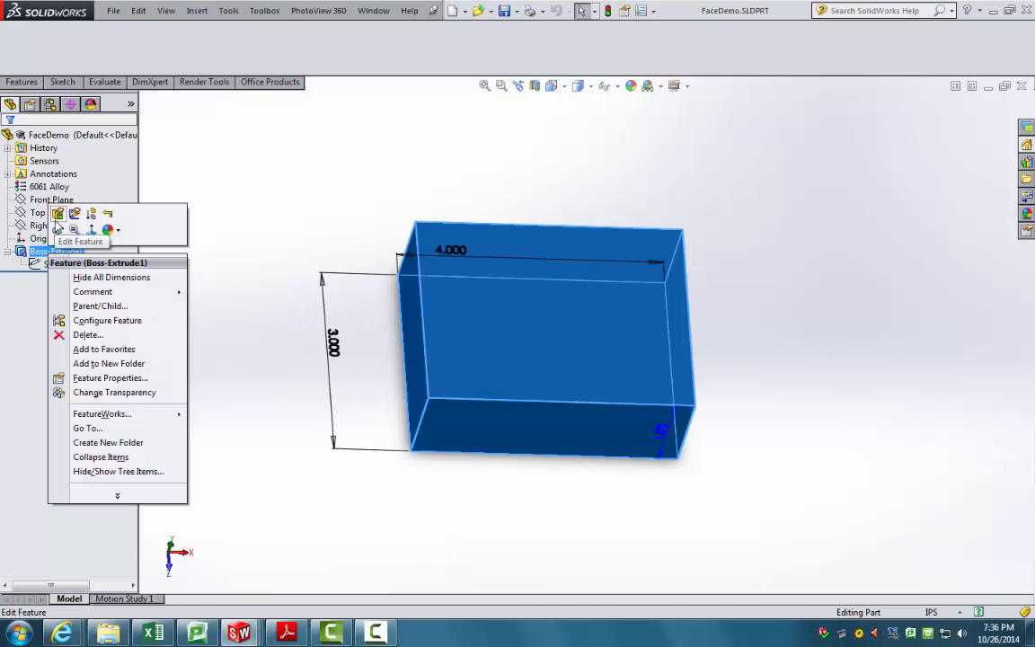
{"action": "left_click", "coordinate": [57, 216]}
{"action": "middle_click_drag", "start_coordinate": [239, 281], "coordinate": [301, 250]}
{"action": "scroll", "coordinate": [97, 120], "scroll_direction": "down", "scroll_amount": 1}
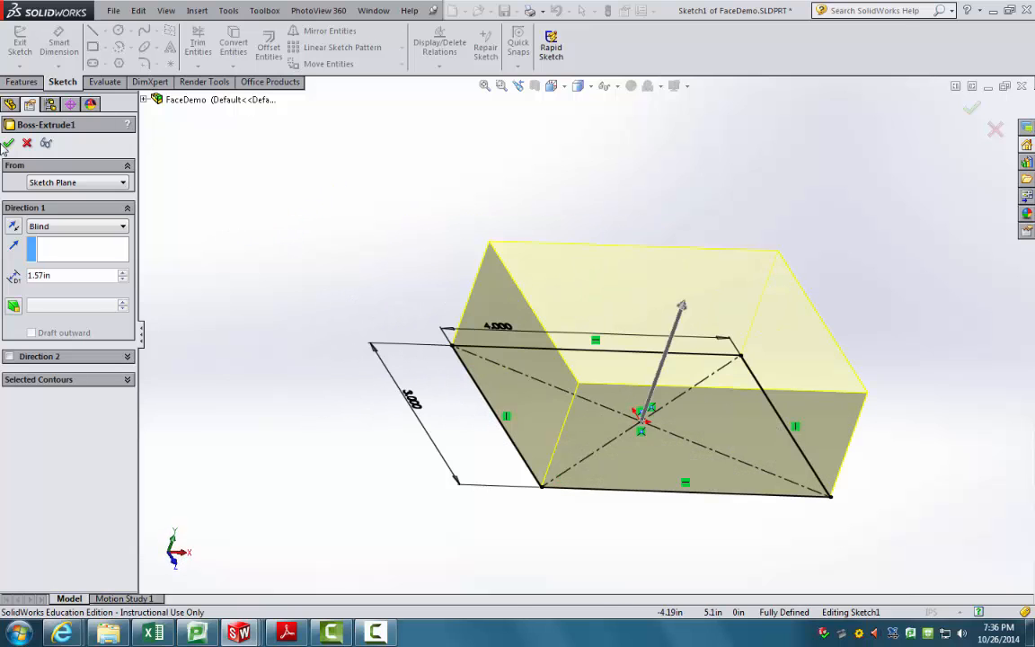
{"action": "left_click", "coordinate": [8, 143]}
{"action": "scroll", "coordinate": [708, 253], "scroll_direction": "up", "scroll_amount": 3}
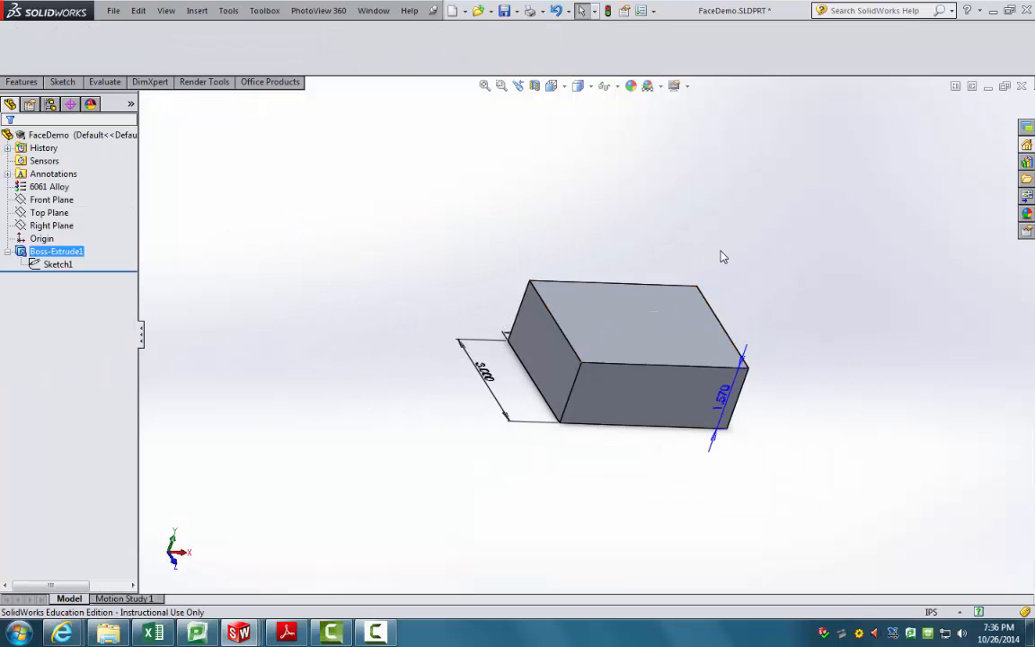
{"action": "middle_click_drag", "start_coordinate": [708, 253], "coordinate": [656, 224]}
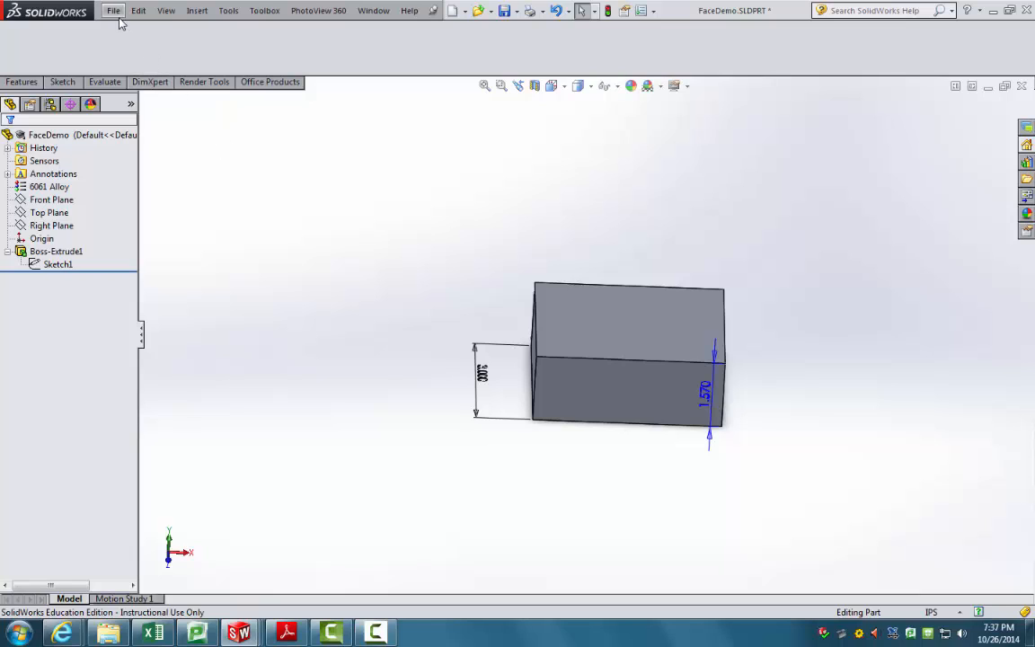
Enable the CAMWorks 2014 add-in and widen the feature tree area to reveal its additional tree views
{"action": "left_click", "coordinate": [196, 10]}
{"action": "left_click", "coordinate": [197, 11]}
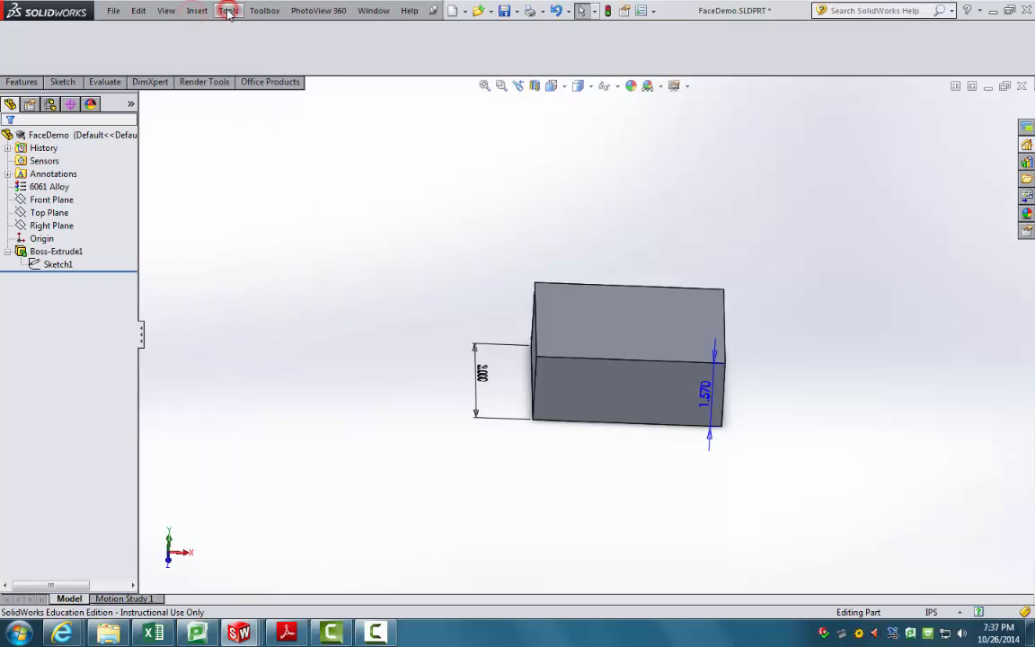
{"action": "left_click", "coordinate": [228, 11]}
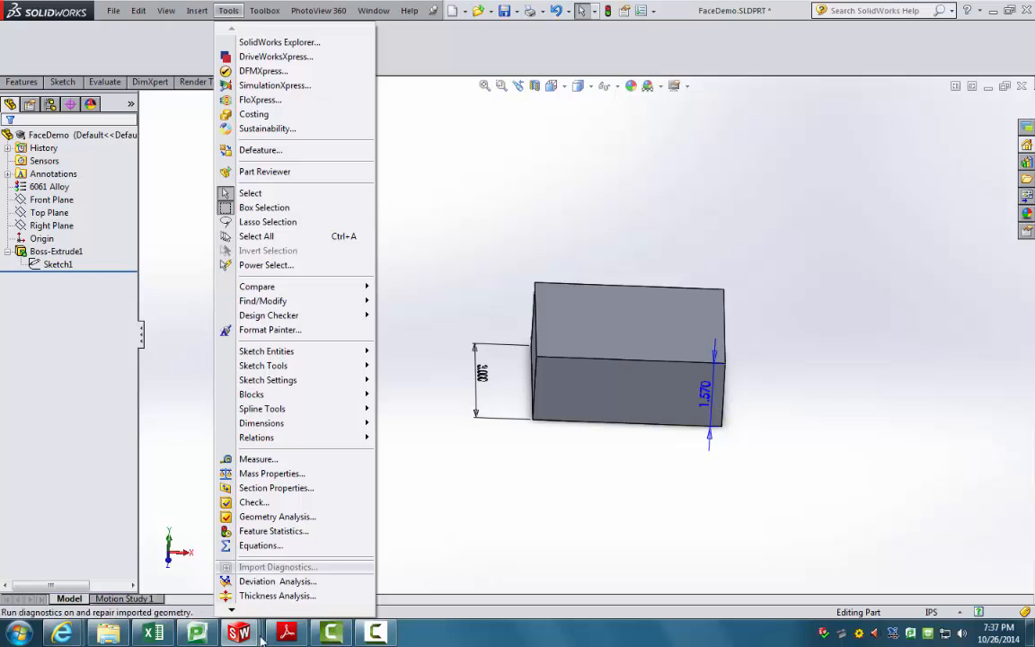
{"action": "mouse_move", "coordinate": [233, 611]}
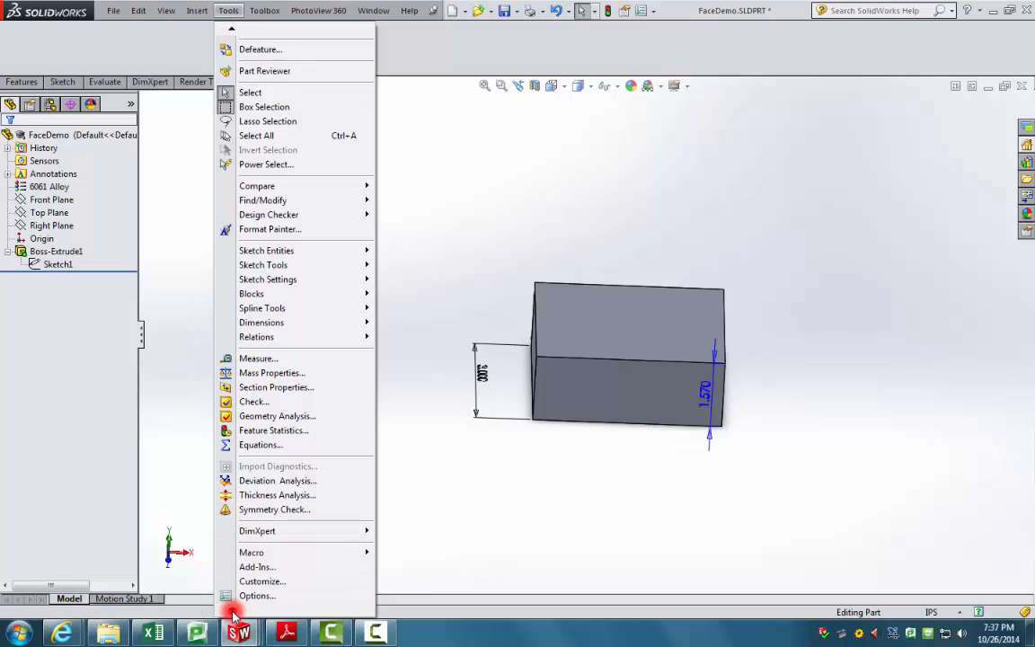
{"action": "left_click", "coordinate": [256, 565]}
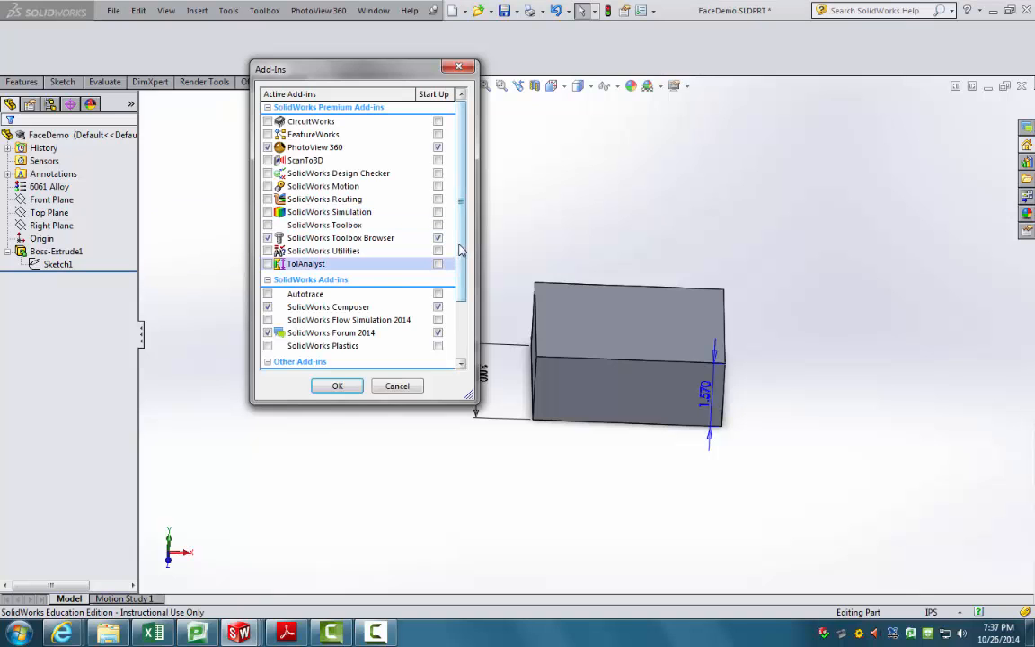
{"action": "left_click_drag", "start_coordinate": [459, 244], "coordinate": [461, 307]}
{"action": "left_click", "coordinate": [268, 297]}
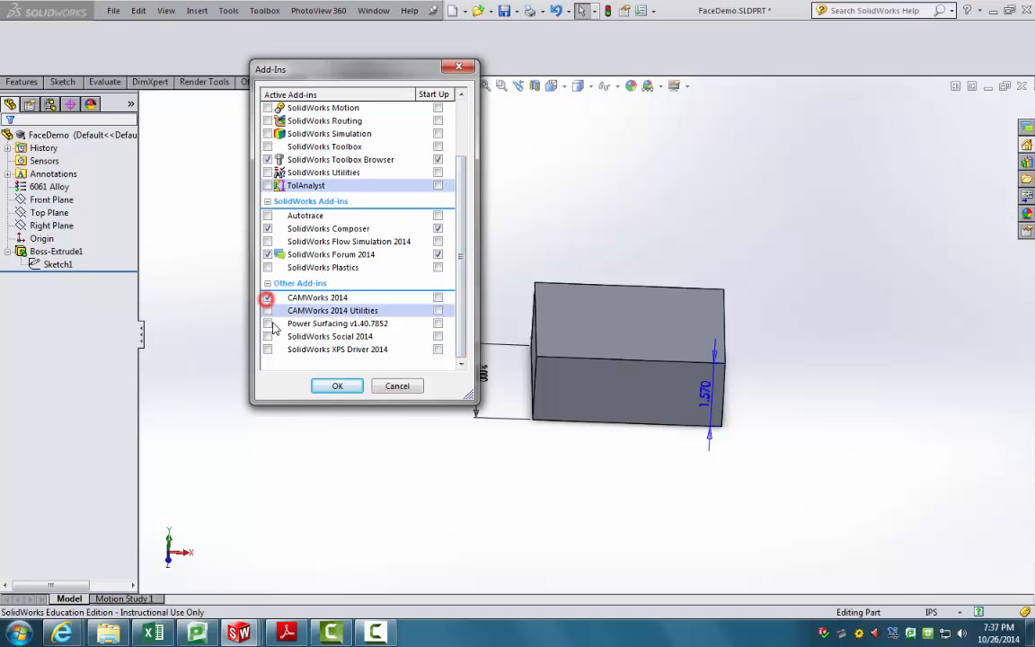
{"action": "left_click", "coordinate": [339, 386]}
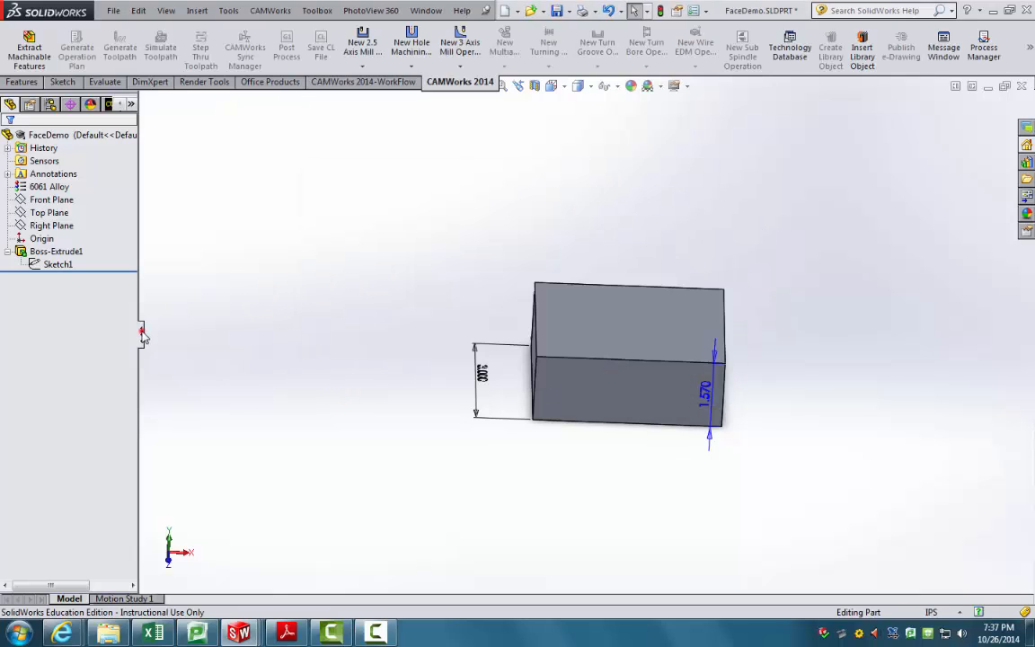
{"action": "left_click_drag", "start_coordinate": [141, 332], "coordinate": [177, 336]}
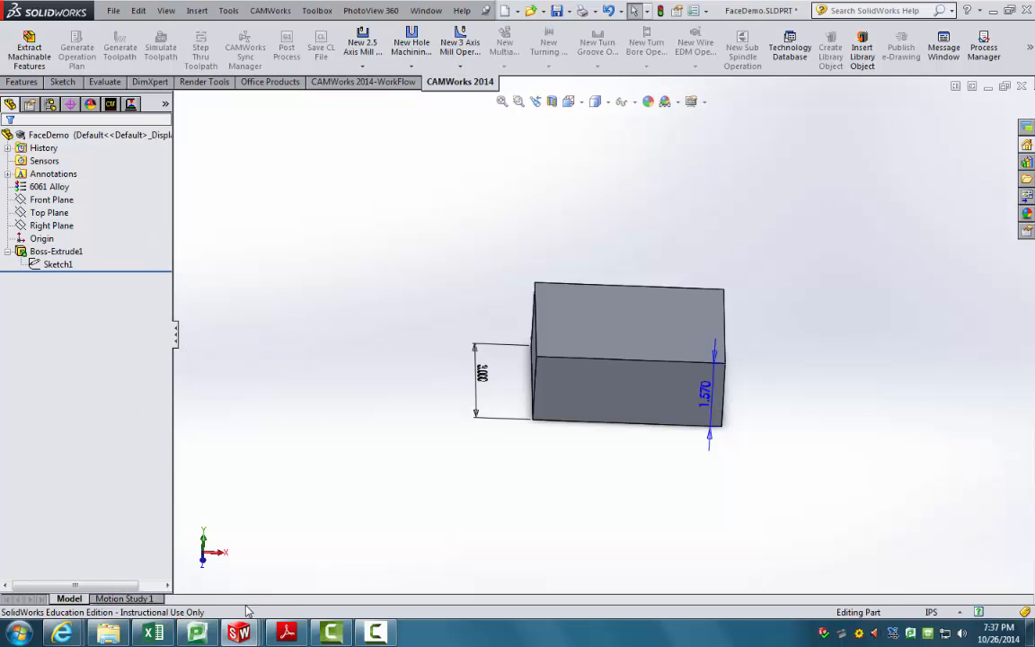
Switch to Adobe Reader to check the milling workflow chart in Mill_Tutorial.pdf, and return to the FaceDemo part in SolidWorks
{"action": "left_click", "coordinate": [288, 632]}
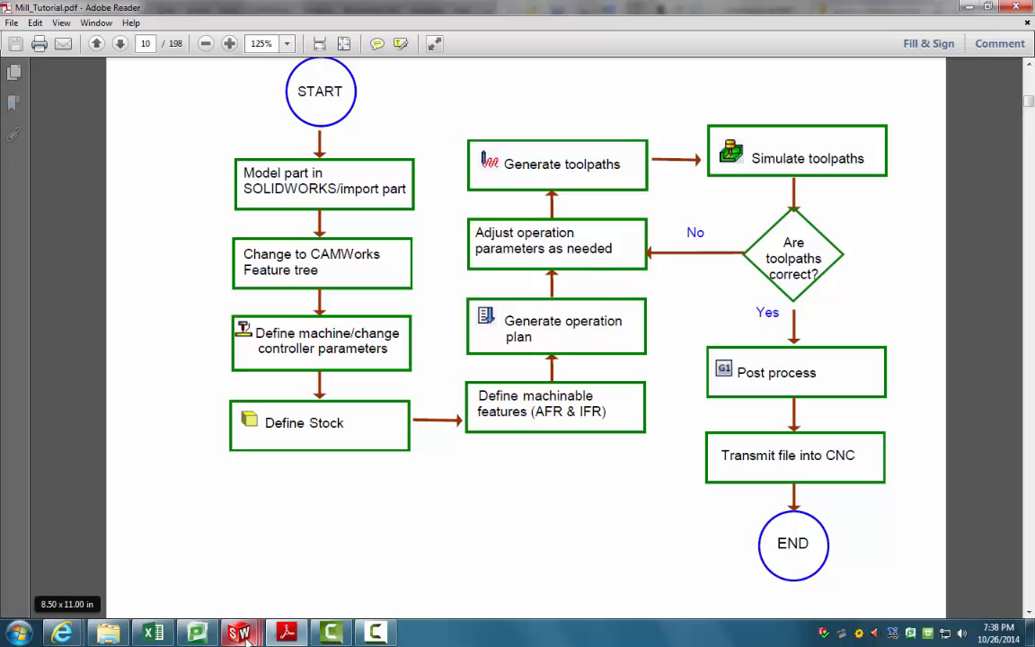
{"action": "mouse_move", "coordinate": [233, 630]}
{"action": "left_click", "coordinate": [132, 561]}
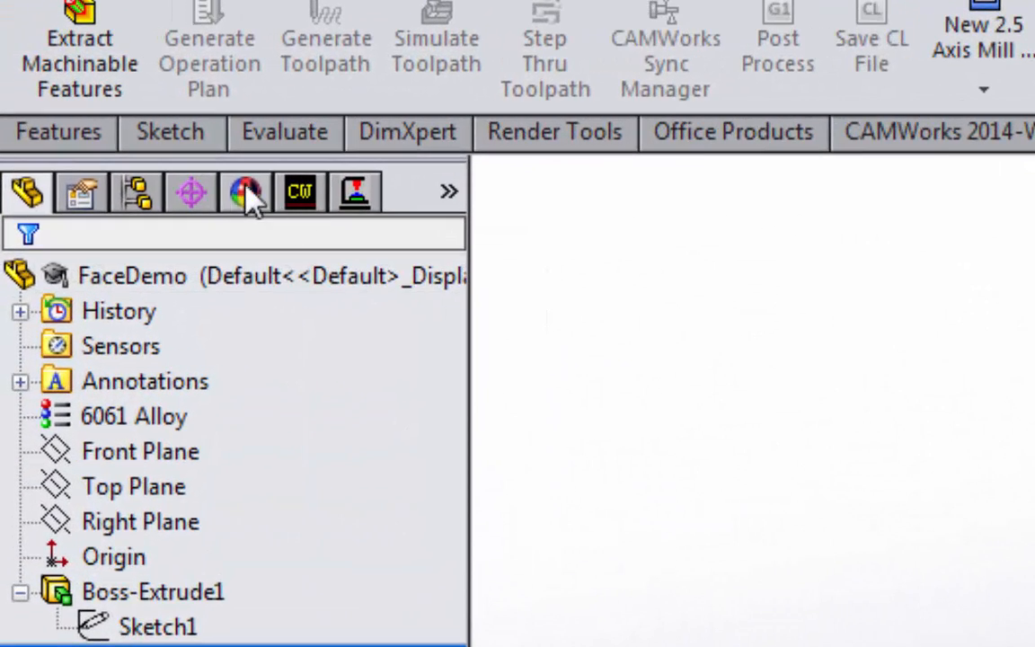
In the CAMWorks feature tree, edit the machine definition and make Mill - inch the active machine
{"action": "left_click", "coordinate": [299, 191]}
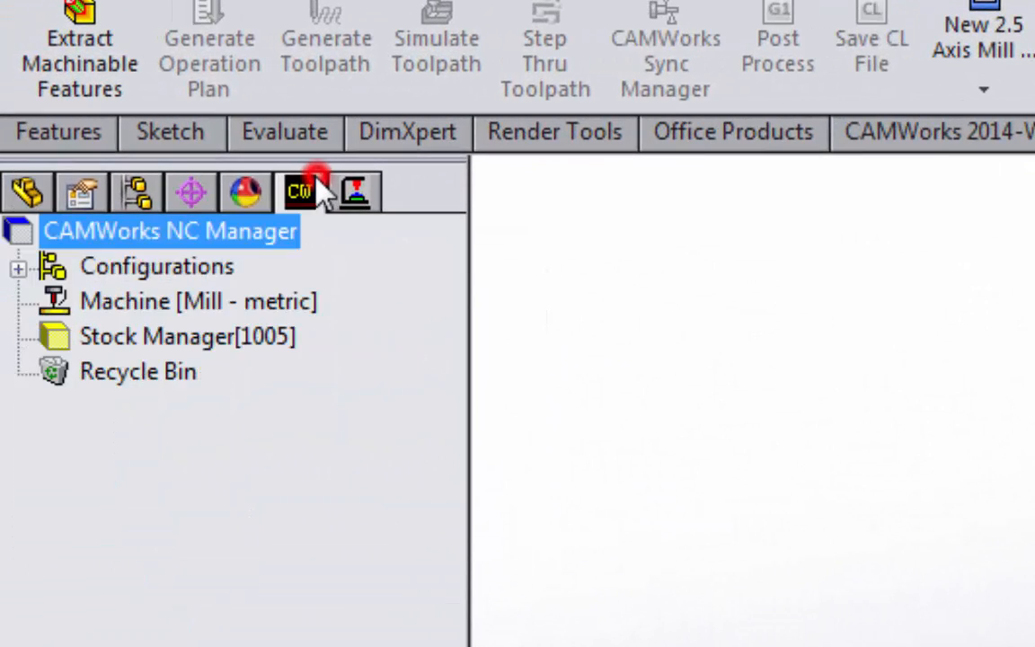
{"action": "double_click", "coordinate": [206, 301]}
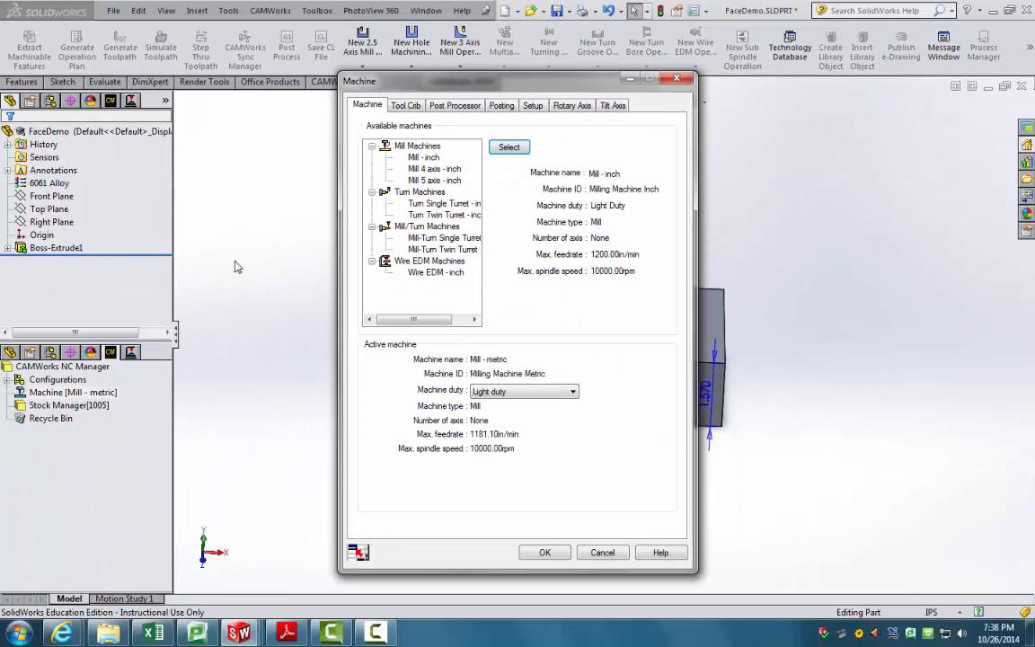
{"action": "left_click", "coordinate": [422, 157]}
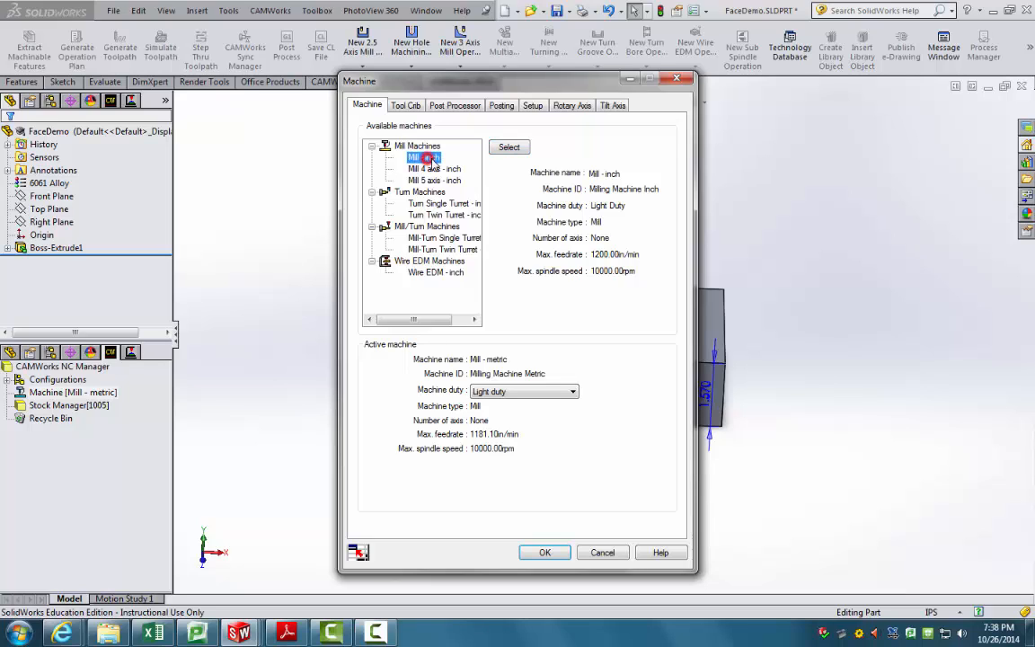
{"action": "left_click", "coordinate": [508, 148]}
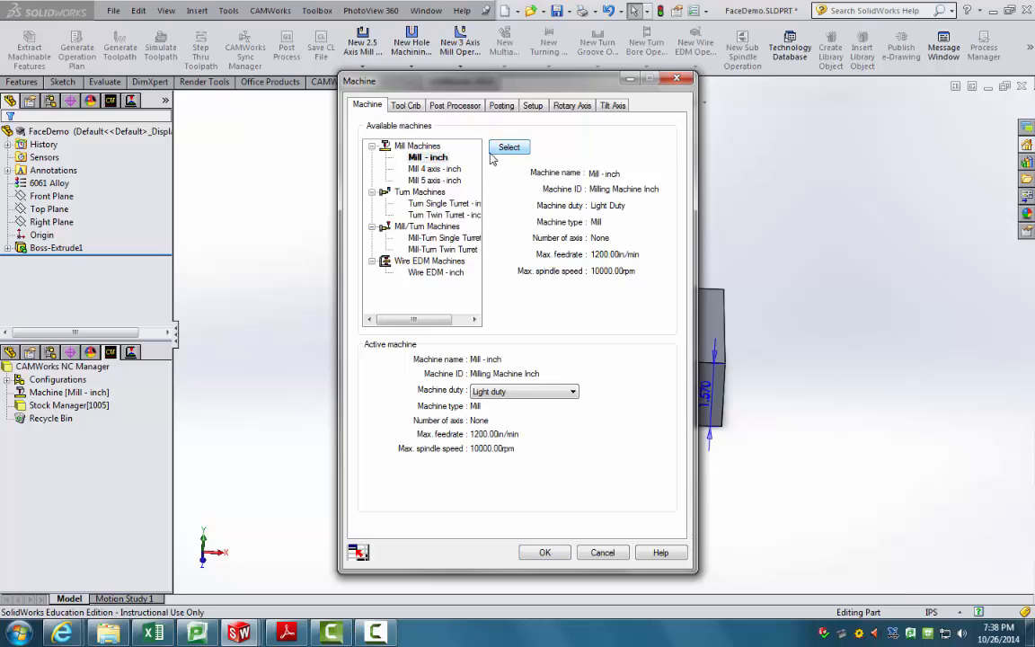
Make Crib 4 (english) the active tool crib and accept the machine definition
{"action": "left_click", "coordinate": [405, 105]}
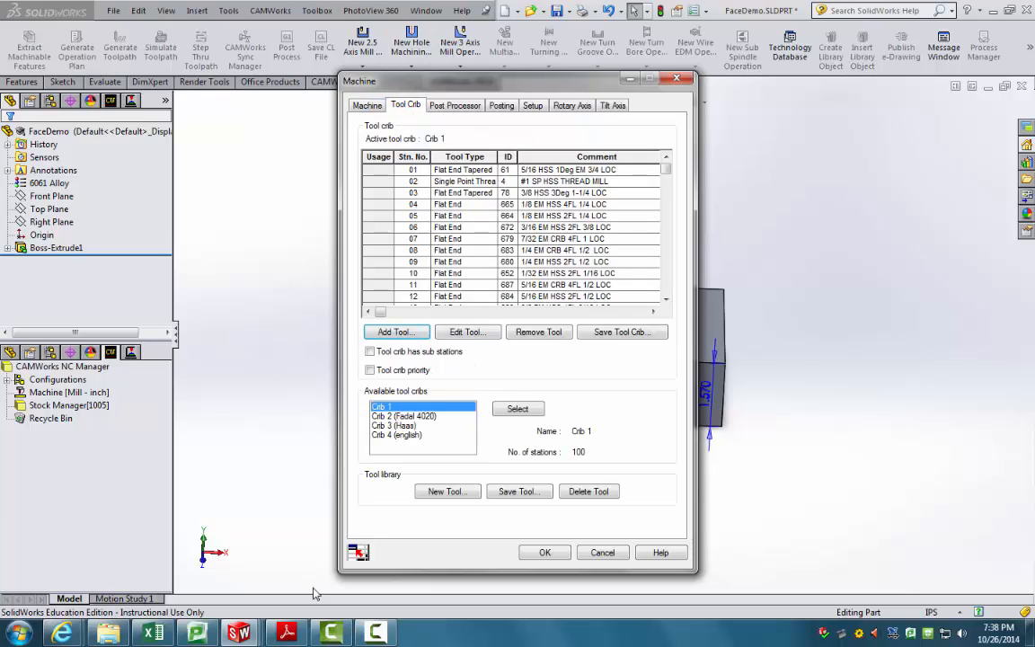
{"action": "left_click", "coordinate": [396, 438]}
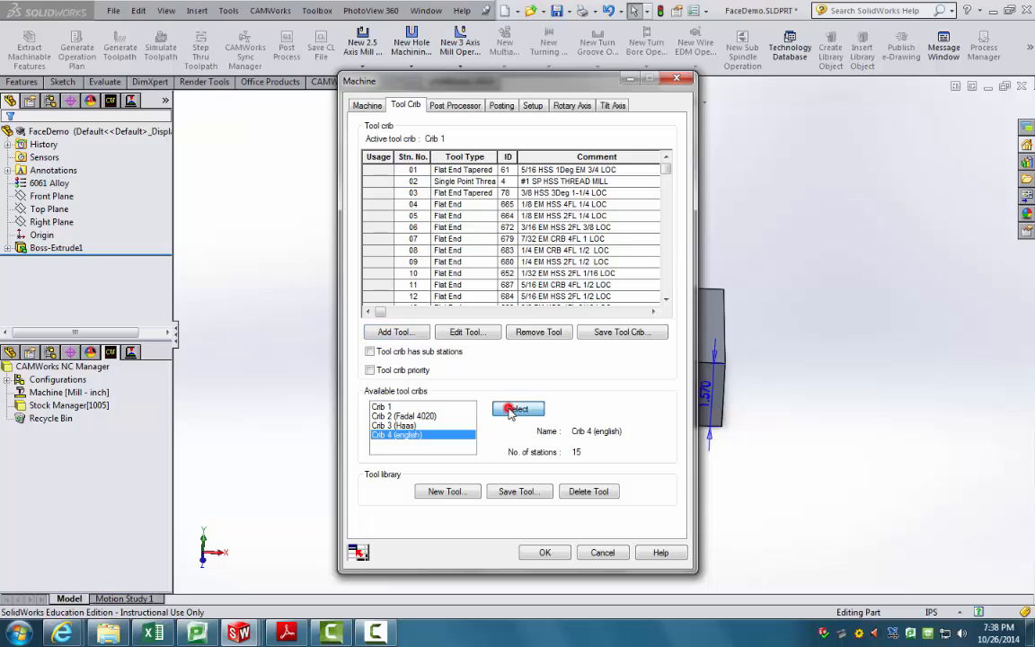
{"action": "left_click", "coordinate": [512, 410]}
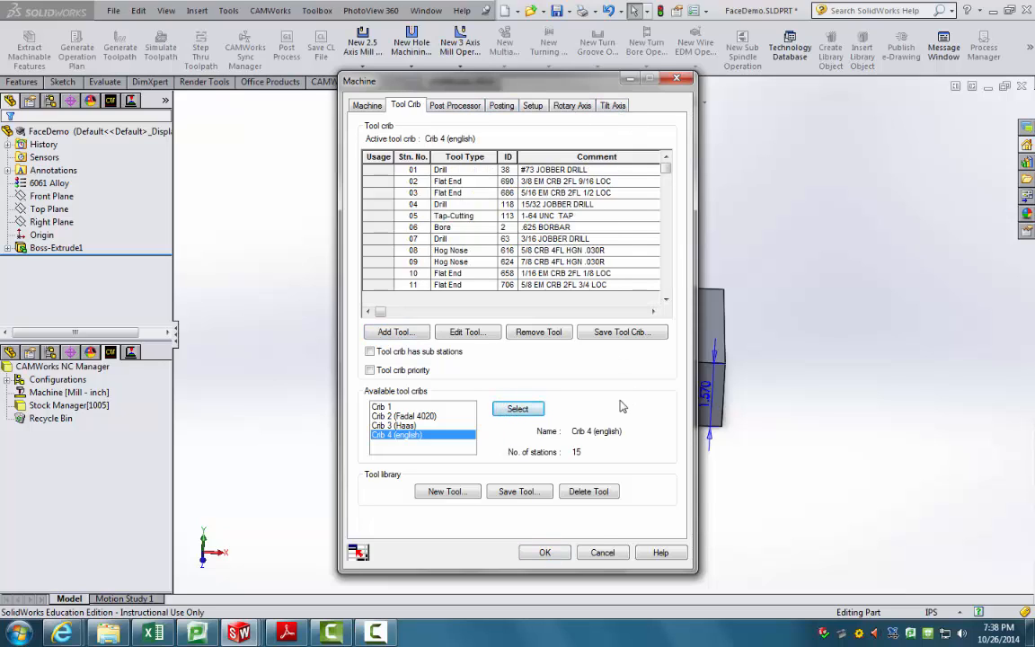
{"action": "left_click", "coordinate": [544, 554]}
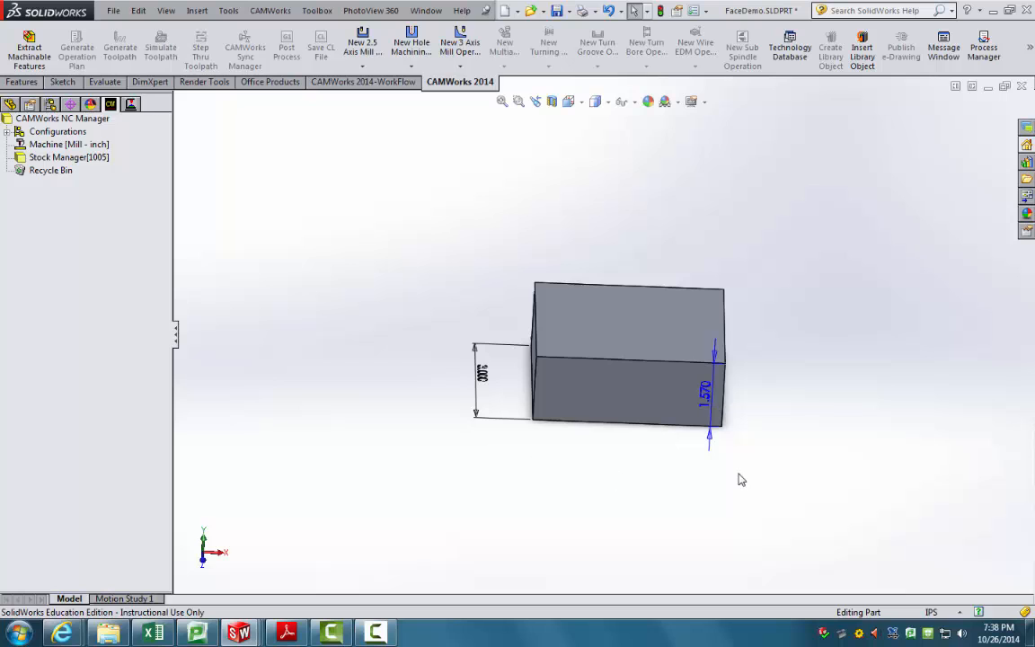
Consult the Define Stock stage of the workflow chart in Adobe Reader and go back to FaceDemo in SolidWorks
{"action": "middle_click_drag", "start_coordinate": [744, 461], "coordinate": [755, 492]}
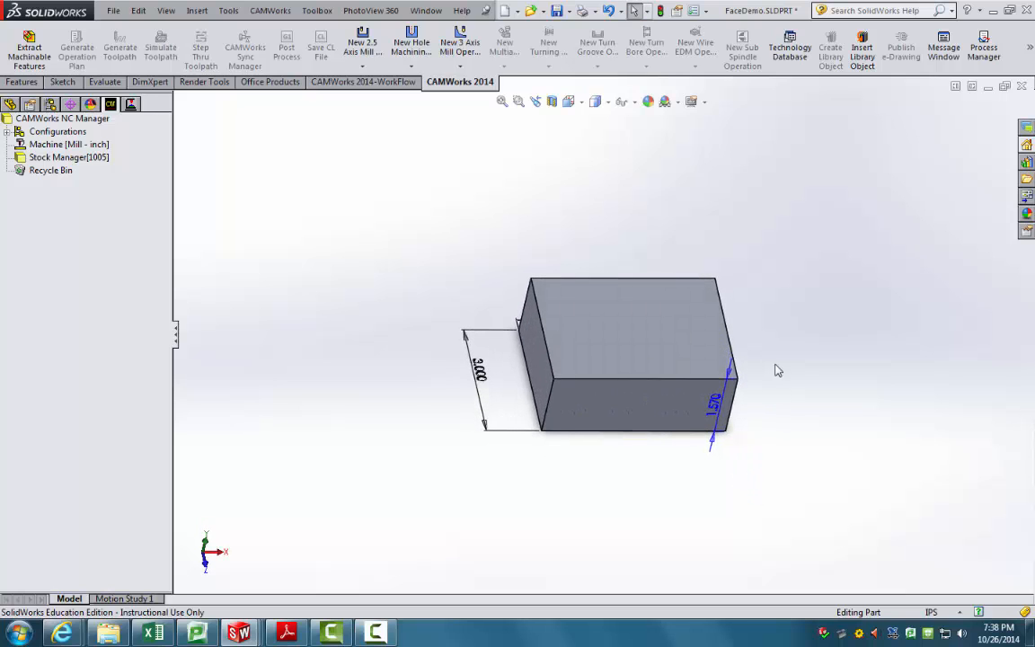
{"action": "scroll", "coordinate": [755, 376], "scroll_direction": "down", "scroll_amount": 2}
{"action": "scroll", "coordinate": [755, 376], "scroll_direction": "down", "scroll_amount": 1}
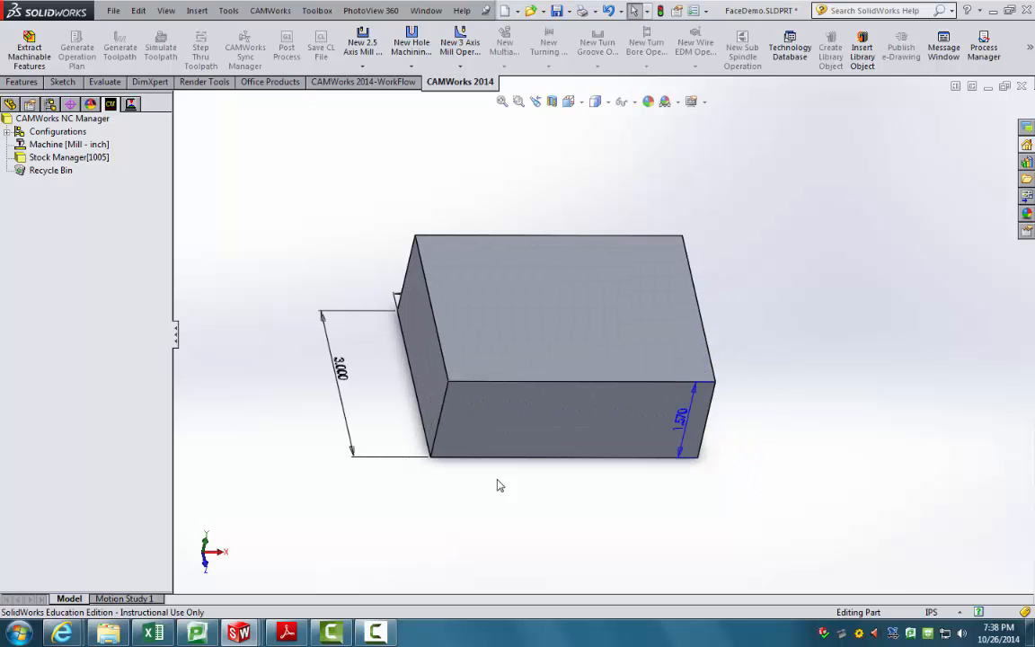
{"action": "left_click", "coordinate": [287, 633]}
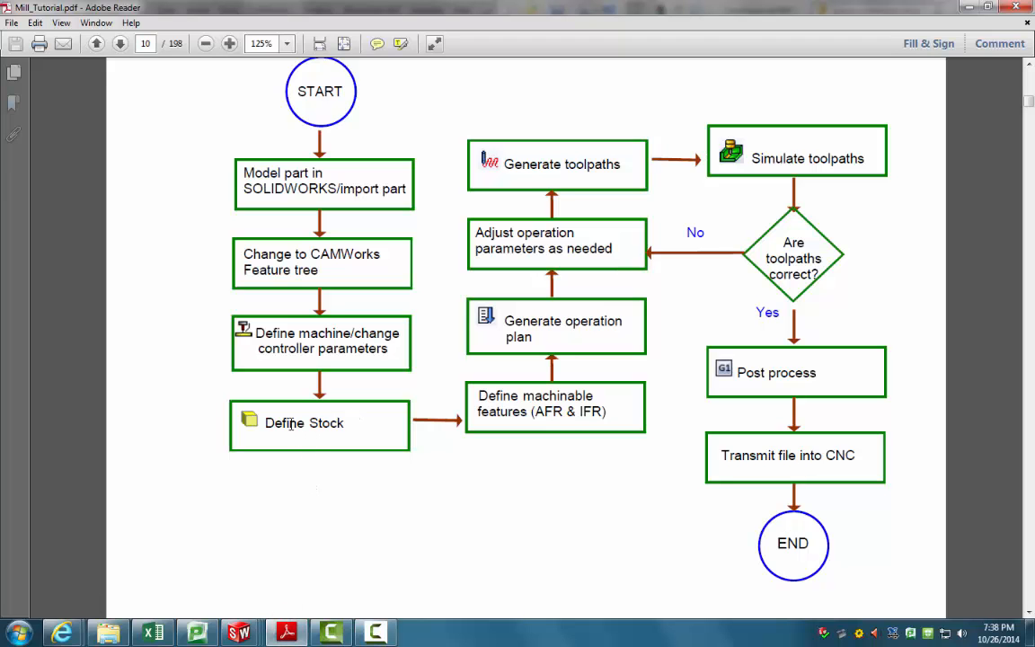
{"action": "left_click", "coordinate": [239, 633]}
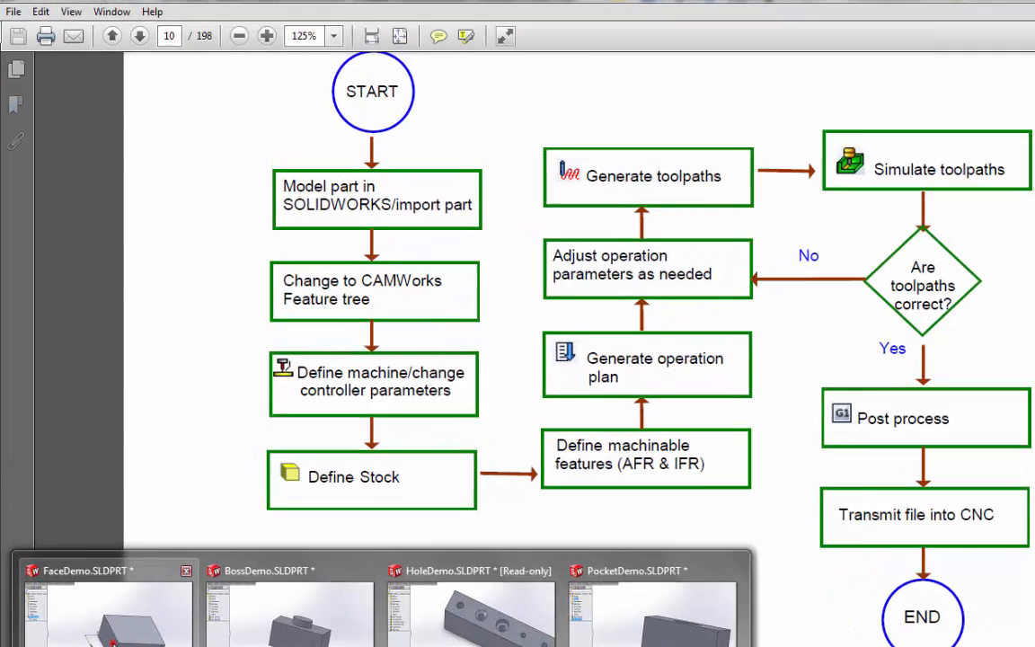
{"action": "left_click", "coordinate": [220, 575]}
Open the stock definition and set the bounding box offset in the Y+ direction to 0.2 in
{"action": "left_click", "coordinate": [193, 260]}
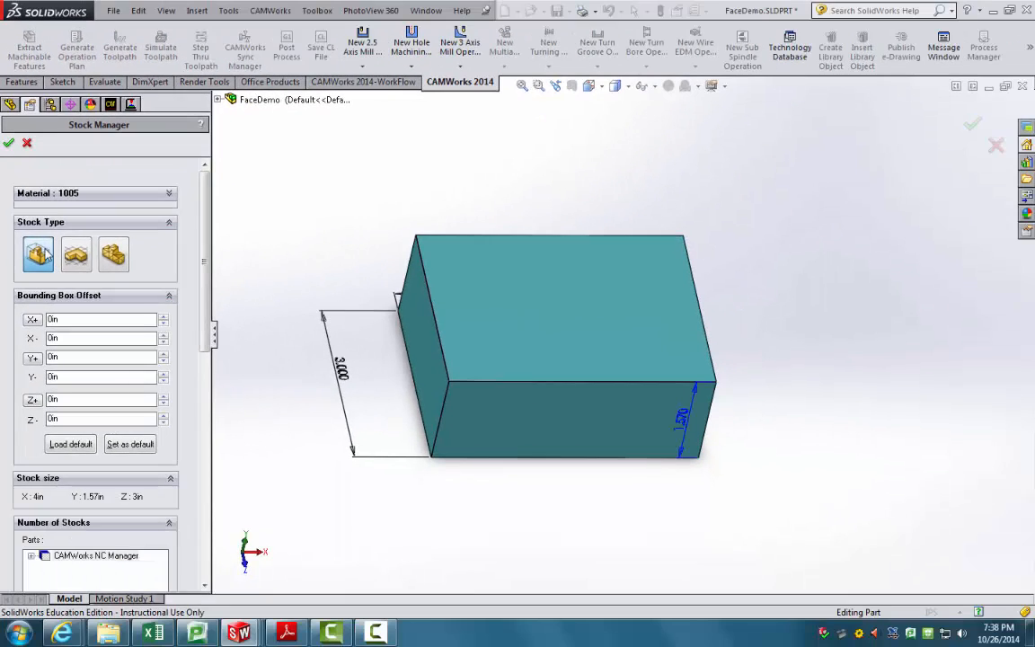
{"action": "middle_click_drag", "start_coordinate": [559, 311], "coordinate": [552, 203]}
{"action": "middle_click_drag", "start_coordinate": [490, 327], "coordinate": [553, 340]}
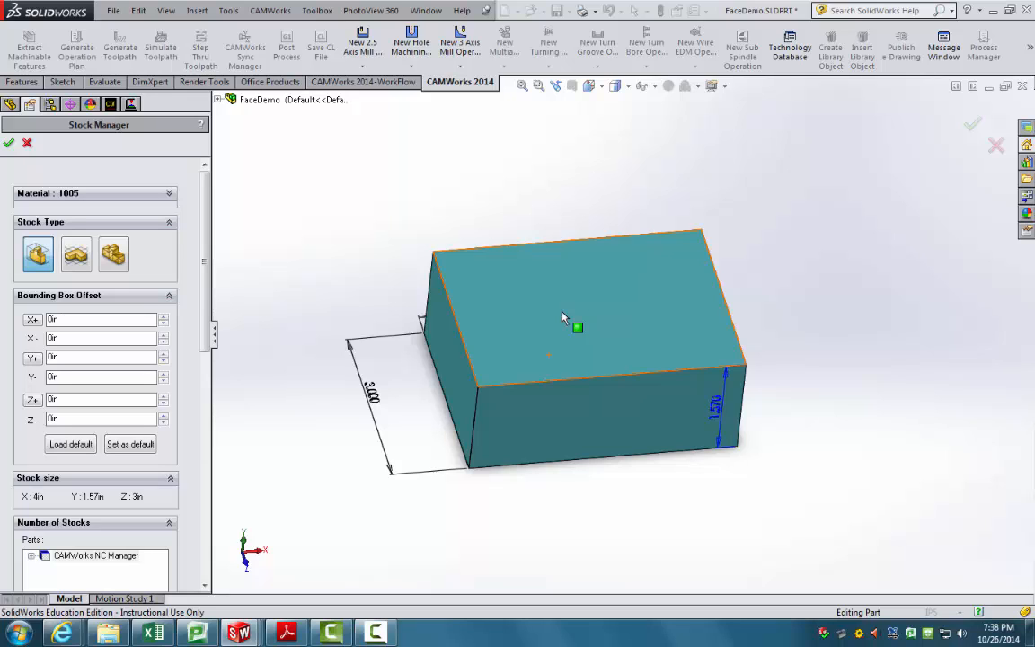
{"action": "middle_click_drag", "start_coordinate": [695, 429], "coordinate": [713, 389]}
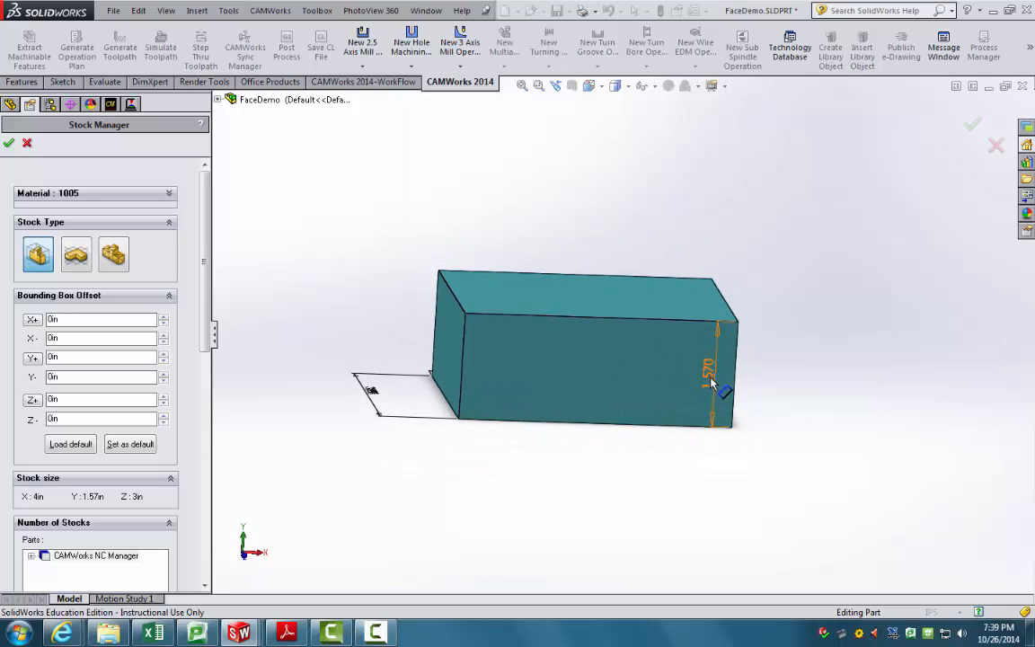
{"action": "left_click", "coordinate": [715, 364]}
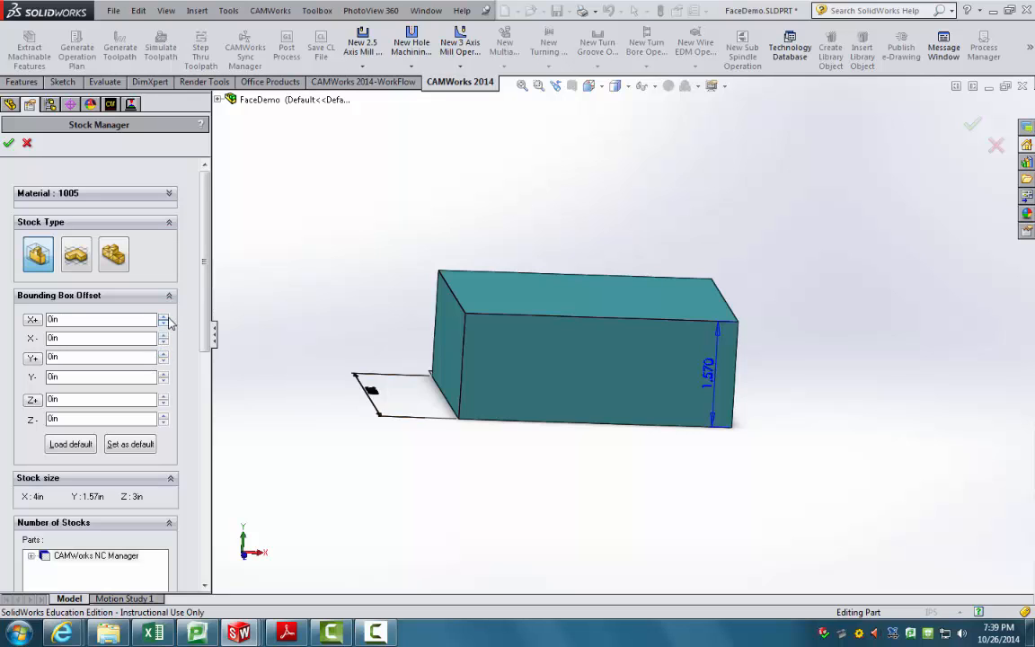
{"action": "left_click", "coordinate": [164, 354]}
{"action": "left_click", "coordinate": [163, 354]}
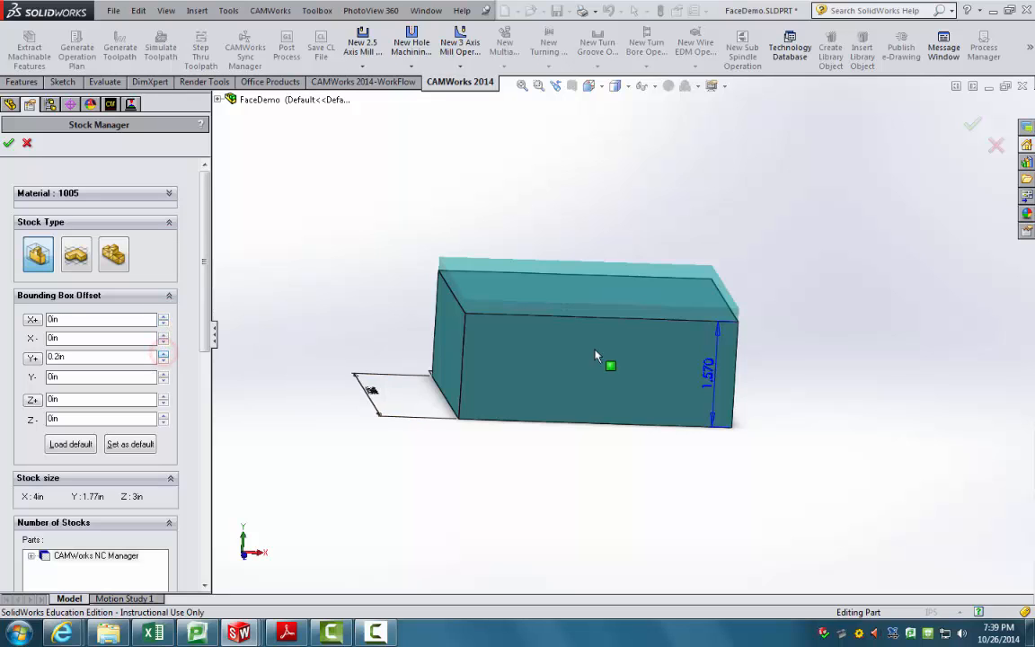
Set the stock's Y+ bounding box offset to 0.18 in, accept the stock definition and highlight the stock around the block
{"action": "scroll", "coordinate": [651, 335], "scroll_direction": "down", "scroll_amount": 2}
{"action": "middle_click_drag", "start_coordinate": [649, 336], "coordinate": [659, 382]}
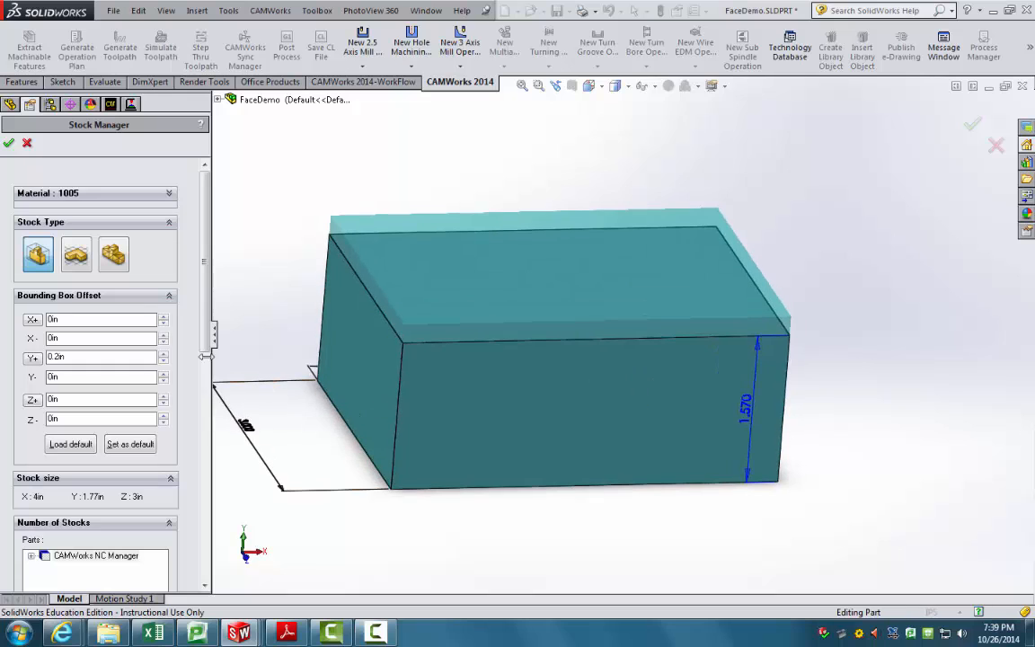
{"action": "double_click", "coordinate": [123, 357]}
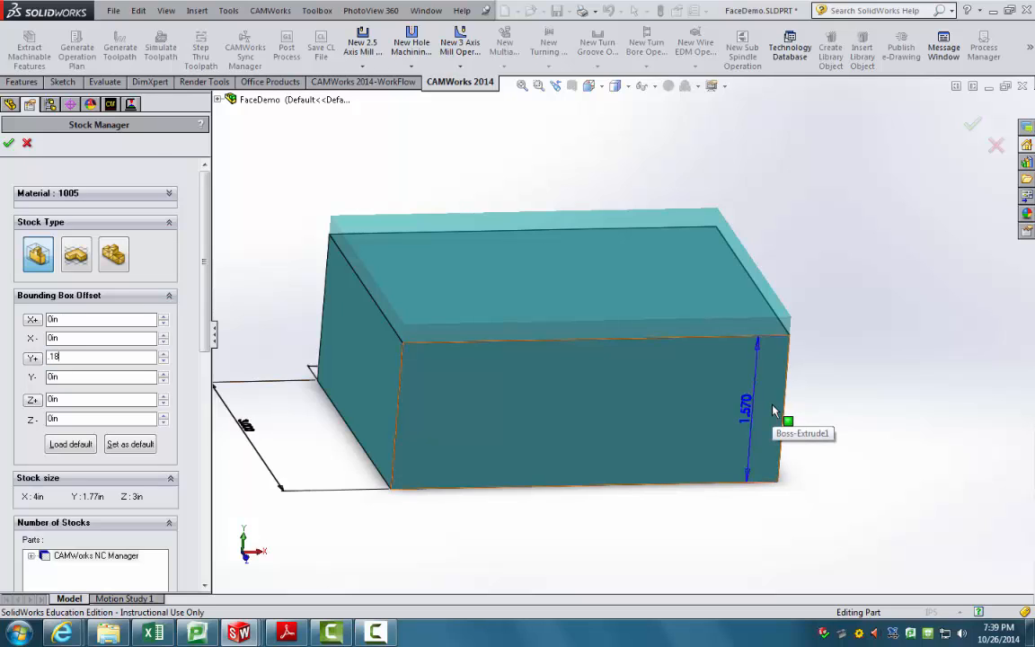
{"action": "key", "text": "Return"}
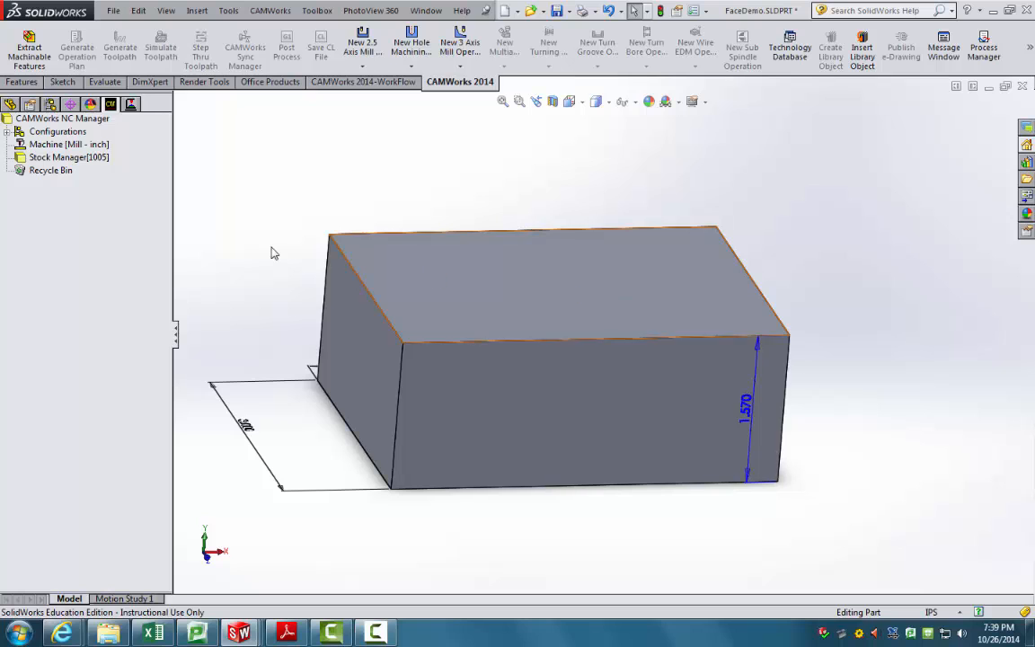
{"action": "left_click", "coordinate": [101, 157]}
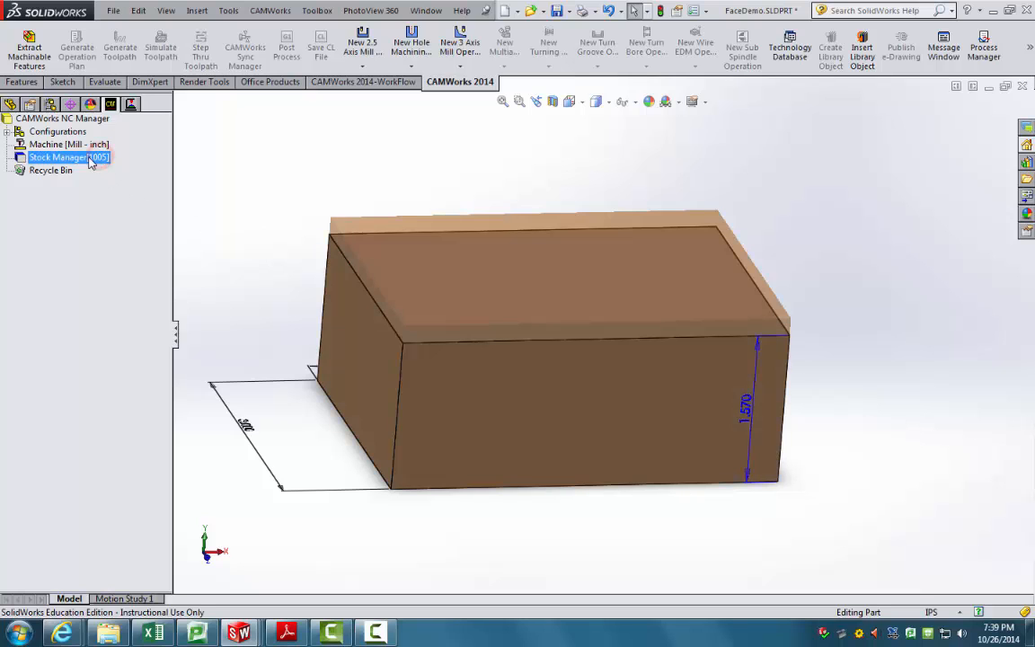
{"action": "middle_click_drag", "start_coordinate": [215, 189], "coordinate": [270, 268]}
{"action": "left_click", "coordinate": [271, 269]}
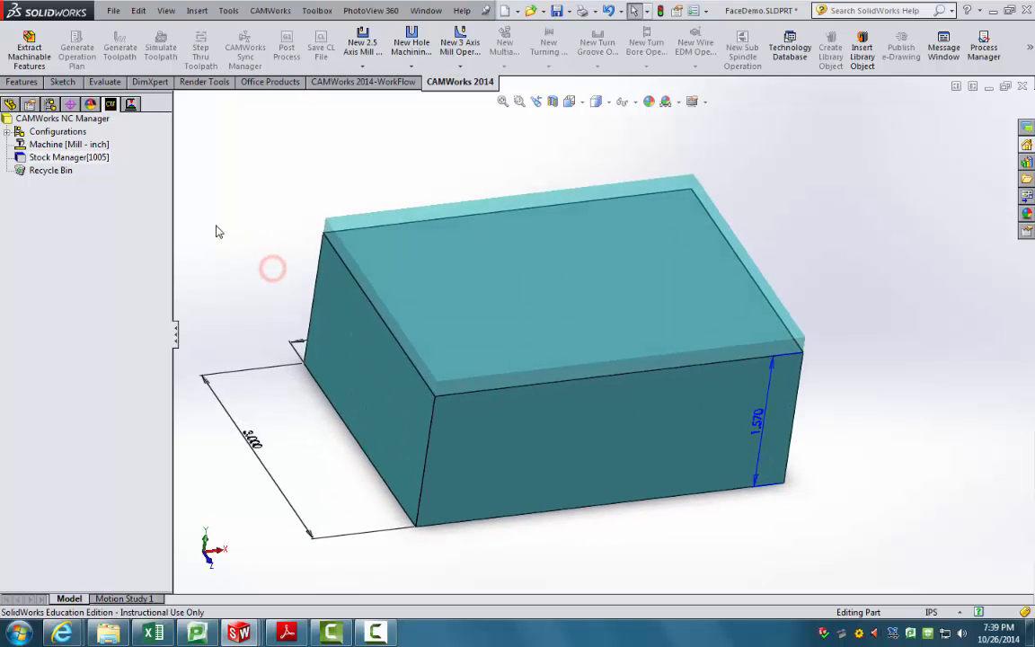
Consult the machinable features stage of the workflow chart in Adobe Reader and return to FaceDemo in SolidWorks
{"action": "left_click", "coordinate": [286, 632]}
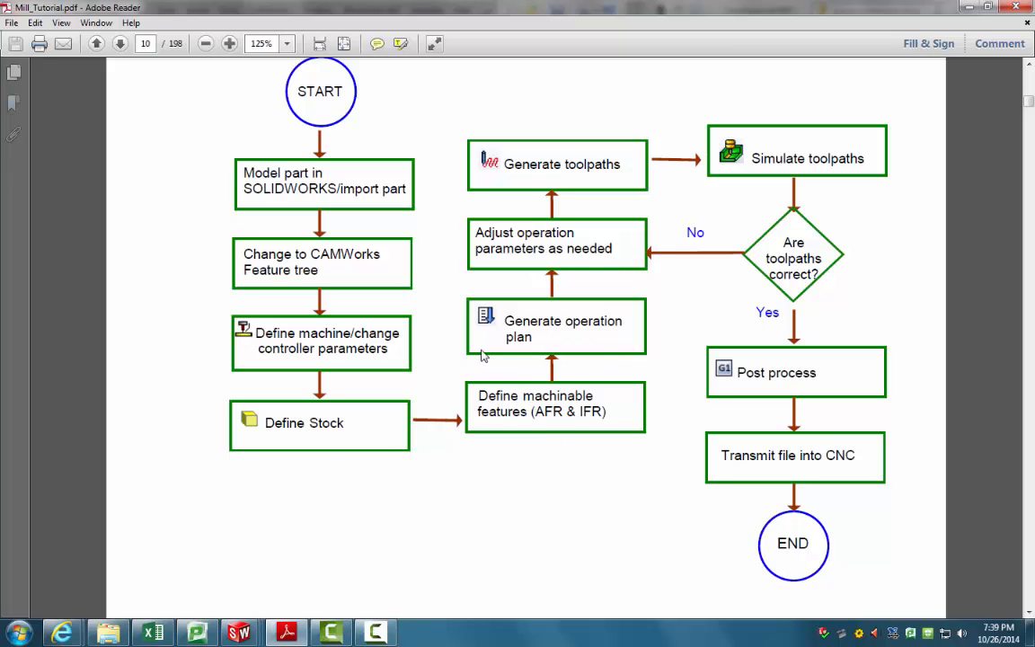
{"action": "mouse_move", "coordinate": [232, 634]}
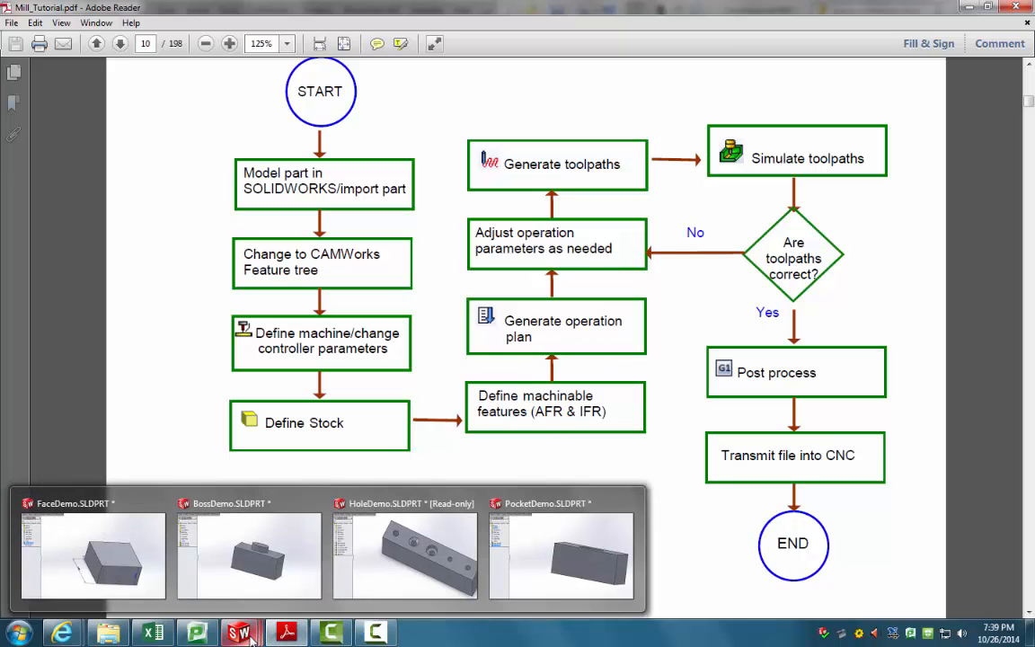
{"action": "left_click", "coordinate": [100, 519]}
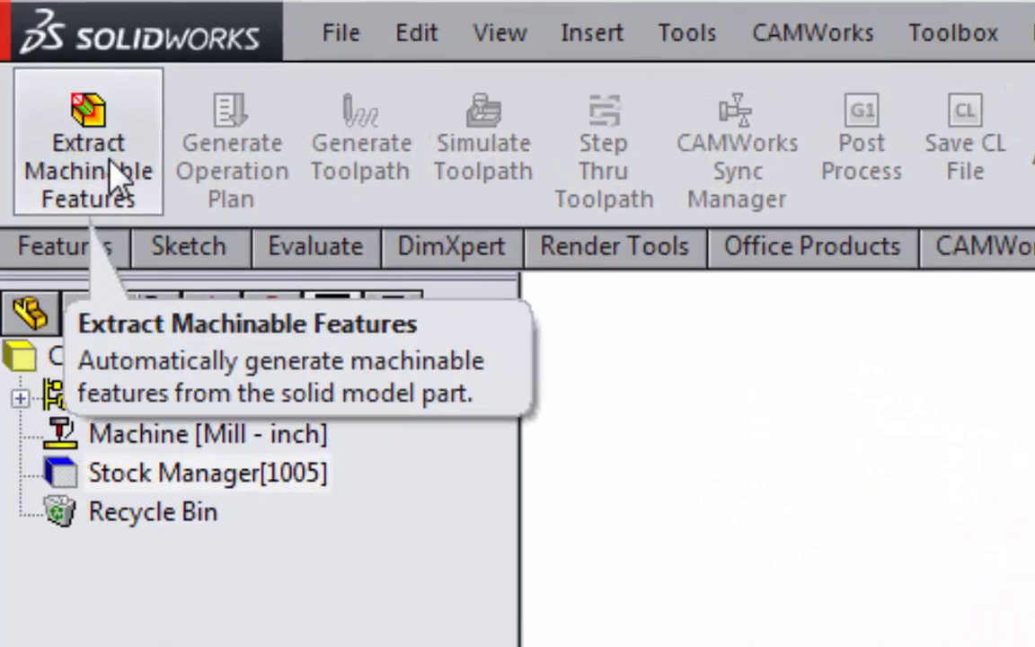
{"action": "left_click", "coordinate": [37, 54]}
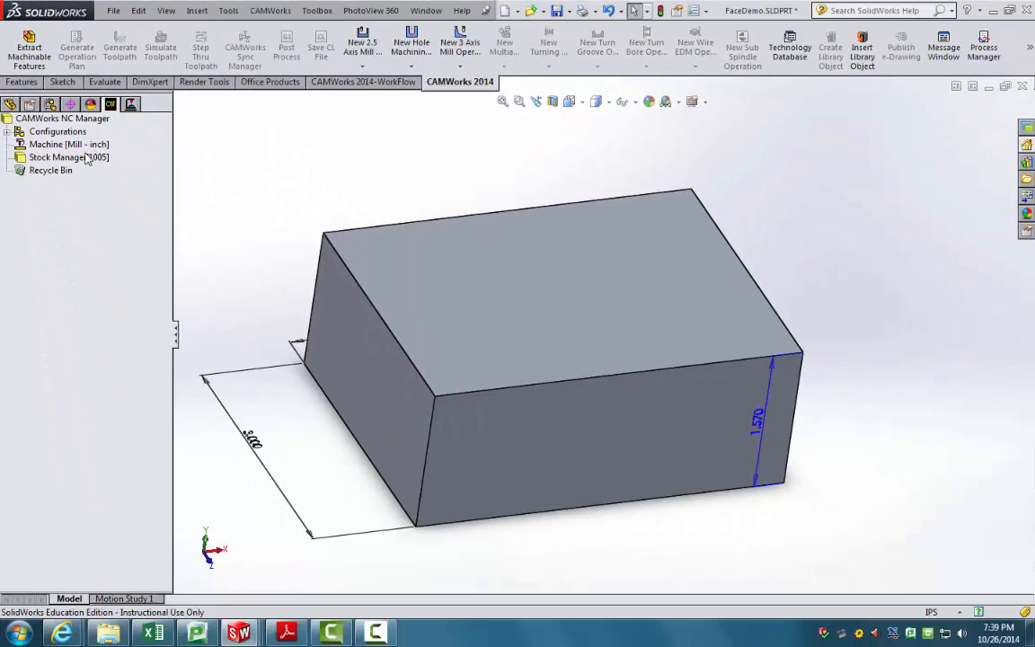
{"action": "mouse_move", "coordinate": [300, 224]}
{"action": "middle_mouse_down"}
{"action": "mouse_move", "coordinate": [288, 179]}
{"action": "mouse_move", "coordinate": [307, 210]}
{"action": "middle_mouse_up"}
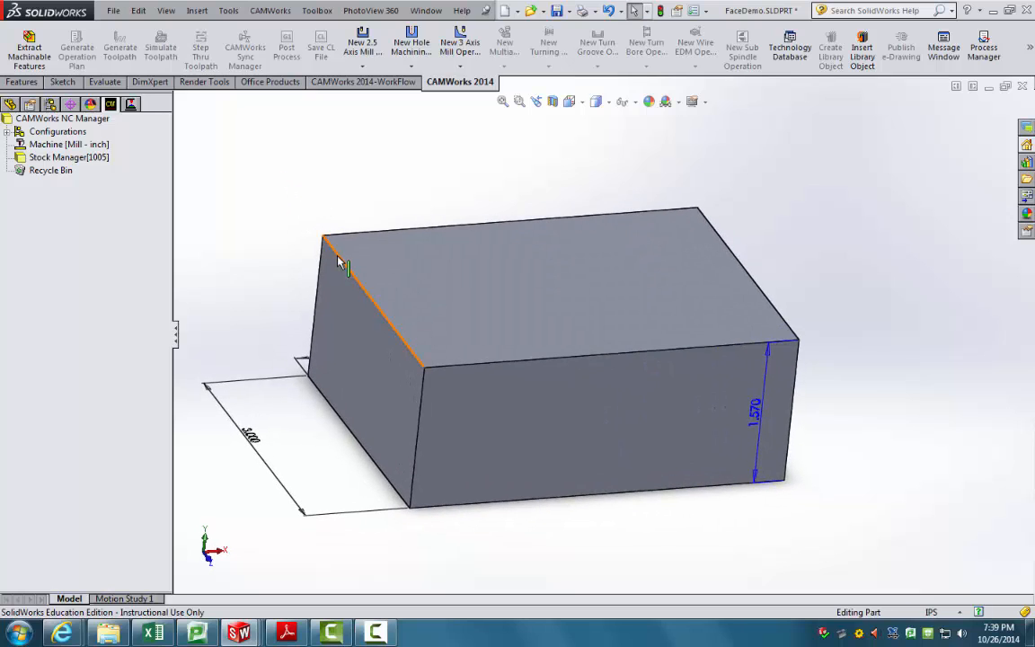
{"action": "left_click", "coordinate": [25, 58]}
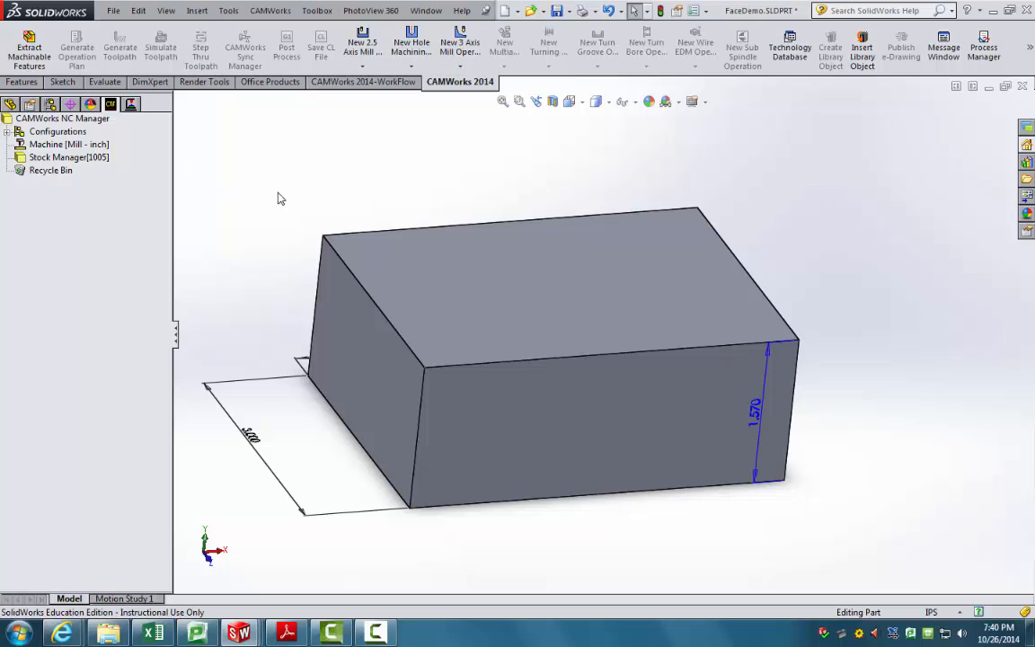
{"action": "middle_click_drag", "start_coordinate": [275, 238], "coordinate": [295, 282]}
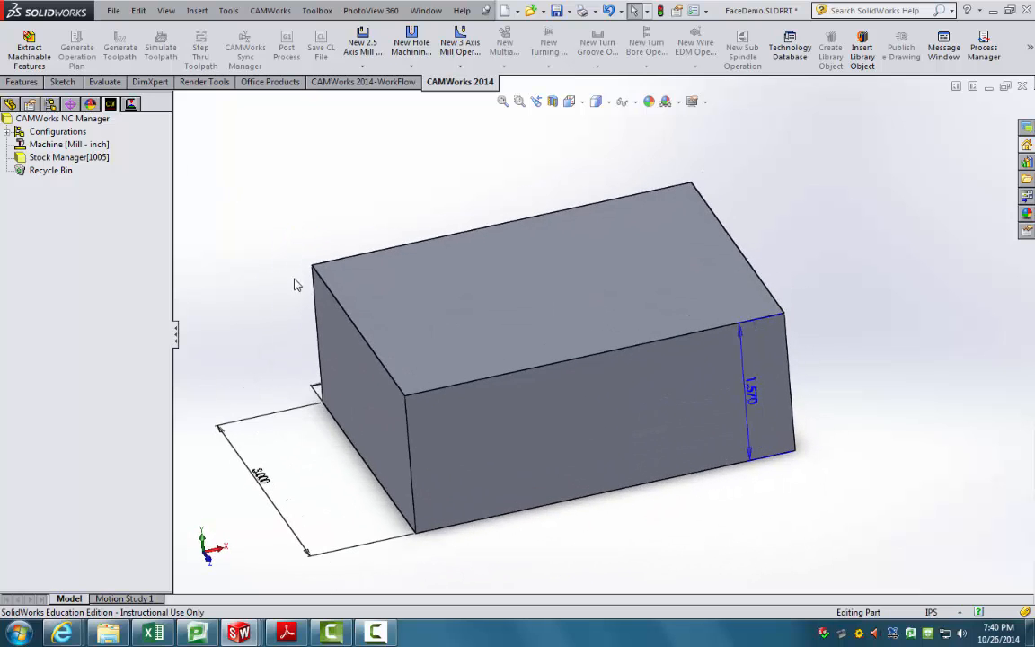
{"action": "middle_click_drag", "start_coordinate": [356, 304], "coordinate": [373, 293]}
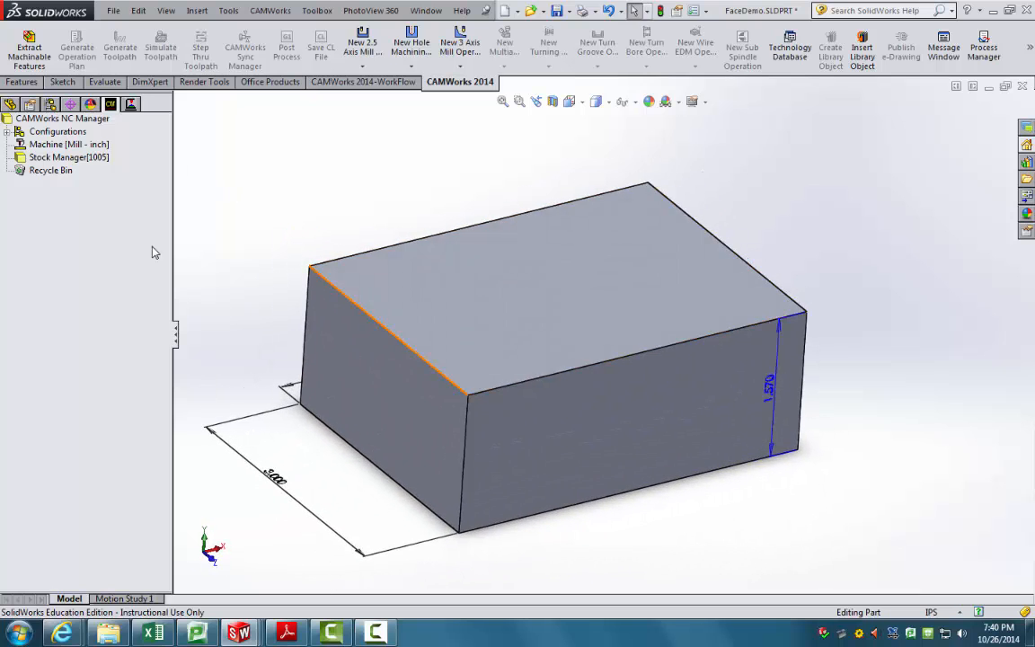
Create a new mill part setup from the Stock Manager, using the block's top face as the setup entity
{"action": "left_click", "coordinate": [47, 156]}
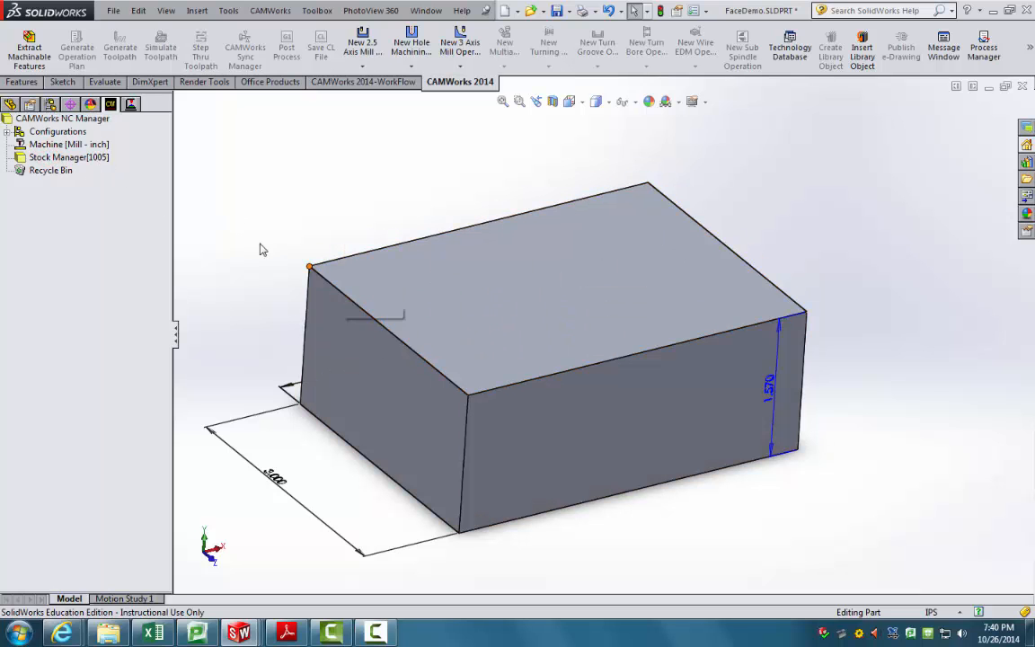
{"action": "left_click", "coordinate": [58, 157]}
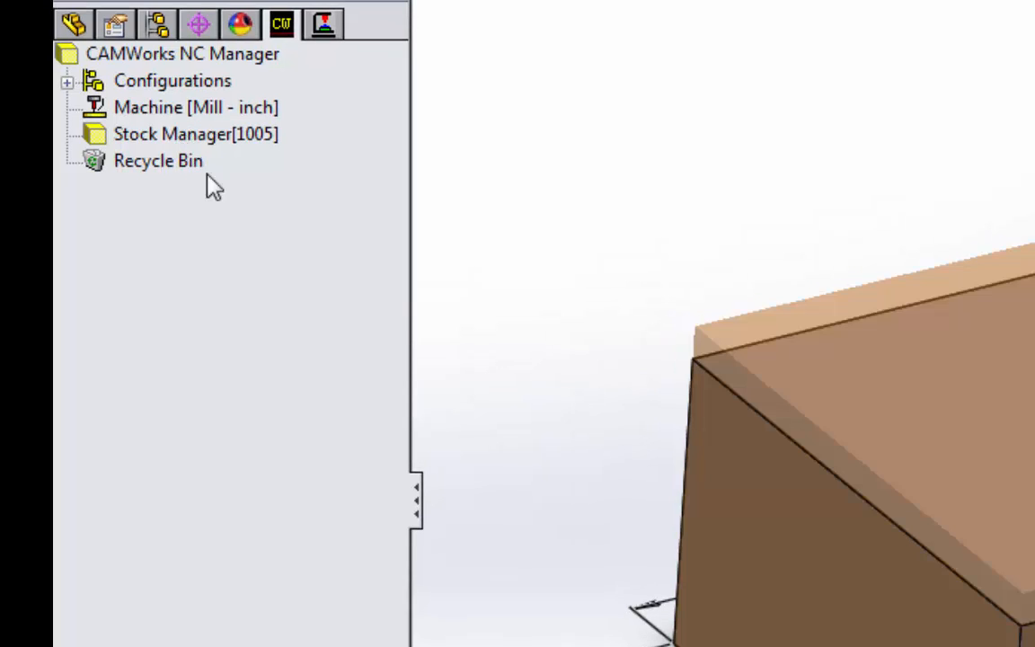
{"action": "right_click", "coordinate": [203, 135]}
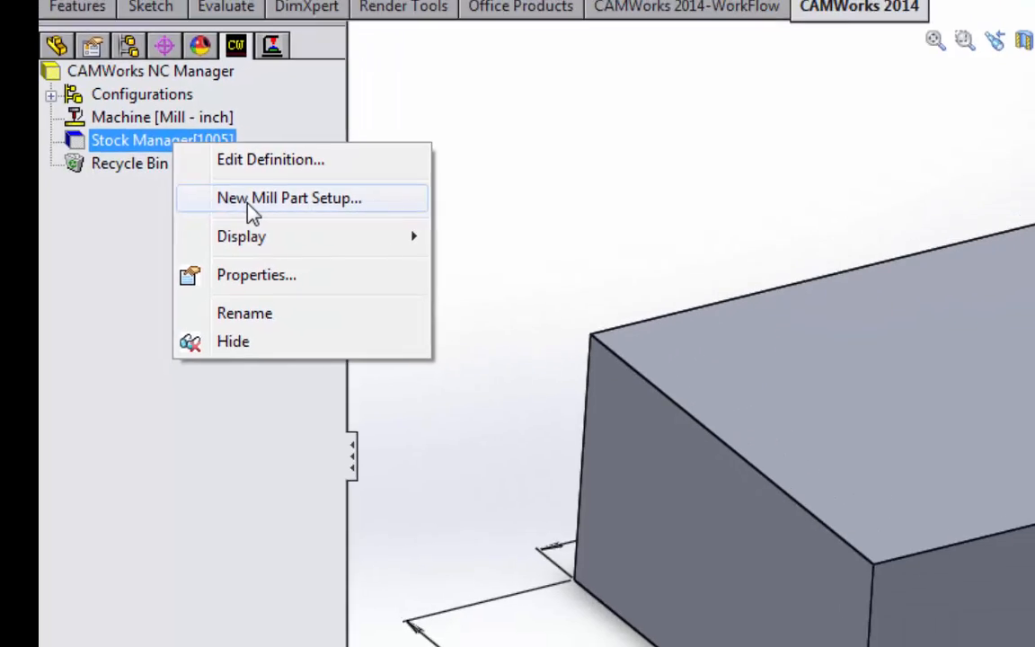
{"action": "left_click", "coordinate": [289, 212]}
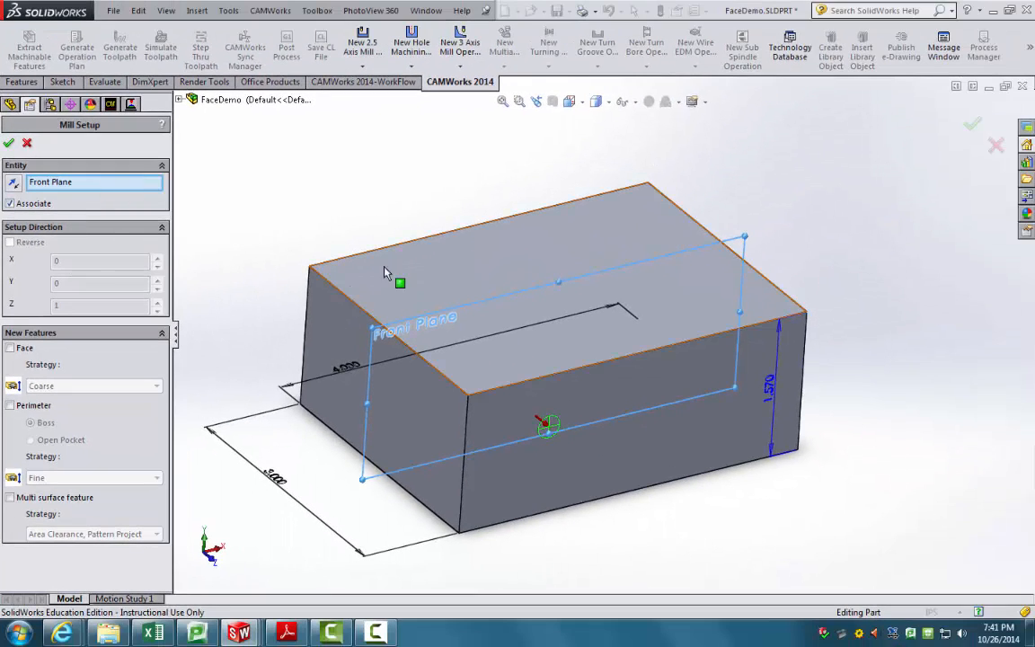
{"action": "left_click", "coordinate": [336, 281]}
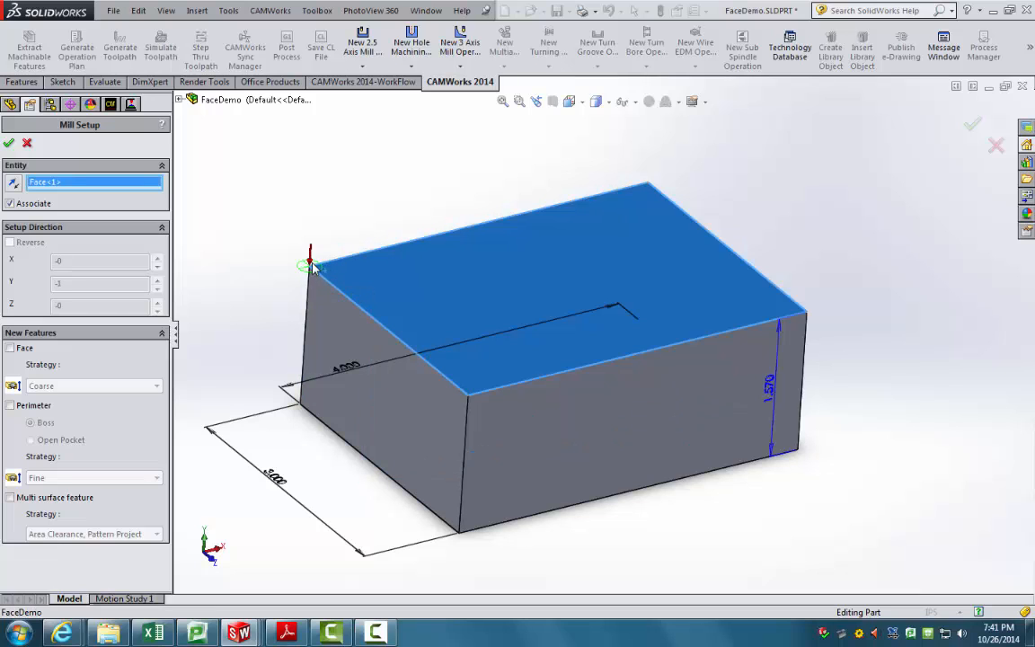
{"action": "middle_click_drag", "start_coordinate": [312, 272], "coordinate": [267, 270]}
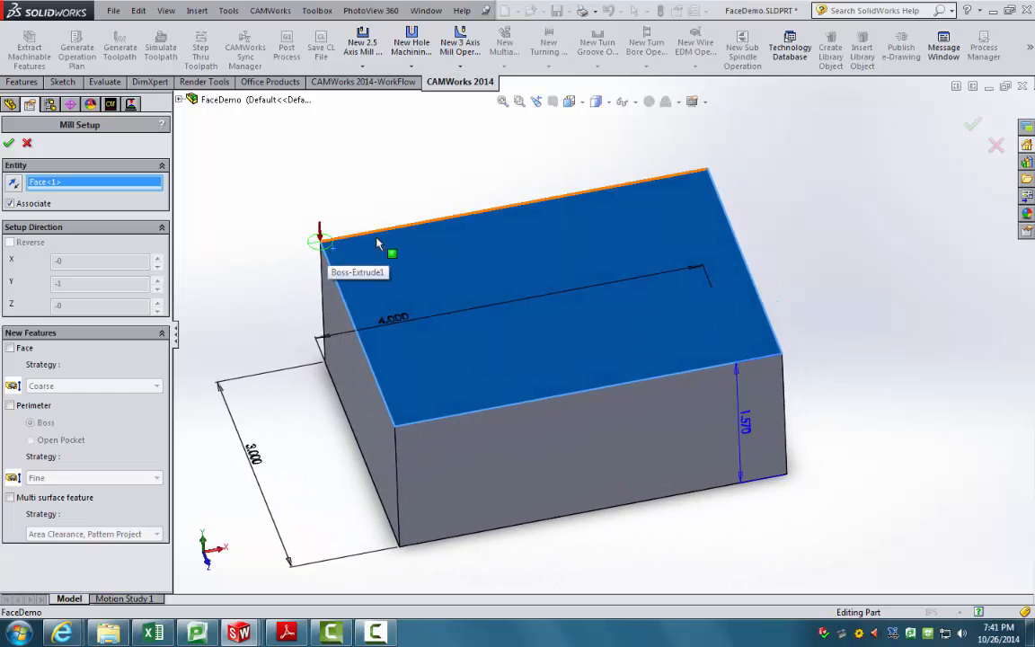
{"action": "scroll", "coordinate": [386, 241], "scroll_direction": "up", "scroll_amount": 1}
{"action": "scroll", "coordinate": [456, 252], "scroll_direction": "down", "scroll_amount": 2}
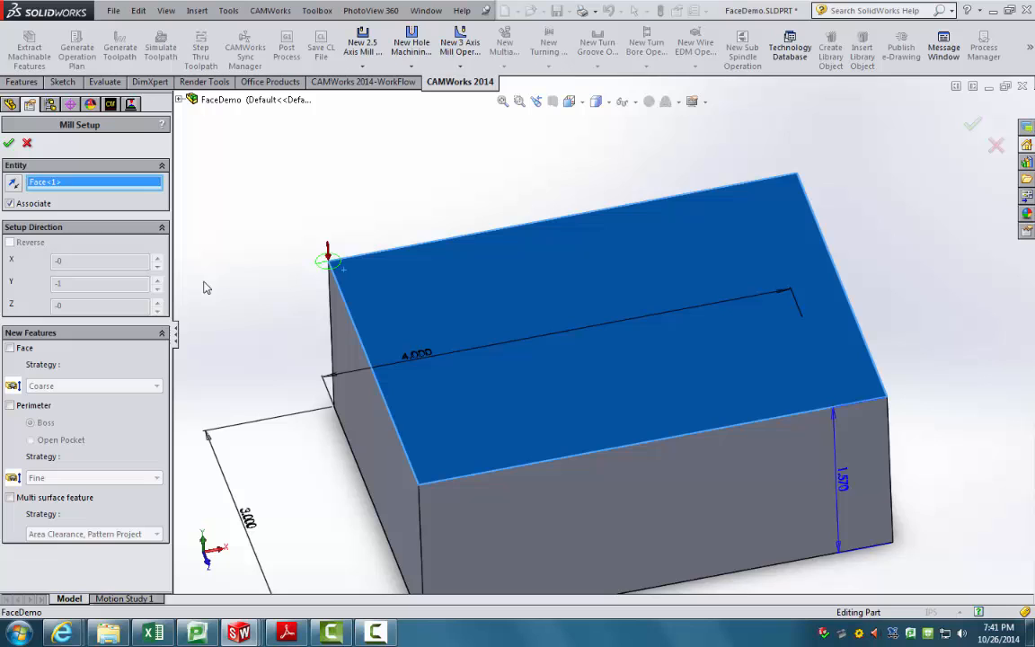
{"action": "left_click", "coordinate": [9, 143]}
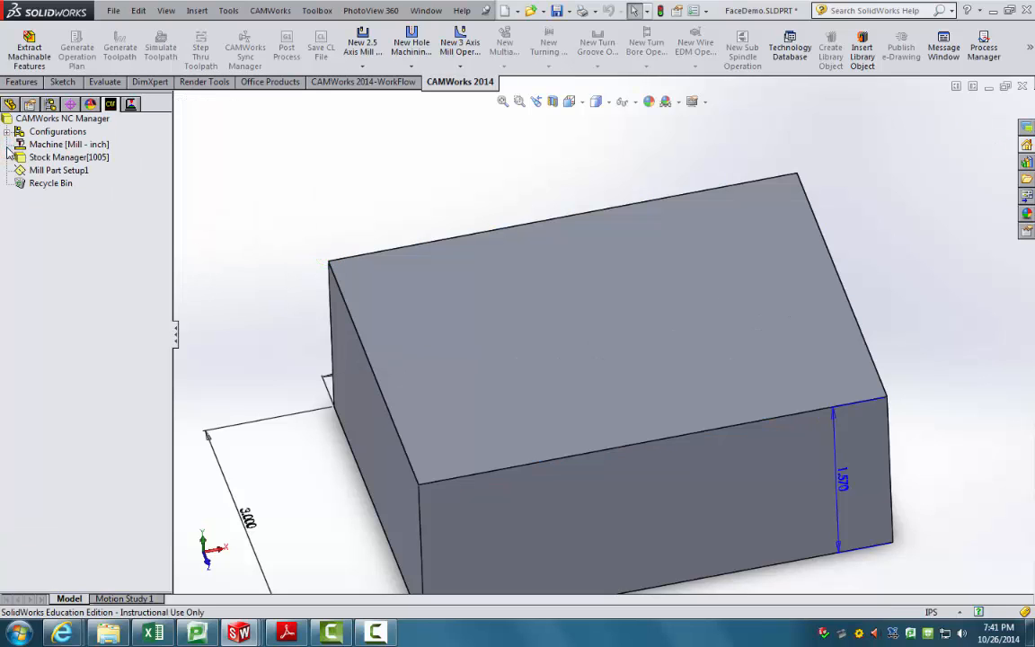
Start a new 2.5 axis feature under Mill Part Setup1 and set its type to Face Feature
{"action": "left_click", "coordinate": [58, 170]}
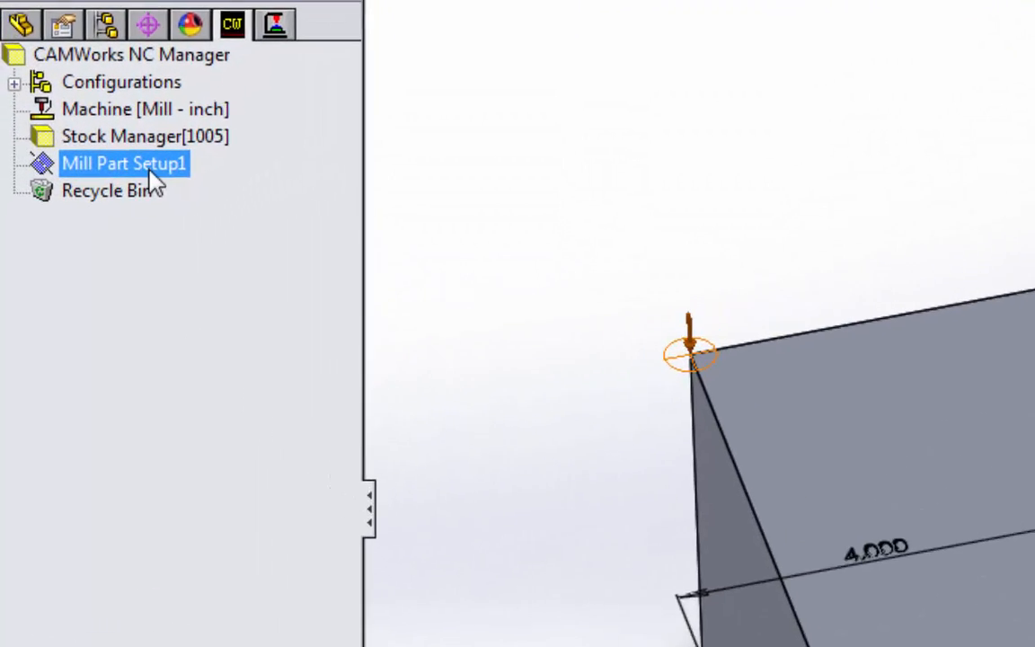
{"action": "right_click", "coordinate": [181, 176]}
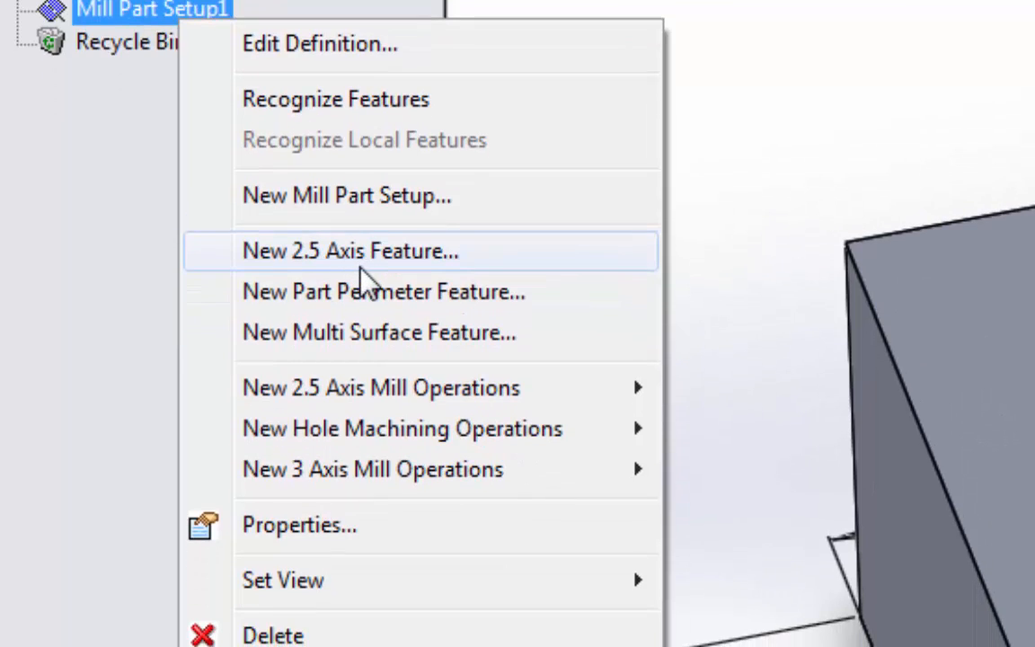
{"action": "right_click", "coordinate": [185, 9]}
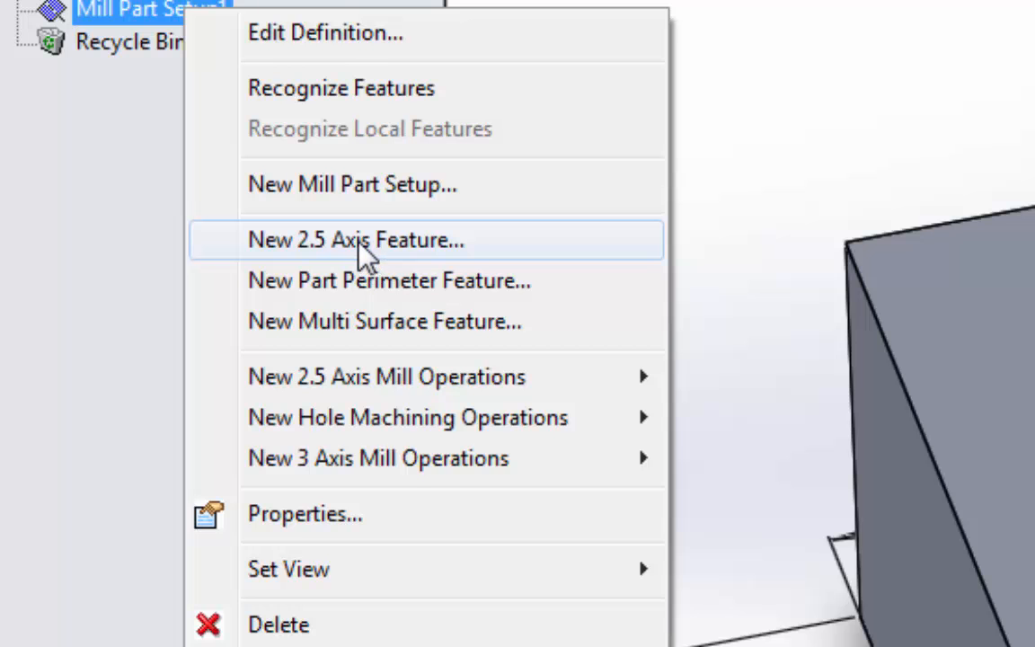
{"action": "left_click", "coordinate": [364, 254]}
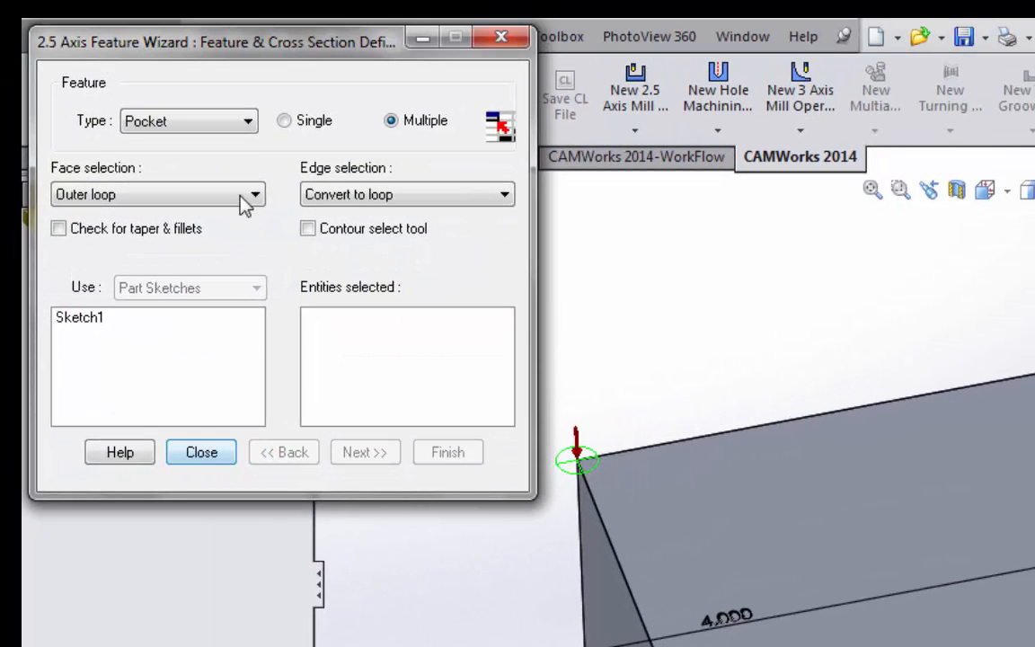
{"action": "left_click", "coordinate": [248, 122]}
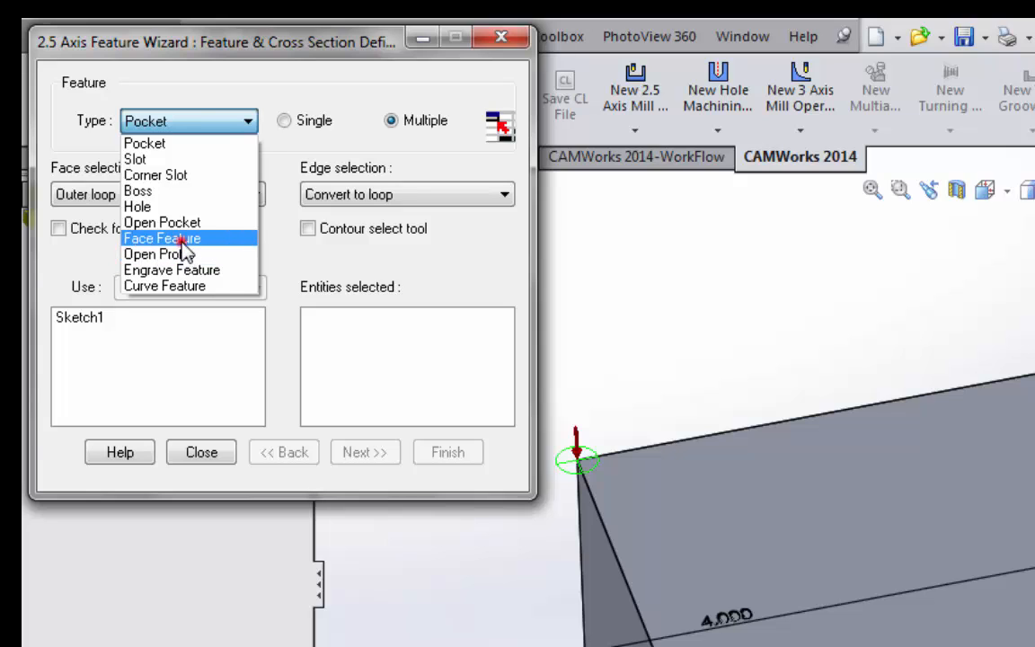
{"action": "left_click", "coordinate": [179, 239]}
Define the face feature from the block's top face and continue to the end conditions
{"action": "left_click", "coordinate": [332, 353]}
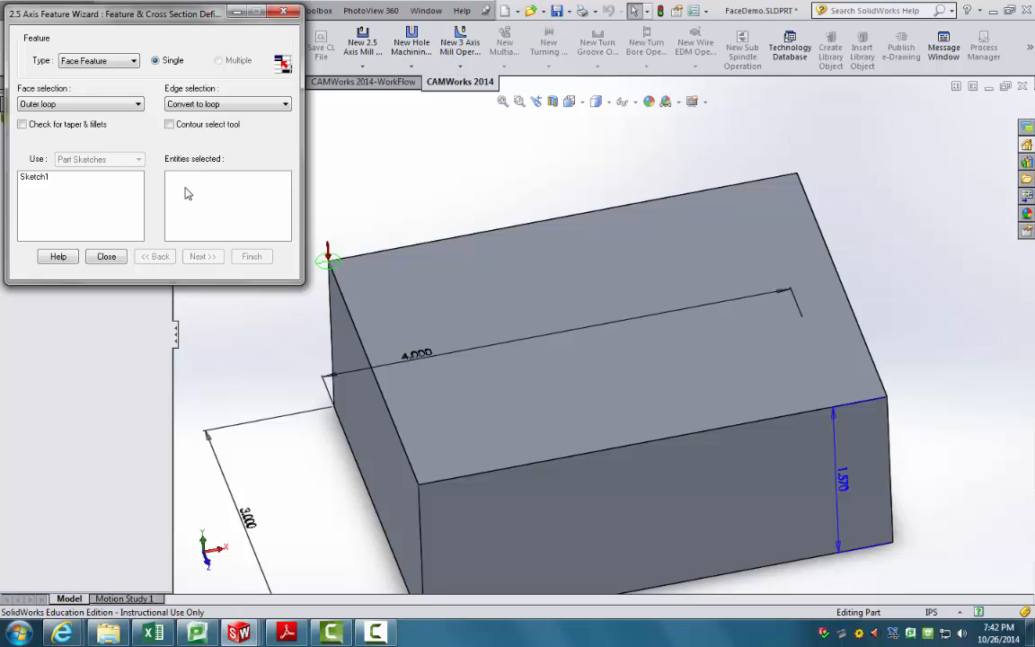
{"action": "left_click", "coordinate": [443, 283]}
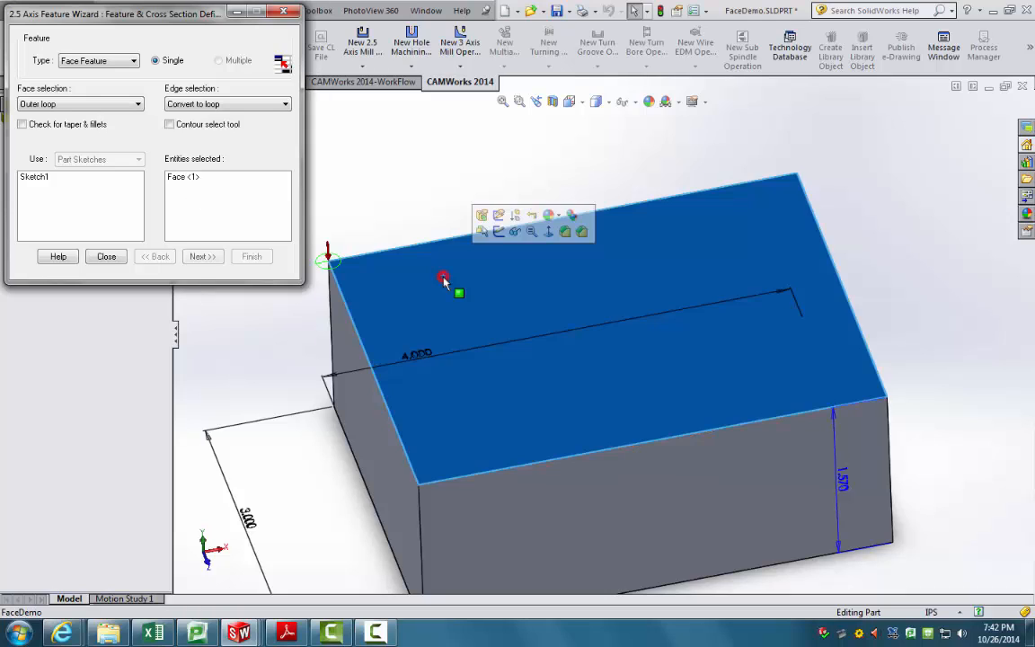
{"action": "left_click", "coordinate": [203, 257]}
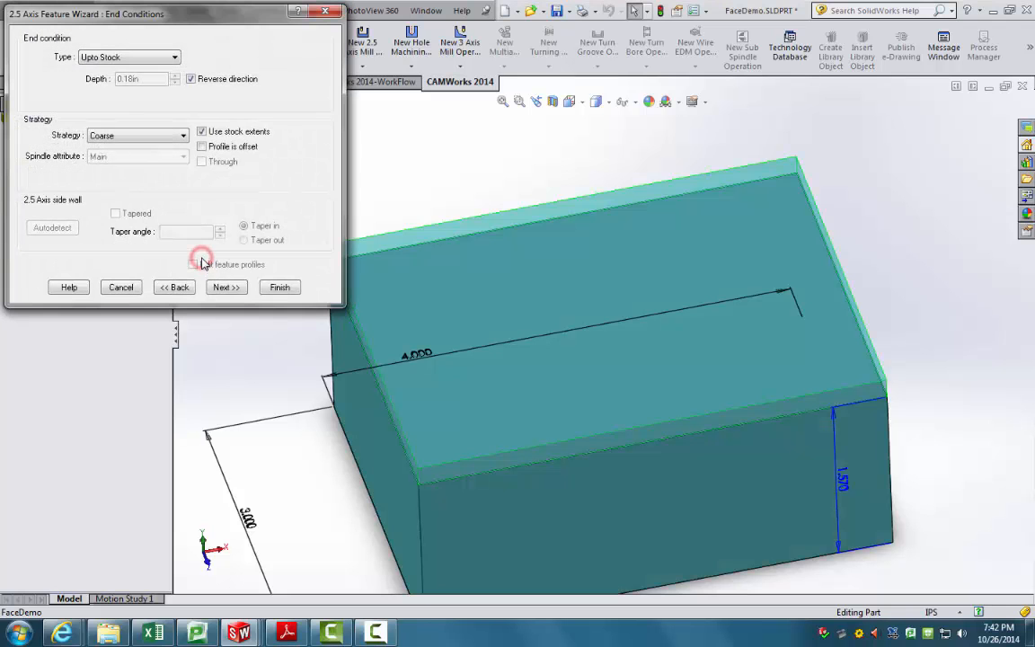
{"action": "middle_click_drag", "start_coordinate": [366, 313], "coordinate": [464, 317]}
{"action": "scroll", "coordinate": [464, 311], "scroll_direction": "down", "scroll_amount": 1}
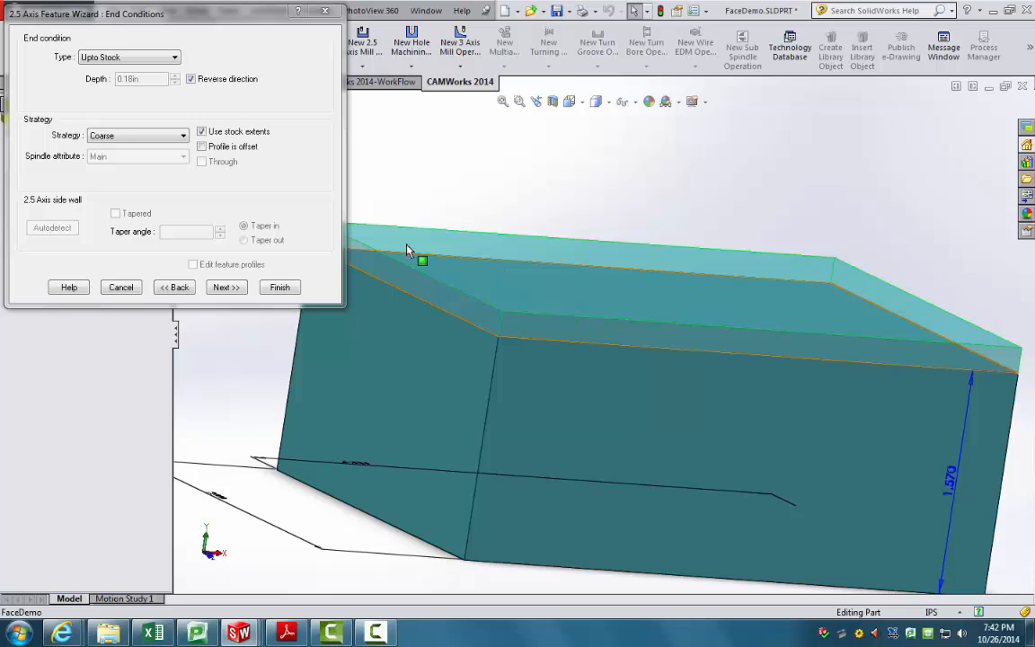
Review the strategy options, accept the Upto Stock end condition with Coarse strategy and stock extents, and continue to the island end conditions
{"action": "left_click", "coordinate": [184, 136]}
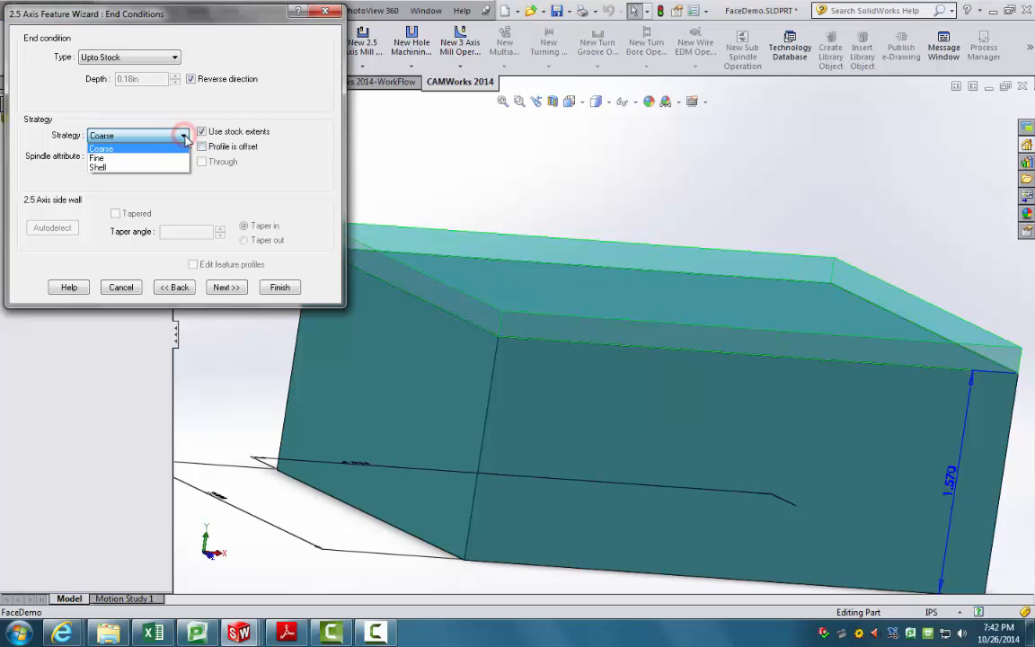
{"action": "left_click", "coordinate": [190, 139]}
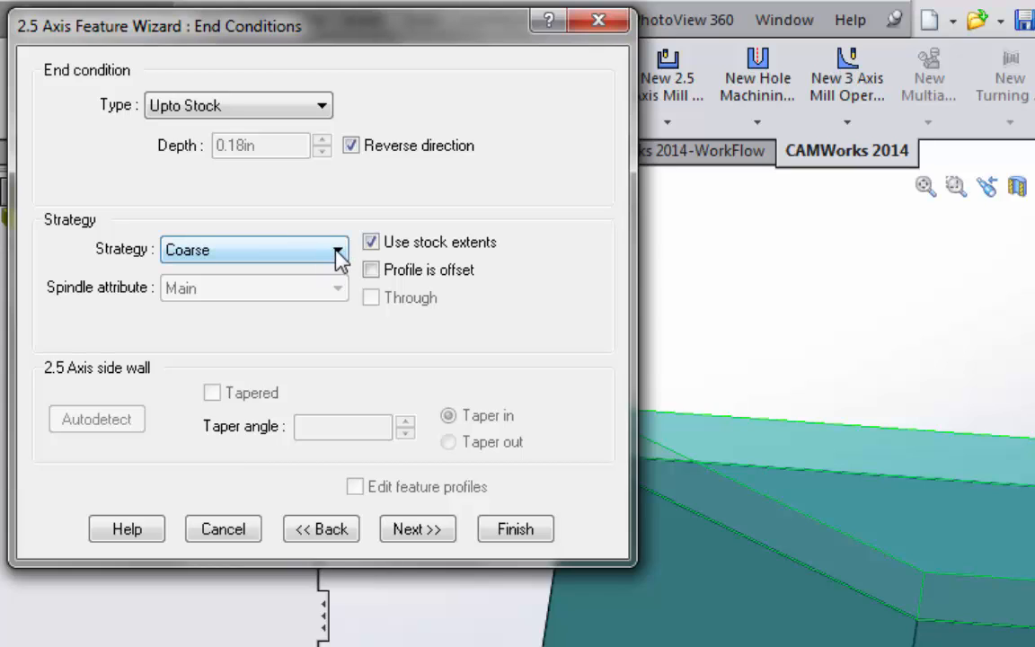
{"action": "left_click", "coordinate": [336, 252]}
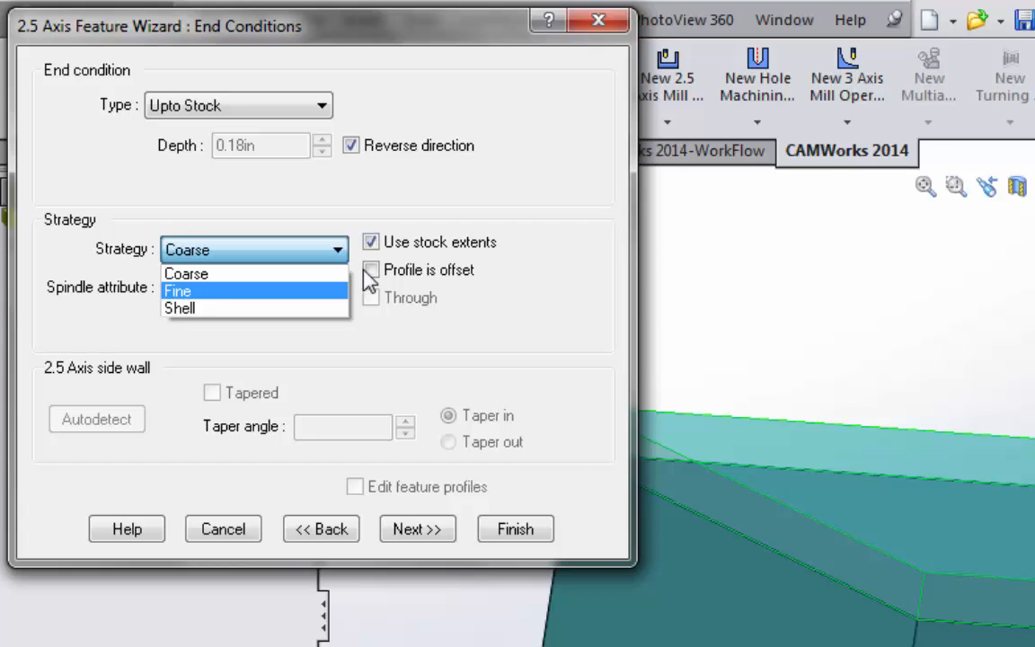
{"action": "left_click", "coordinate": [372, 243]}
{"action": "left_click", "coordinate": [452, 245]}
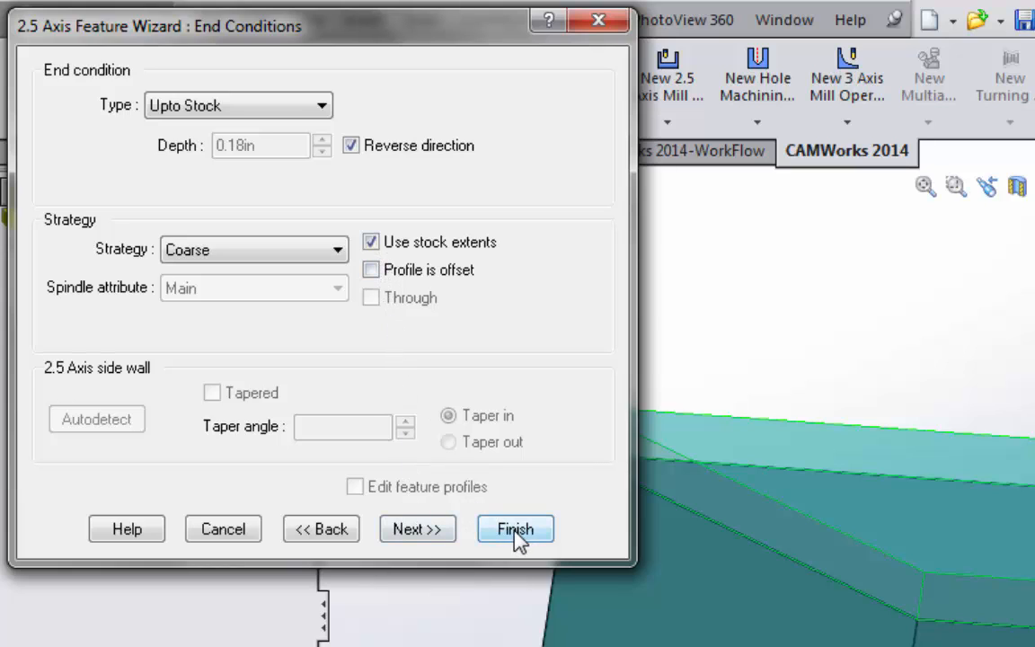
{"action": "left_click", "coordinate": [395, 526]}
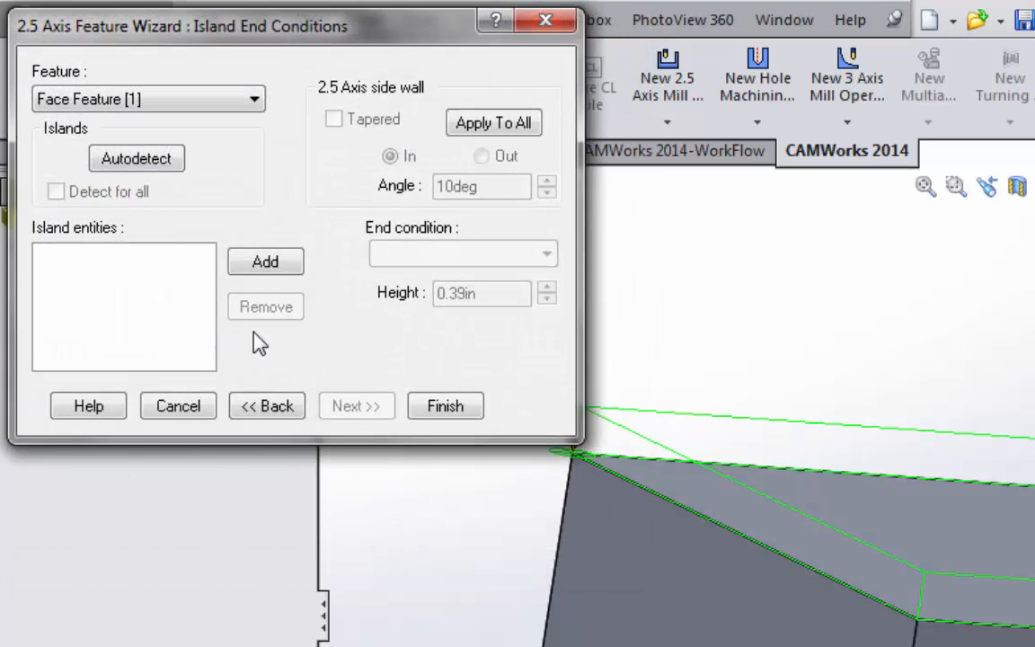
Finish the face feature without island entities and close the 2.5 Axis Feature Wizard
{"action": "middle_click_drag", "start_coordinate": [808, 431], "coordinate": [813, 517]}
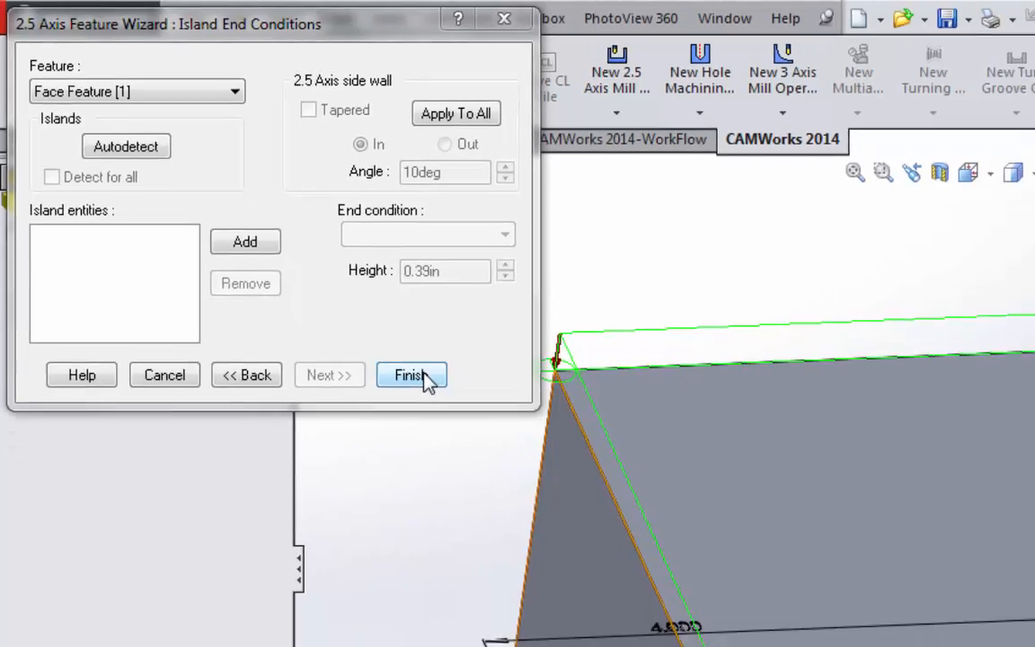
{"action": "left_click", "coordinate": [459, 409]}
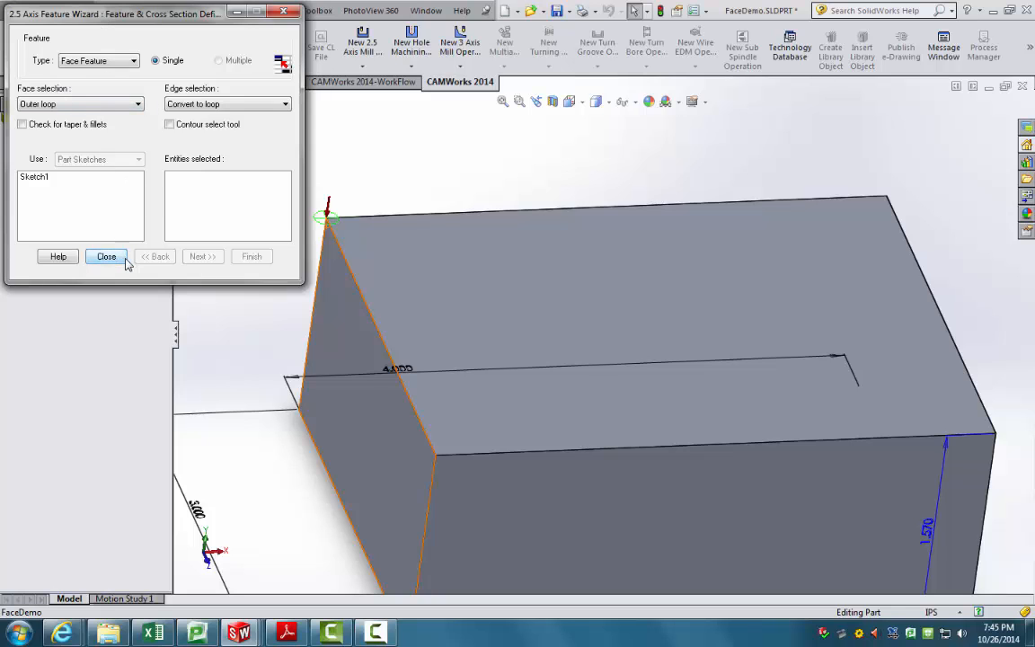
{"action": "left_click_drag", "start_coordinate": [137, 16], "coordinate": [396, 62]}
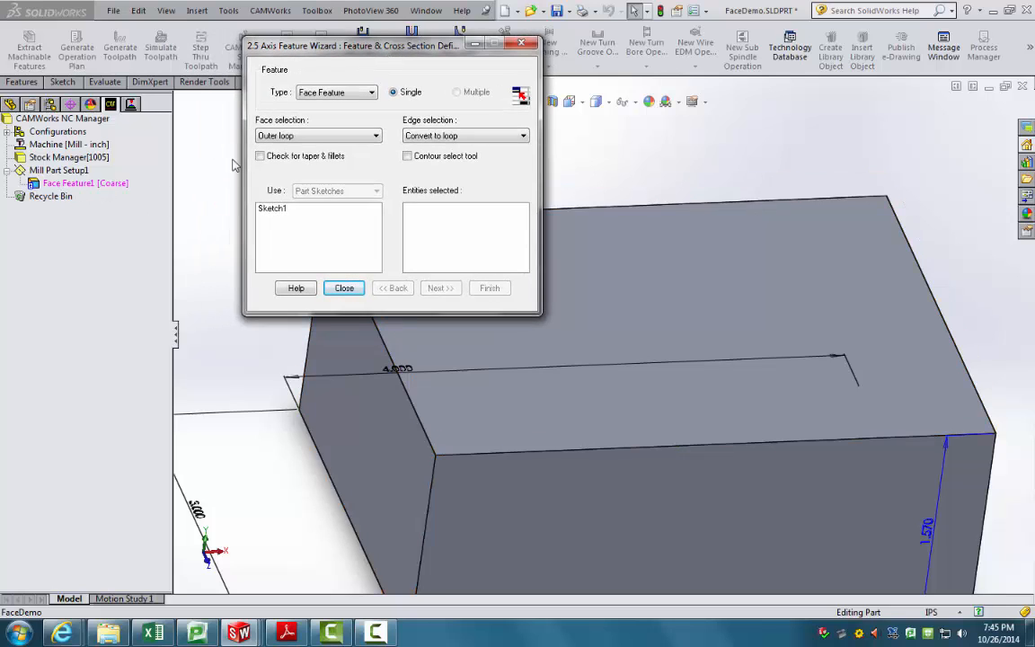
{"action": "left_click", "coordinate": [342, 289]}
{"action": "scroll", "coordinate": [404, 243], "scroll_direction": "down", "scroll_amount": 2}
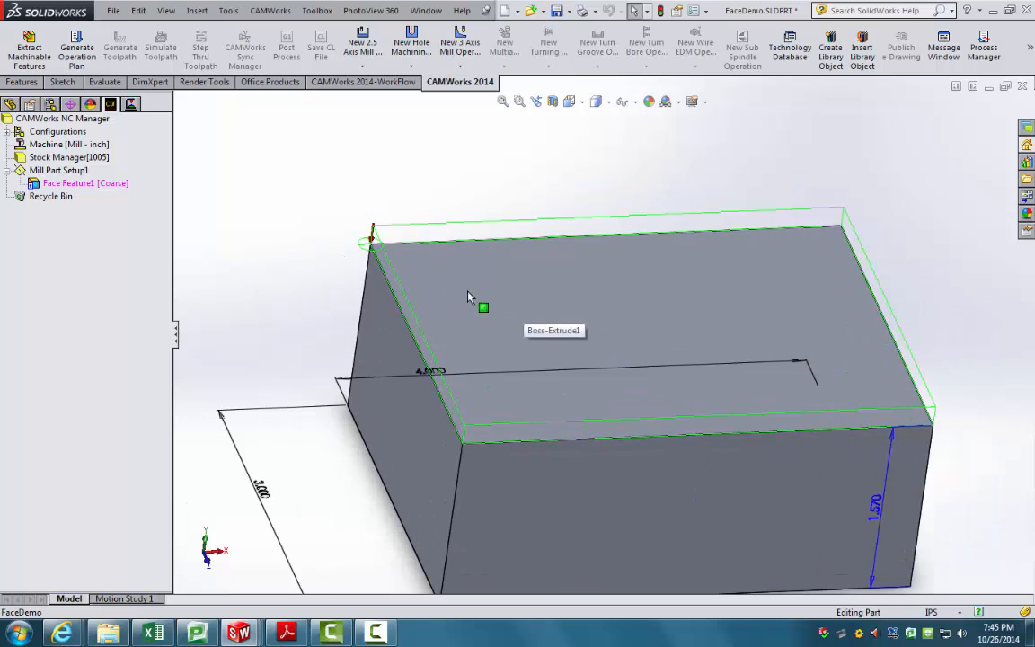
Check the extents of Face Feature1 on the block and generate its operation plan
{"action": "left_click", "coordinate": [81, 184]}
{"action": "middle_click_drag", "start_coordinate": [189, 203], "coordinate": [149, 165]}
{"action": "scroll", "coordinate": [261, 193], "scroll_direction": "up", "scroll_amount": 2}
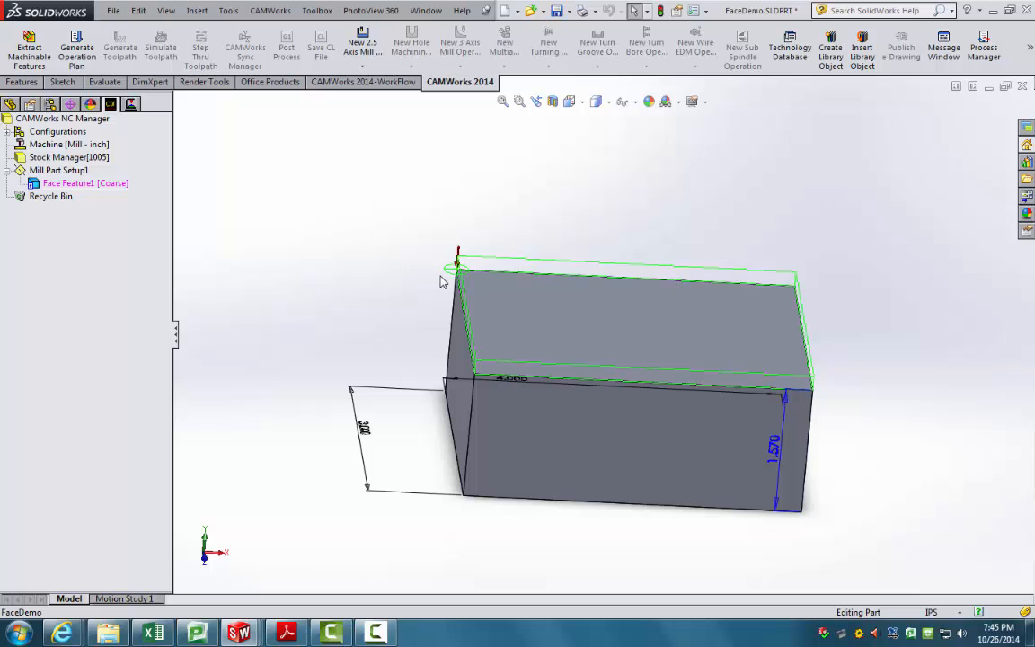
{"action": "left_click", "coordinate": [78, 56]}
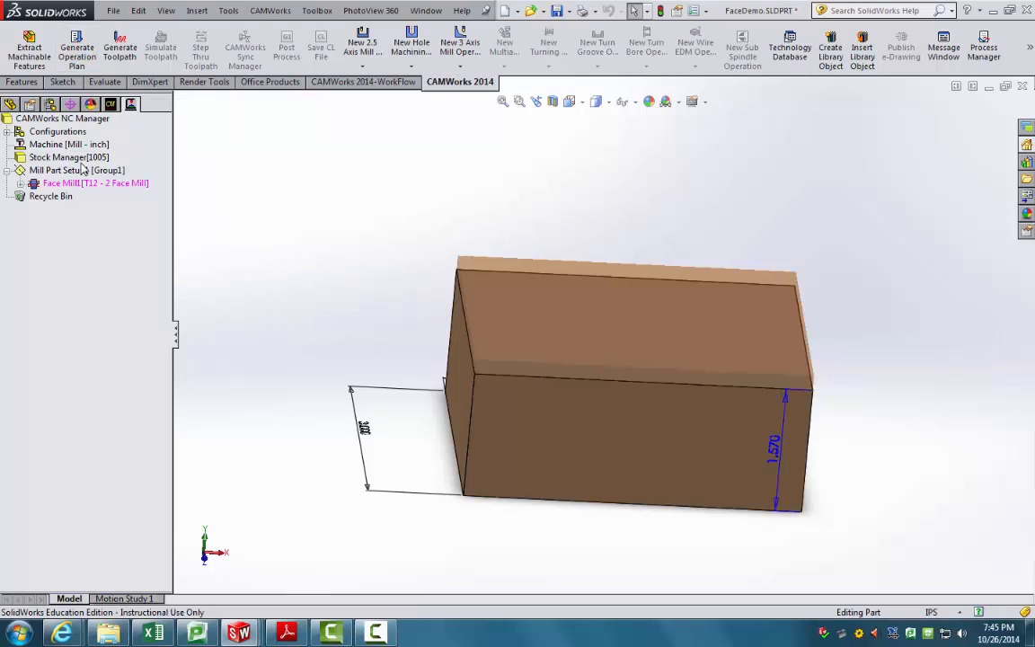
{"action": "left_click", "coordinate": [59, 182]}
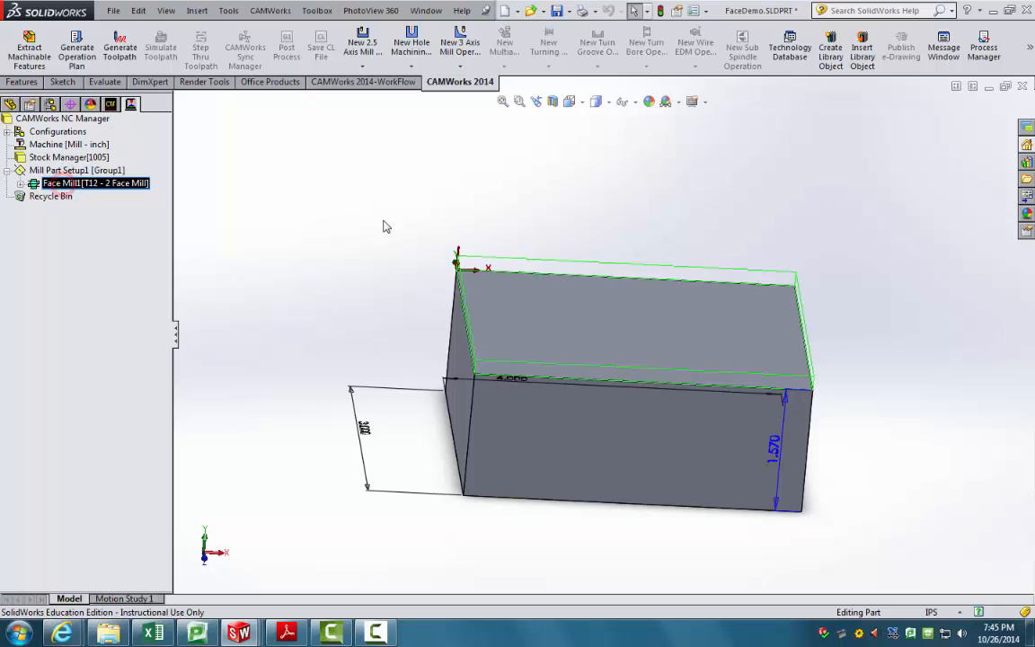
{"action": "mouse_move", "coordinate": [382, 227]}
{"action": "middle_mouse_down"}
{"action": "mouse_move", "coordinate": [404, 150]}
{"action": "mouse_move", "coordinate": [411, 222]}
{"action": "mouse_move", "coordinate": [396, 239]}
{"action": "middle_mouse_up"}
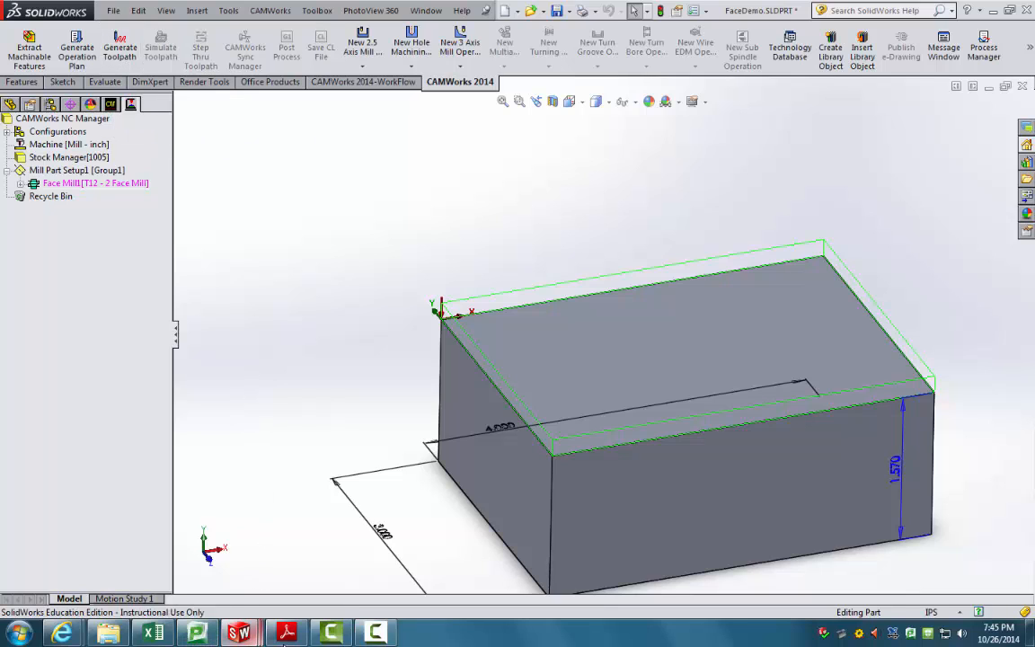
Switch to Adobe Reader to consult the workflow chart in Mill_Tutorial.pdf, and return to SolidWorks
{"action": "left_click", "coordinate": [286, 634]}
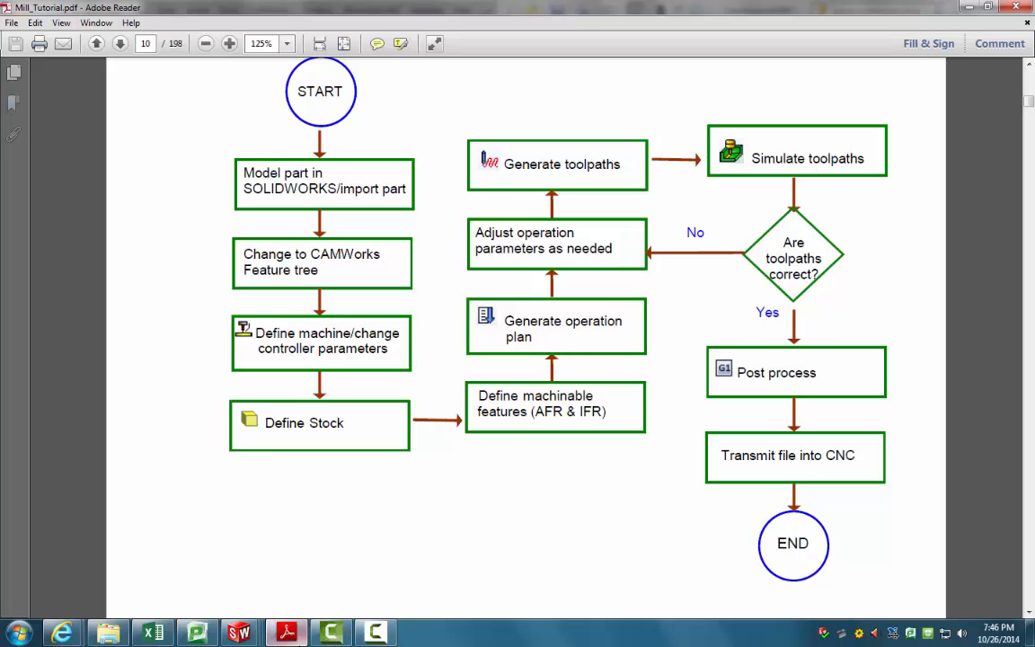
{"action": "mouse_move", "coordinate": [239, 632]}
{"action": "left_click", "coordinate": [79, 549]}
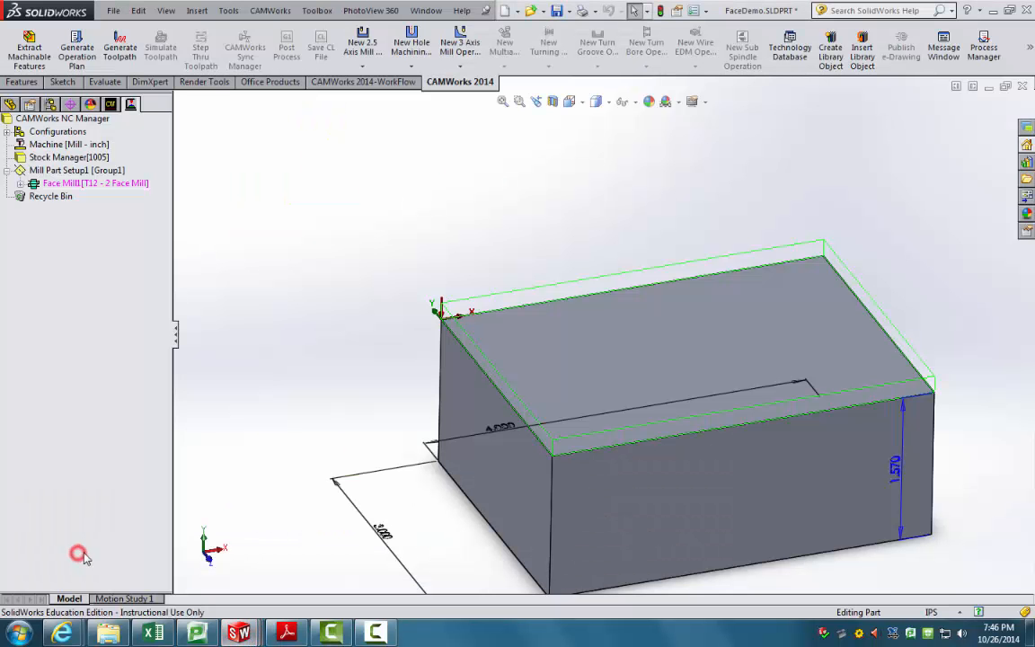
Generate the toolpath for the Face Mill1 operation and examine it over the block's top face
{"action": "left_click", "coordinate": [130, 56]}
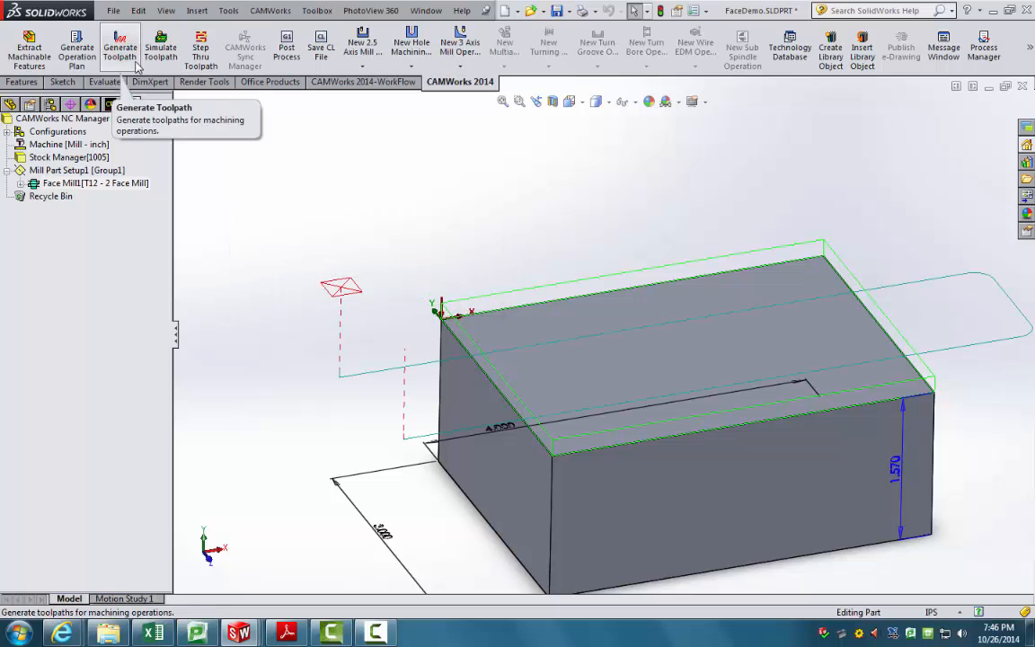
{"action": "left_click", "coordinate": [120, 191]}
{"action": "middle_click_drag", "start_coordinate": [415, 279], "coordinate": [656, 433]}
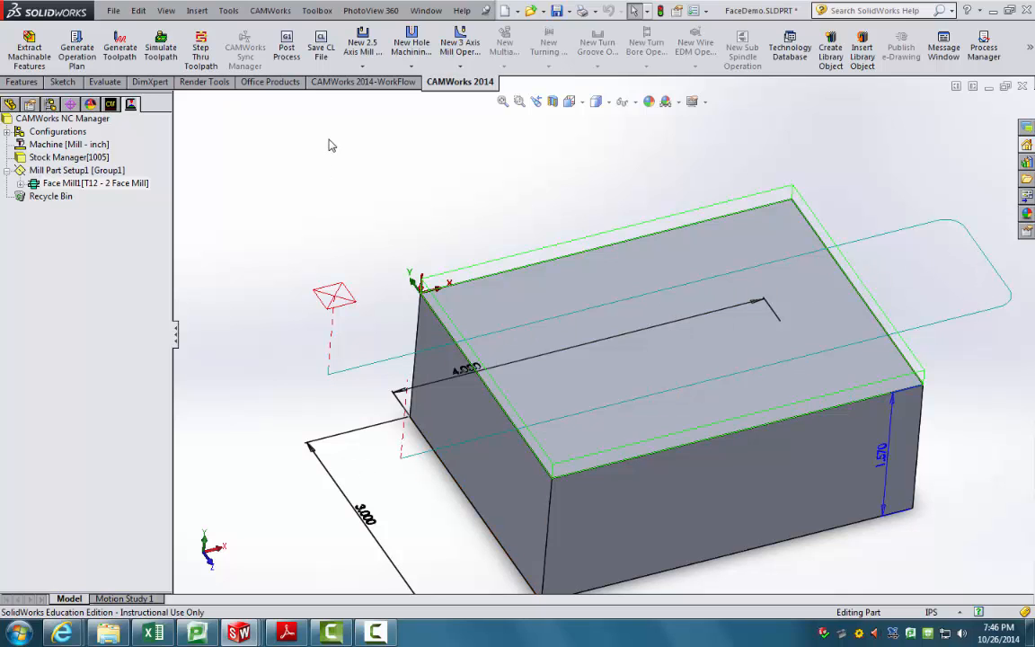
Run the toolpath simulation to the end at a reduced speed, viewing the face milling passes from several angles
{"action": "left_click", "coordinate": [161, 47]}
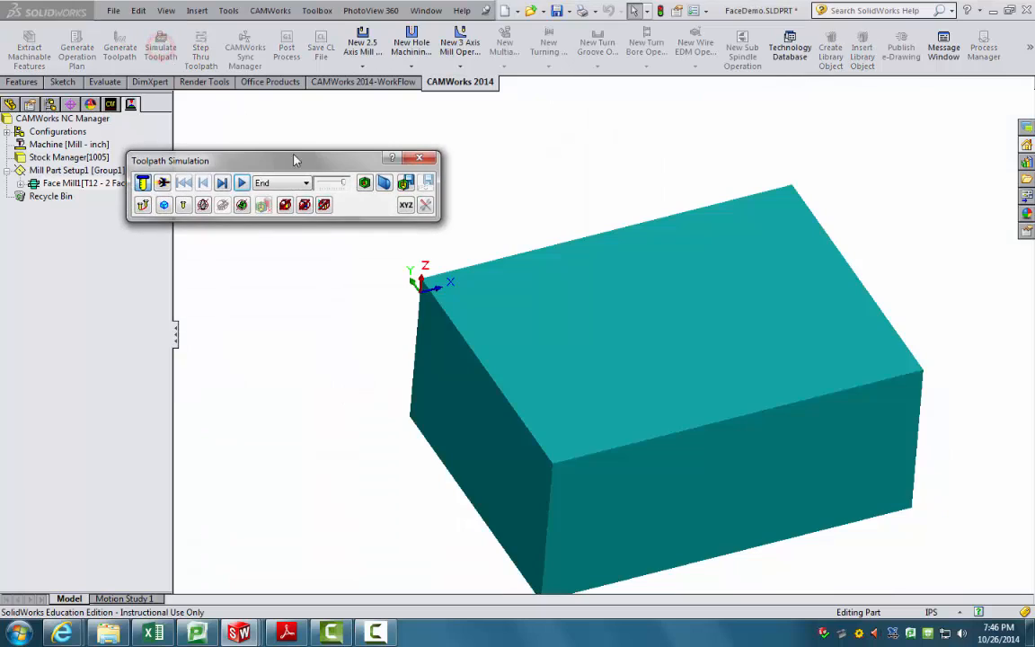
{"action": "left_click_drag", "start_coordinate": [343, 182], "coordinate": [329, 183]}
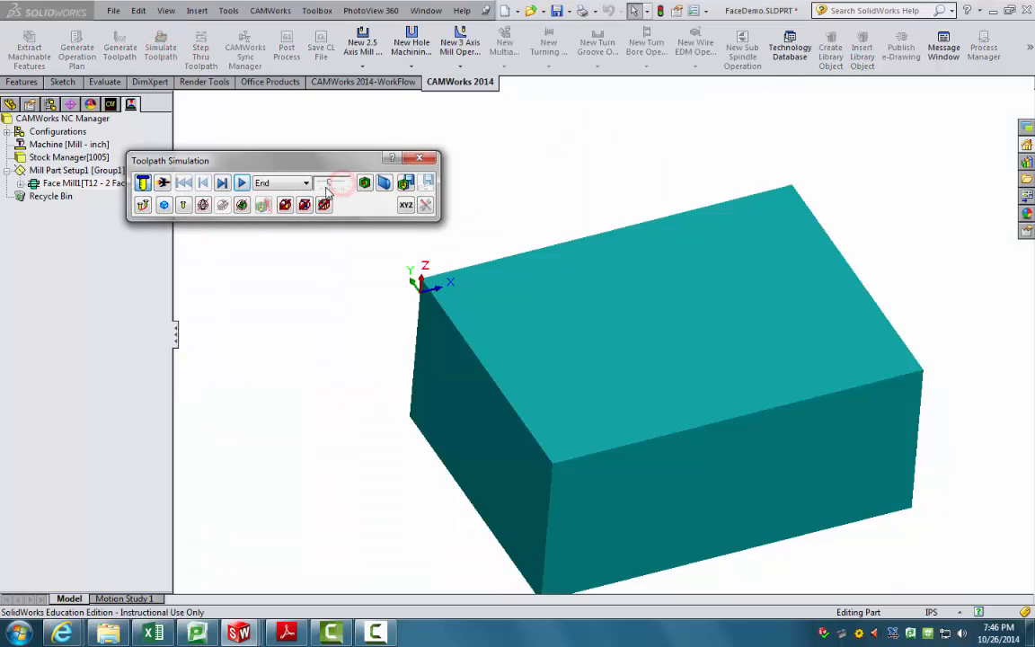
{"action": "left_click", "coordinate": [243, 183]}
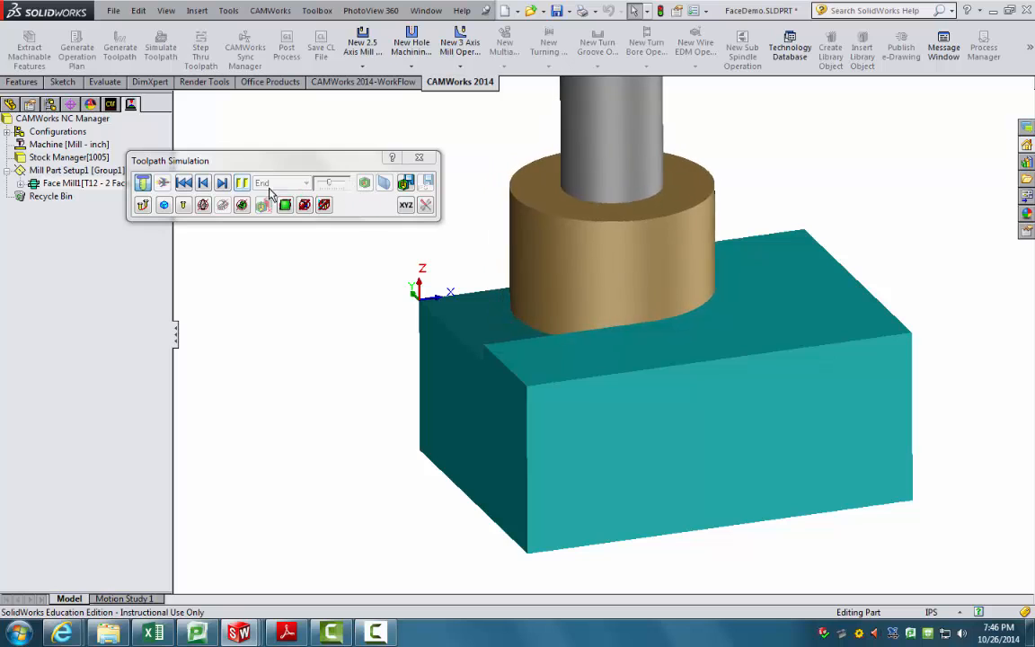
{"action": "left_click", "coordinate": [240, 186]}
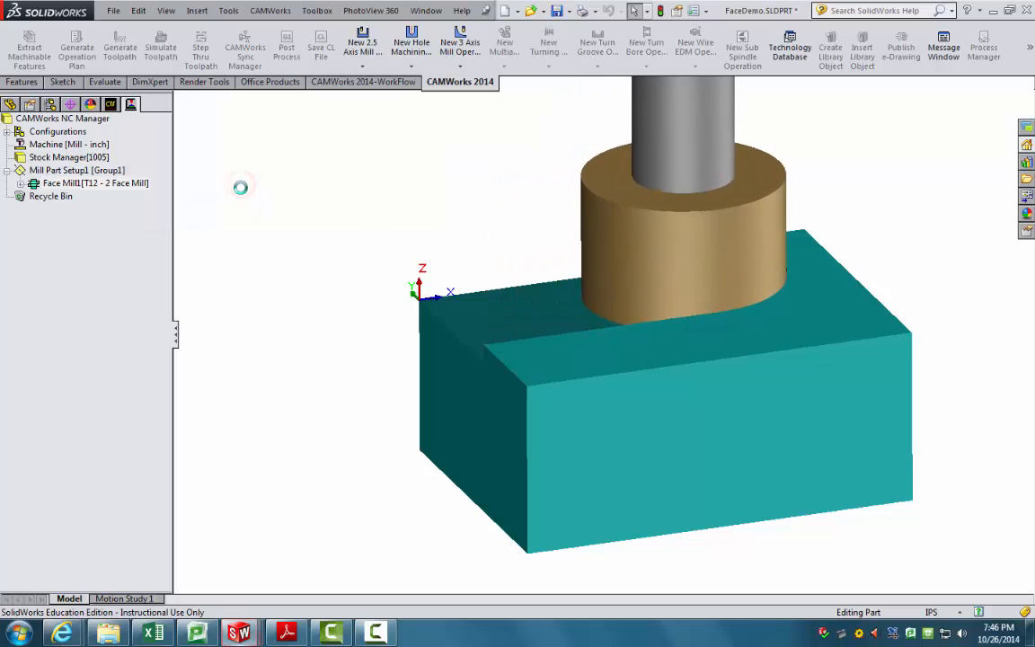
{"action": "middle_click_drag", "start_coordinate": [517, 261], "coordinate": [471, 256]}
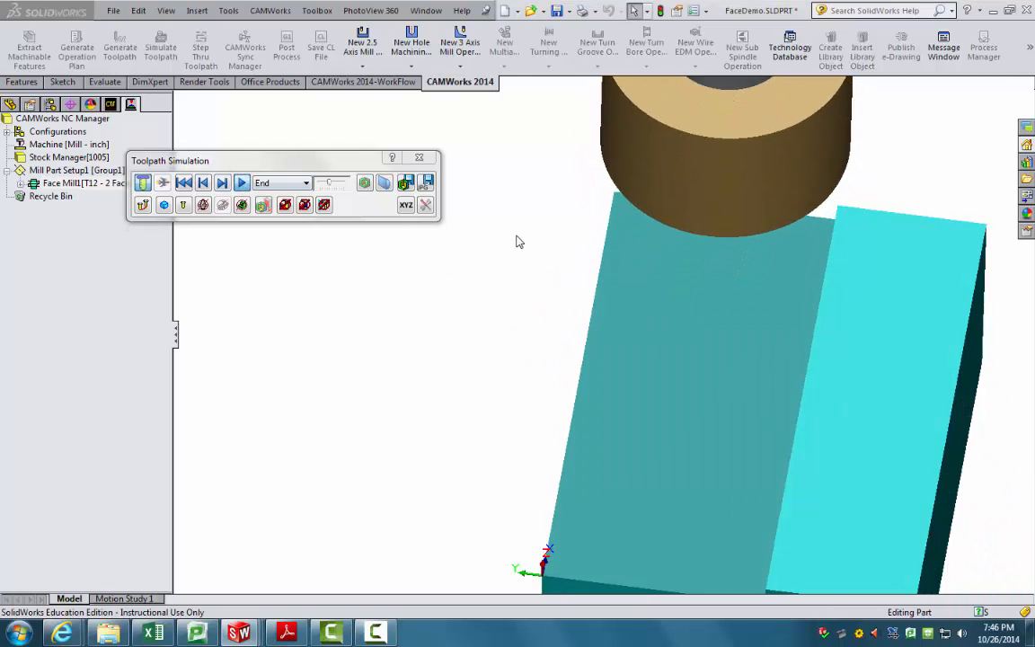
{"action": "scroll", "coordinate": [540, 255], "scroll_direction": "up", "scroll_amount": 2}
{"action": "scroll", "coordinate": [763, 358], "scroll_direction": "up", "scroll_amount": 1}
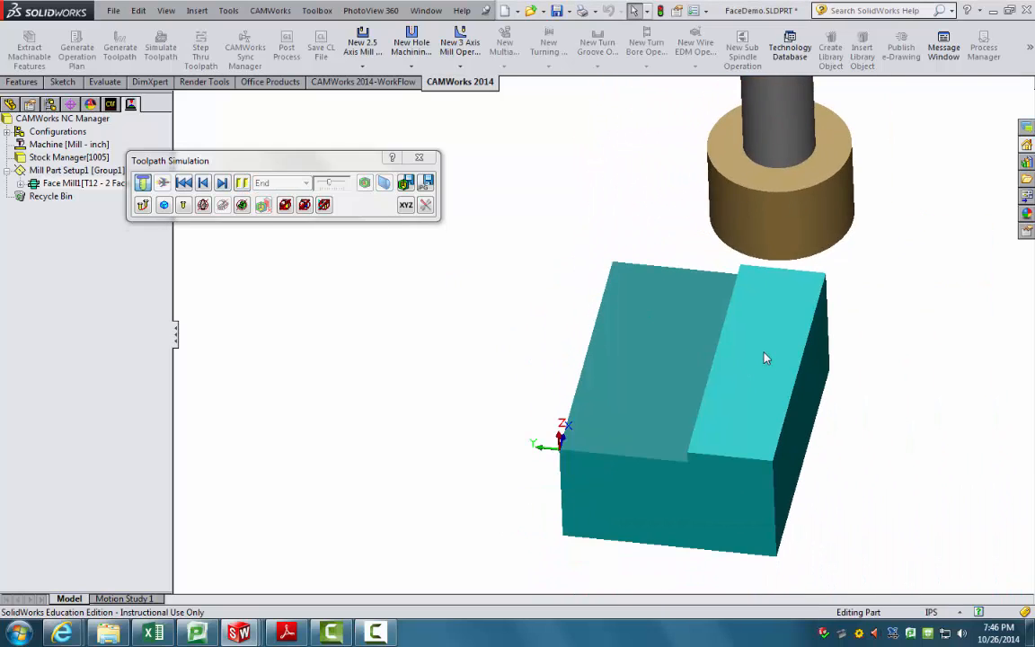
{"action": "middle_click_drag", "start_coordinate": [766, 357], "coordinate": [775, 319]}
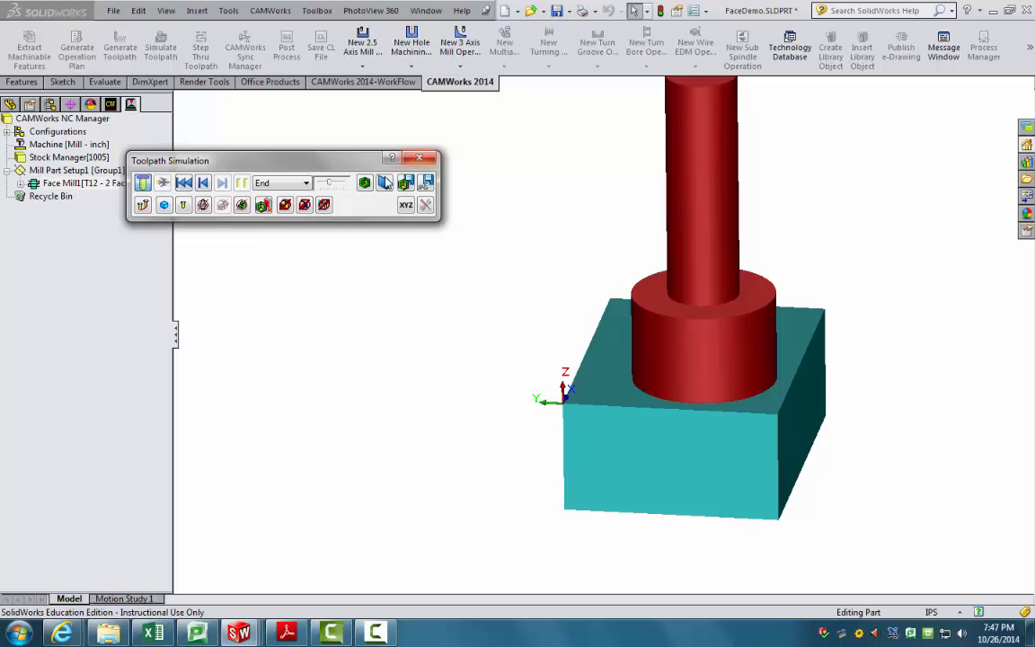
Show the difference between the machined stock and the target part, and close the toolpath simulation
{"action": "left_click", "coordinate": [364, 182]}
{"action": "mouse_move", "coordinate": [528, 318]}
{"action": "middle_mouse_down"}
{"action": "mouse_move", "coordinate": [429, 388]}
{"action": "mouse_move", "coordinate": [427, 430]}
{"action": "mouse_move", "coordinate": [458, 425]}
{"action": "mouse_move", "coordinate": [565, 286]}
{"action": "mouse_move", "coordinate": [468, 353]}
{"action": "middle_mouse_up"}
{"action": "left_click", "coordinate": [422, 158]}
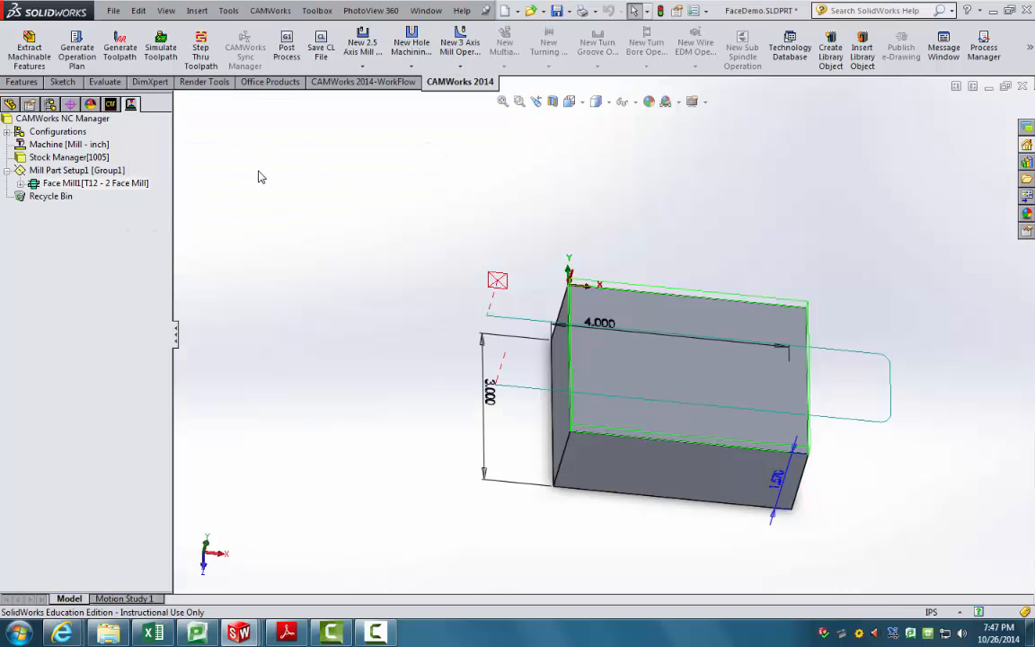
Open the definition of the Face Mill1 operation and review the face mill's tool dimensions
{"action": "middle_click_drag", "start_coordinate": [716, 405], "coordinate": [626, 404]}
{"action": "middle_click_drag", "start_coordinate": [610, 340], "coordinate": [649, 323]}
{"action": "scroll", "coordinate": [548, 336], "scroll_direction": "down", "scroll_amount": 3}
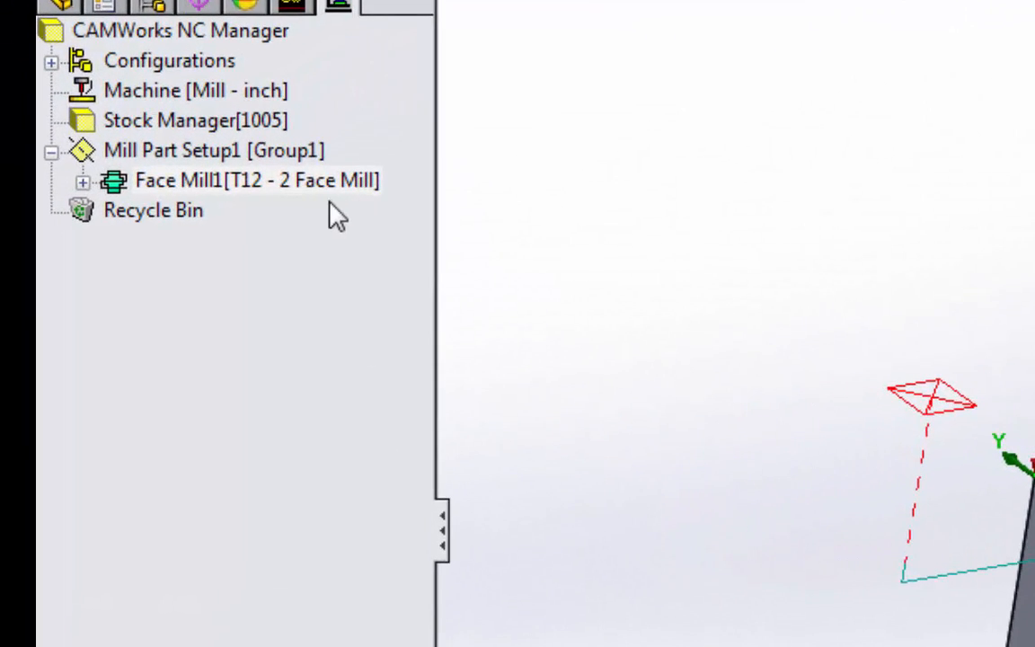
{"action": "right_click", "coordinate": [310, 182]}
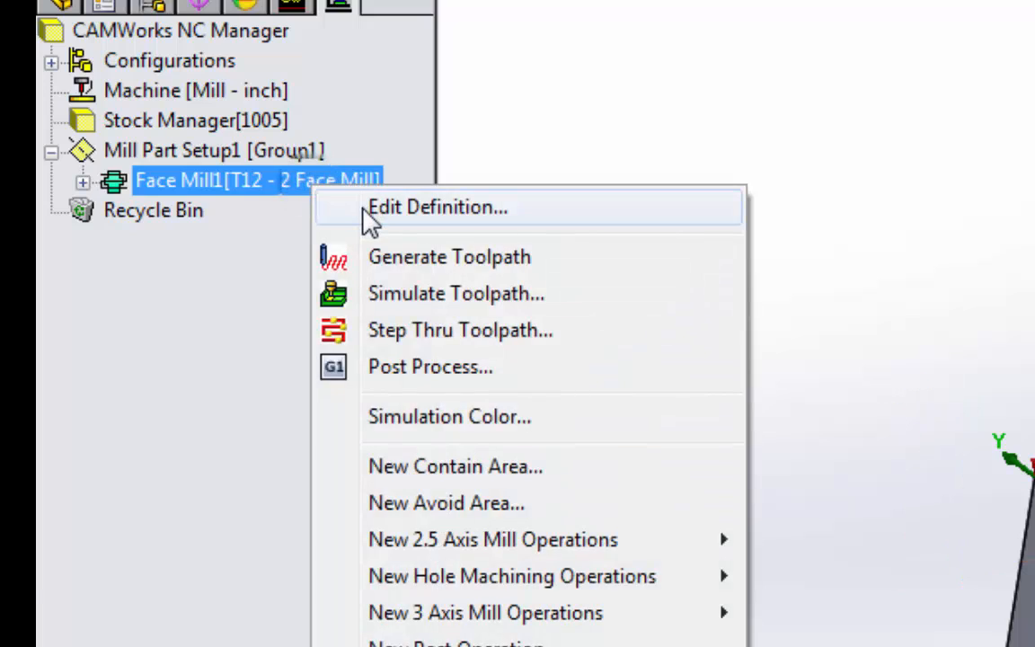
{"action": "left_click", "coordinate": [369, 213]}
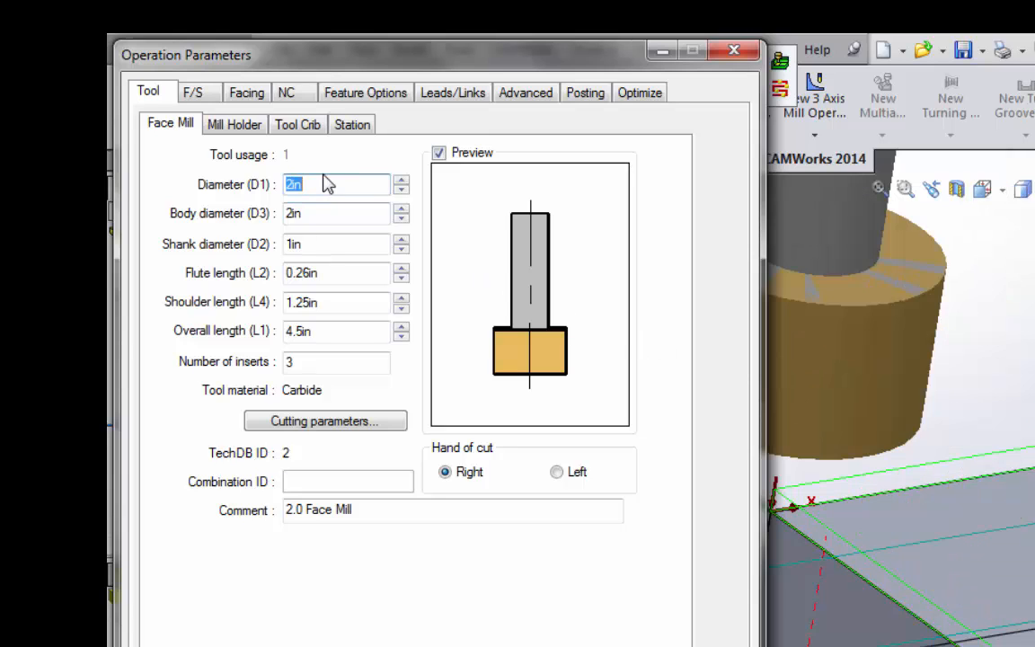
Review the operation's feeds, speeds and stock material, and set the feeds and speeds as defined by Operation
{"action": "left_click", "coordinate": [192, 93]}
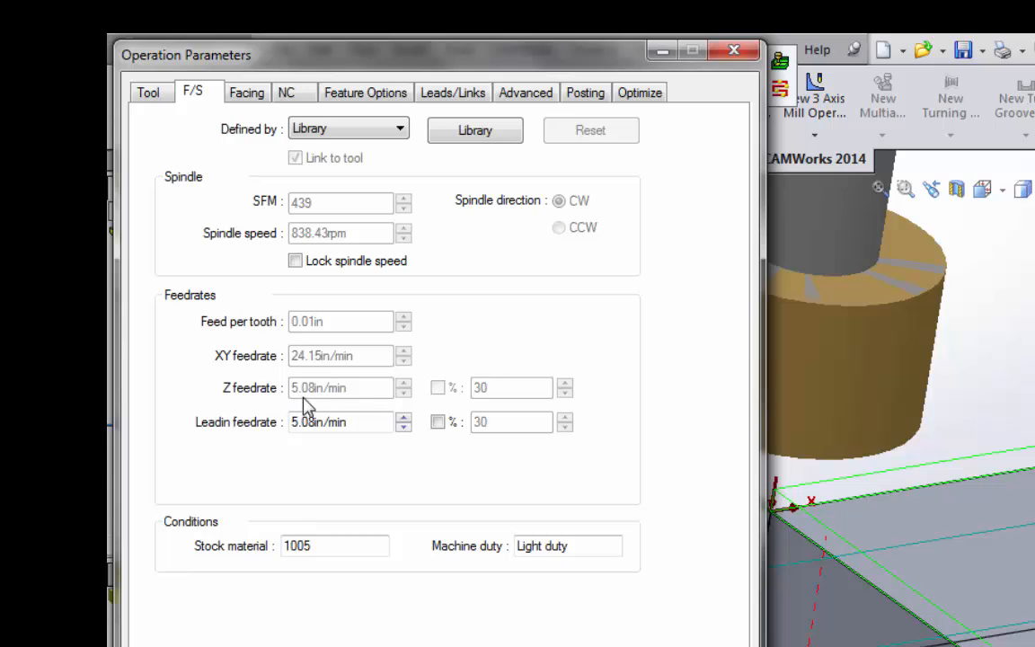
{"action": "left_click", "coordinate": [299, 430]}
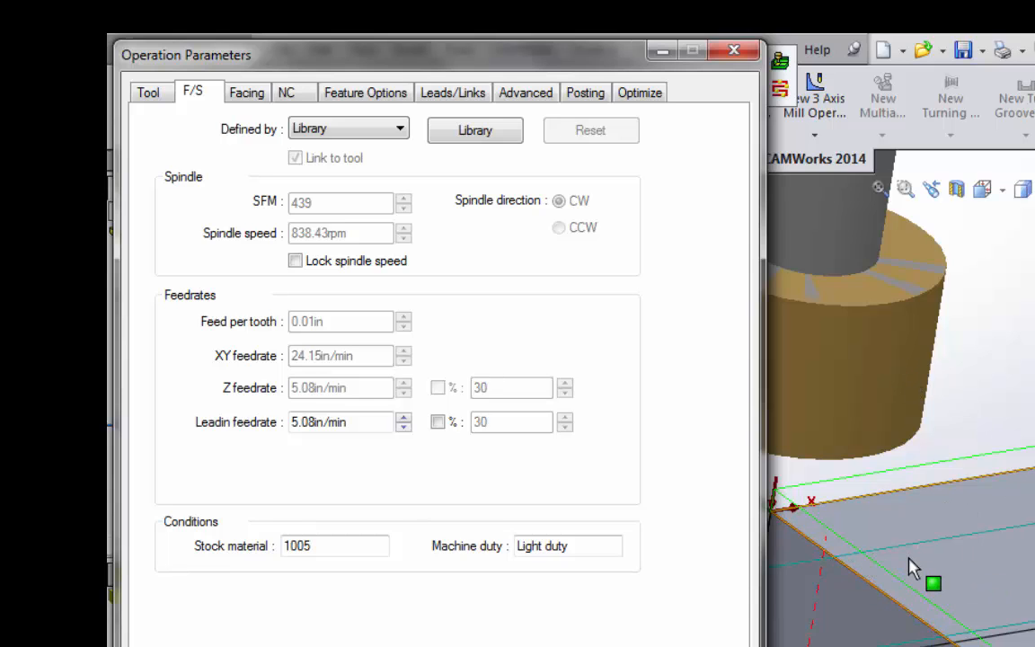
{"action": "left_click_drag", "start_coordinate": [326, 548], "coordinate": [286, 552]}
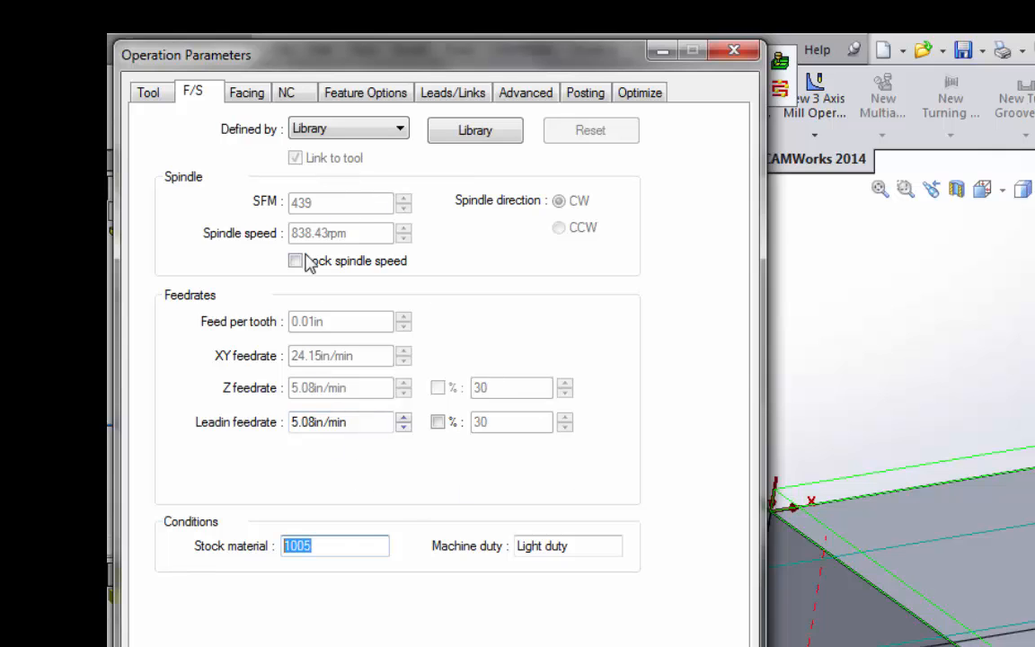
{"action": "left_click", "coordinate": [400, 130]}
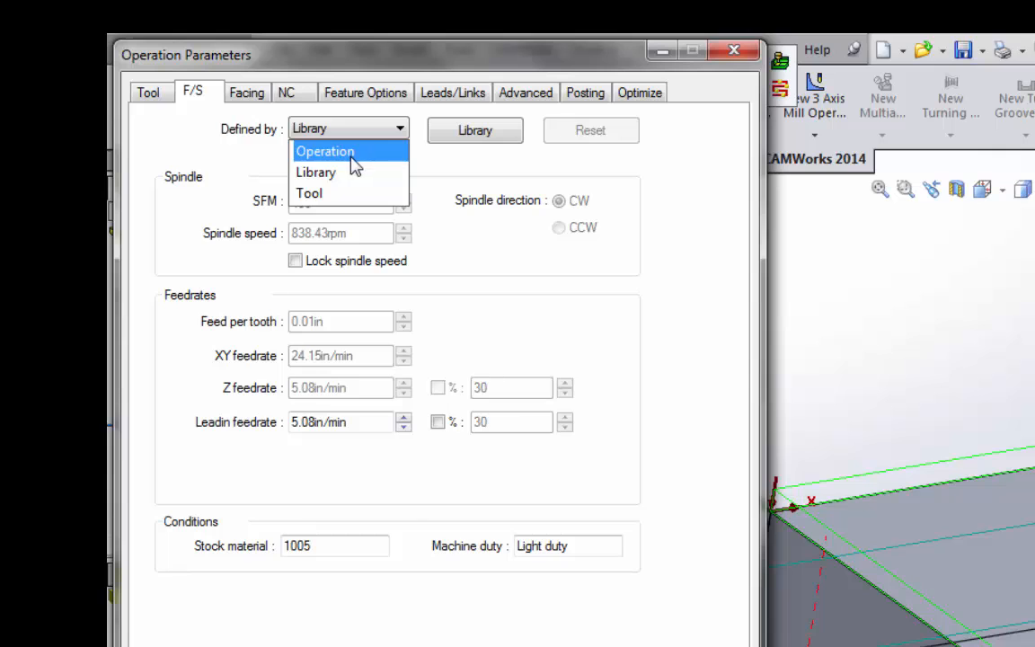
{"action": "left_click", "coordinate": [351, 156]}
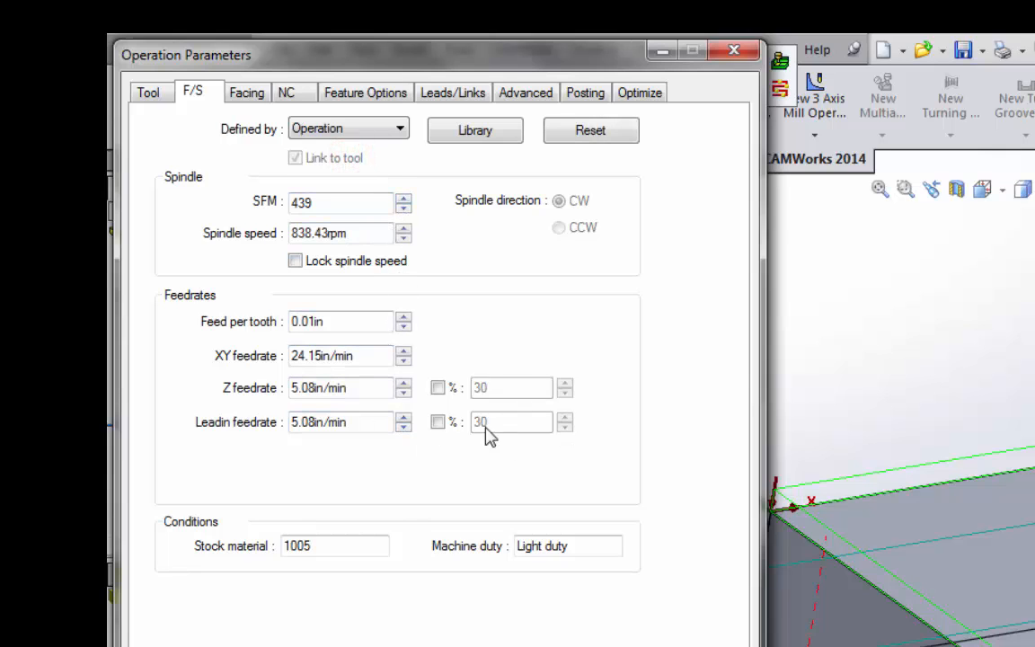
Review the facing parameters and adjust the first cut amount and max cut amount
{"action": "left_click", "coordinate": [249, 94]}
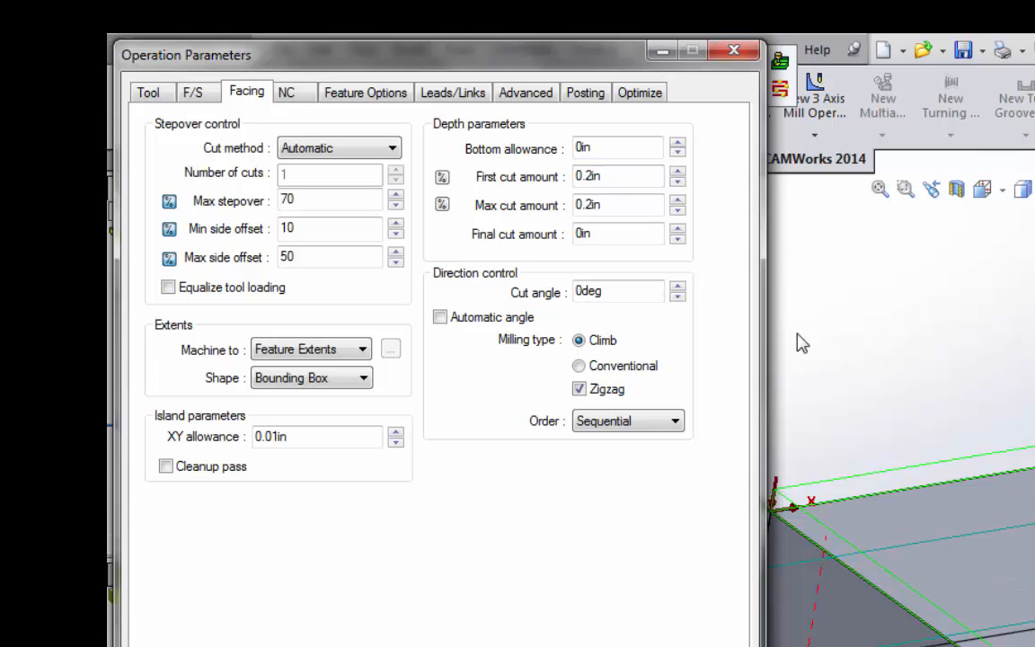
{"action": "left_click", "coordinate": [679, 182]}
{"action": "left_click", "coordinate": [678, 210]}
Review the NC rapid, clearance and feed planes, keeping the feed plane at Previous Machined Depth, and check the feature options
{"action": "left_click", "coordinate": [291, 94]}
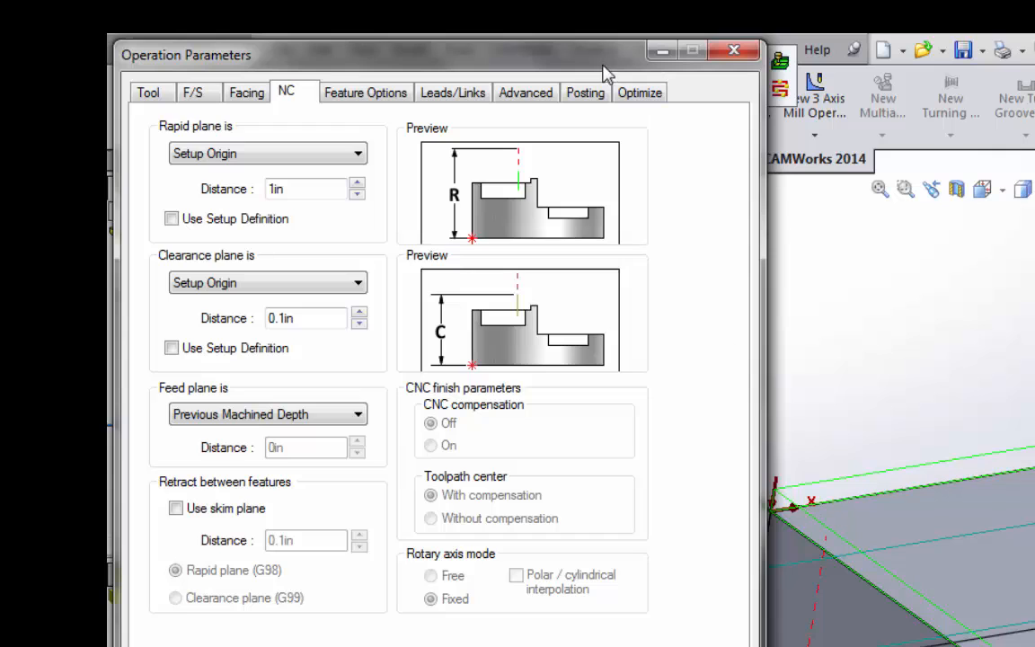
{"action": "left_click_drag", "start_coordinate": [586, 56], "coordinate": [575, 55]}
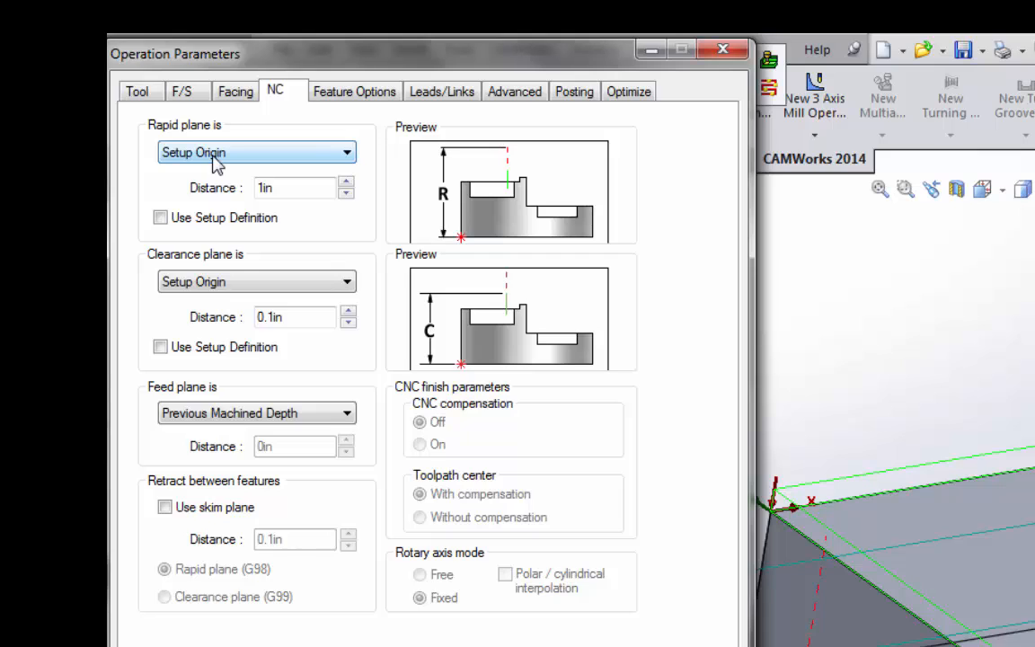
{"action": "left_click", "coordinate": [211, 282]}
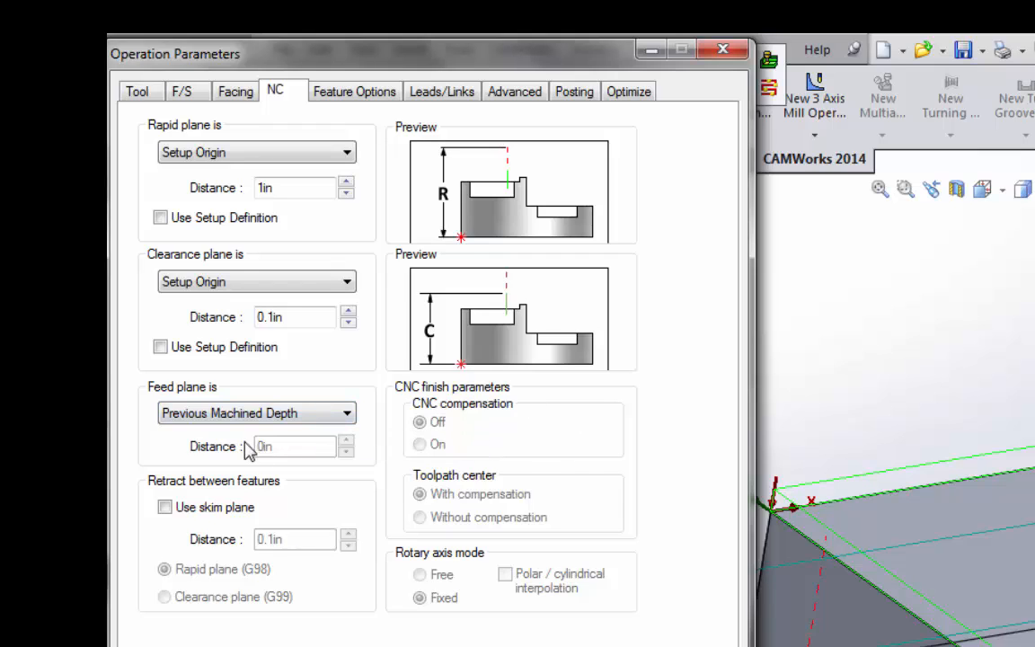
{"action": "left_click", "coordinate": [328, 415]}
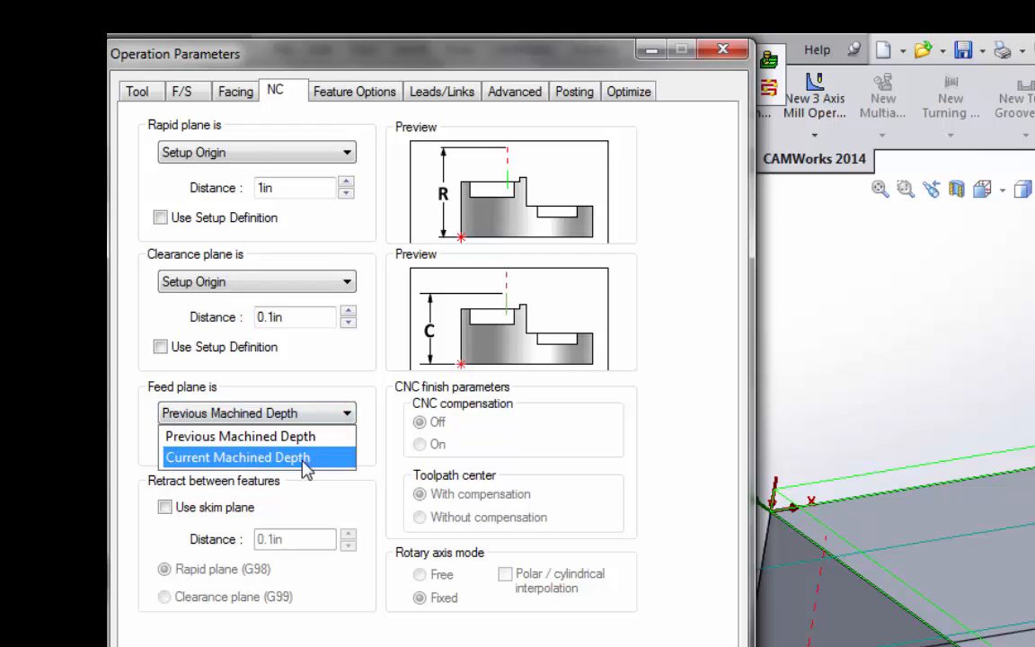
{"action": "left_click", "coordinate": [163, 433]}
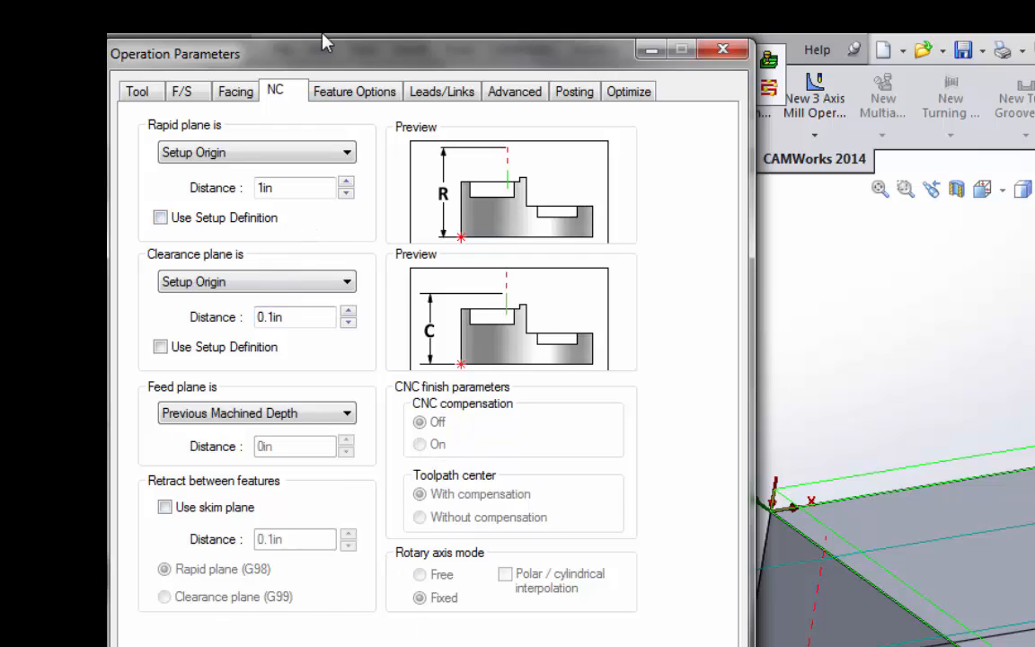
{"action": "left_click", "coordinate": [351, 93]}
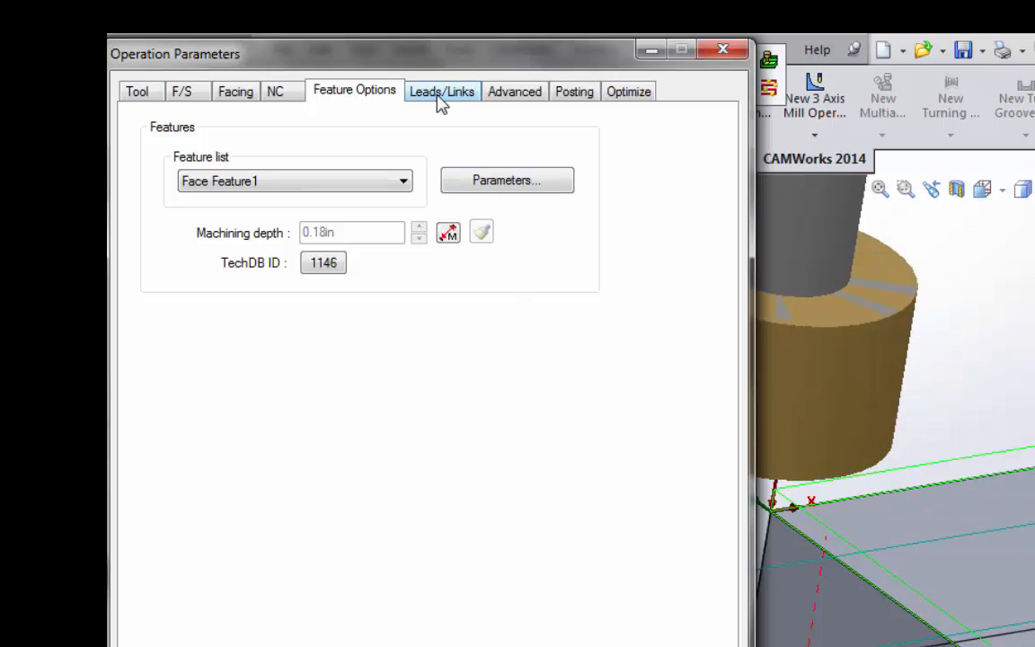
Review the operation's leads and links, advanced, posting and optimization settings, and accept the operation parameters
{"action": "left_click", "coordinate": [440, 101]}
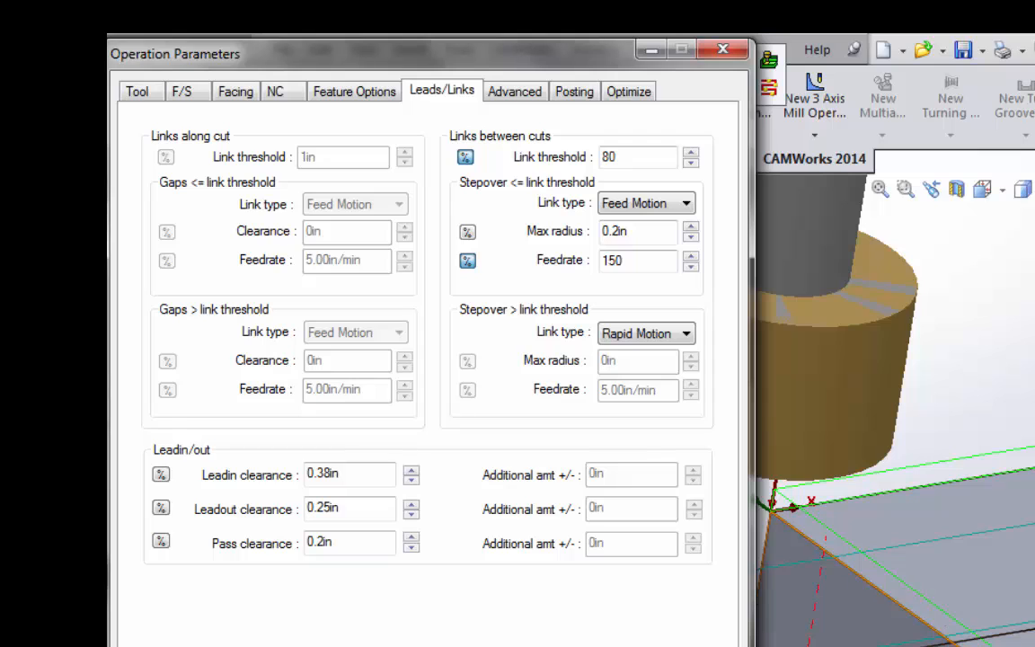
{"action": "left_click", "coordinate": [414, 448]}
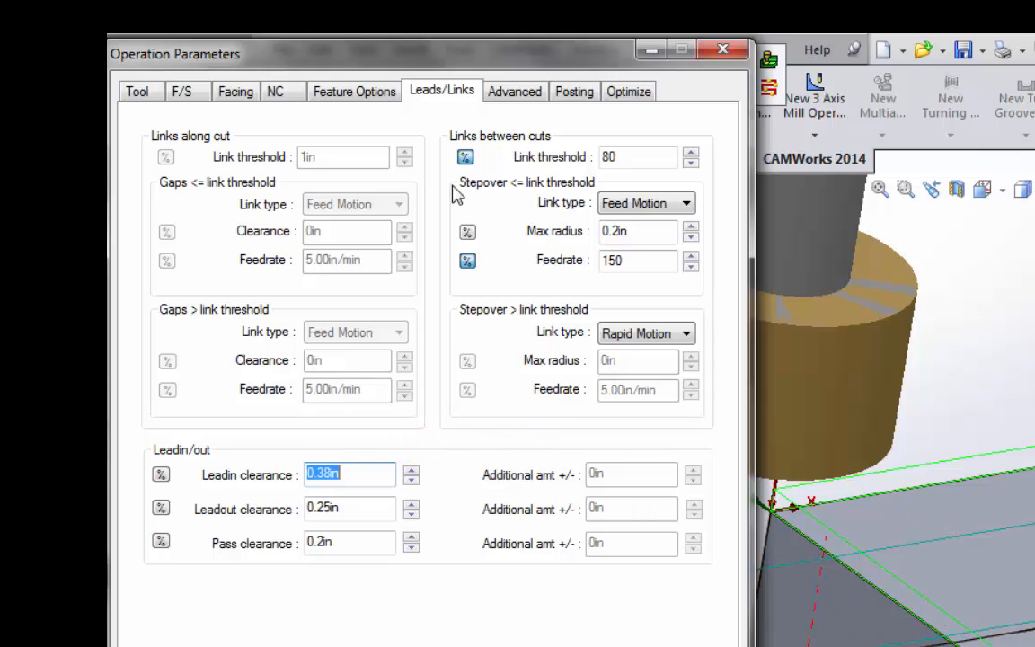
{"action": "left_click", "coordinate": [516, 94]}
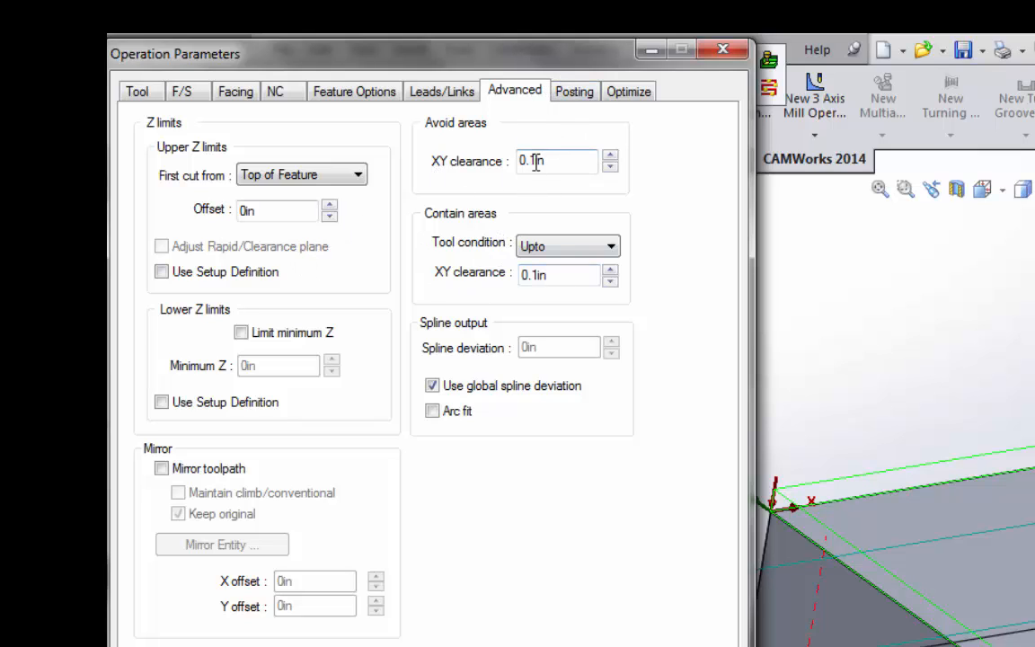
{"action": "left_click", "coordinate": [576, 93]}
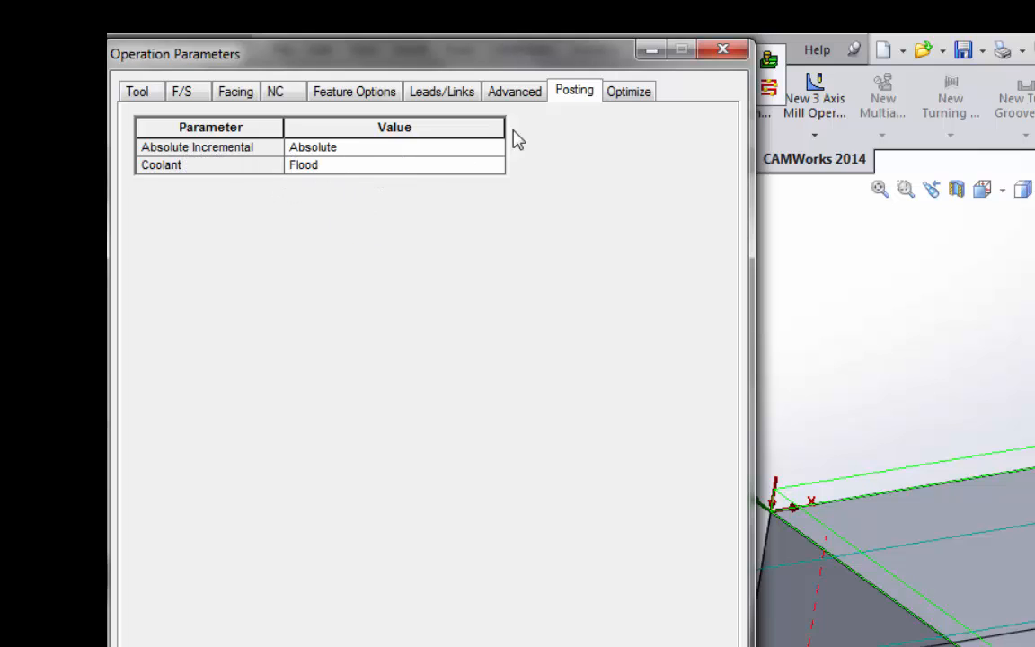
{"action": "left_click", "coordinate": [629, 94]}
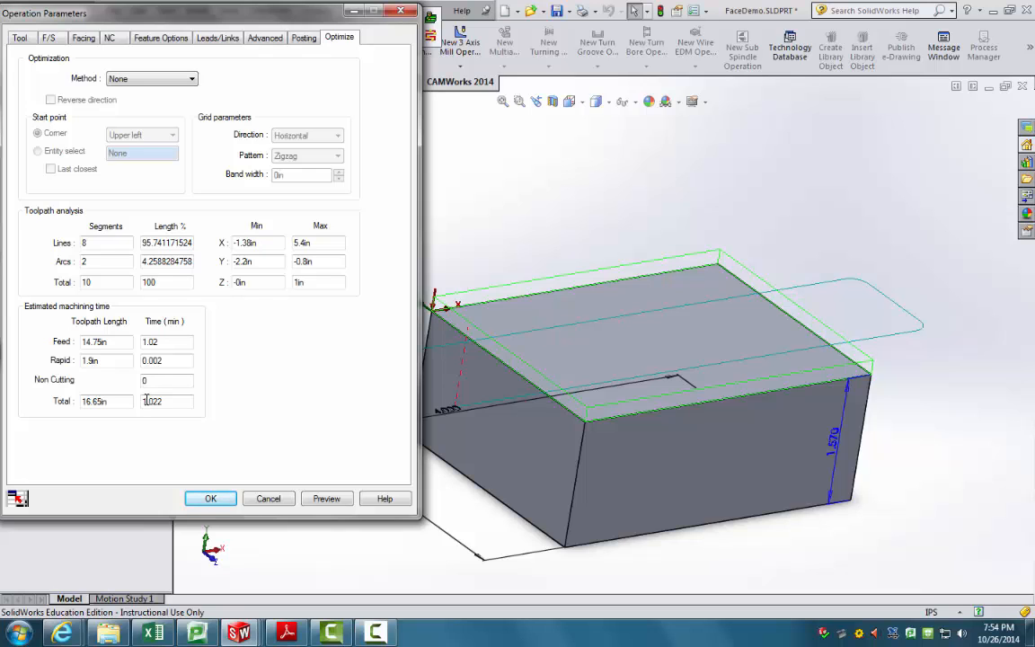
{"action": "left_click", "coordinate": [210, 498]}
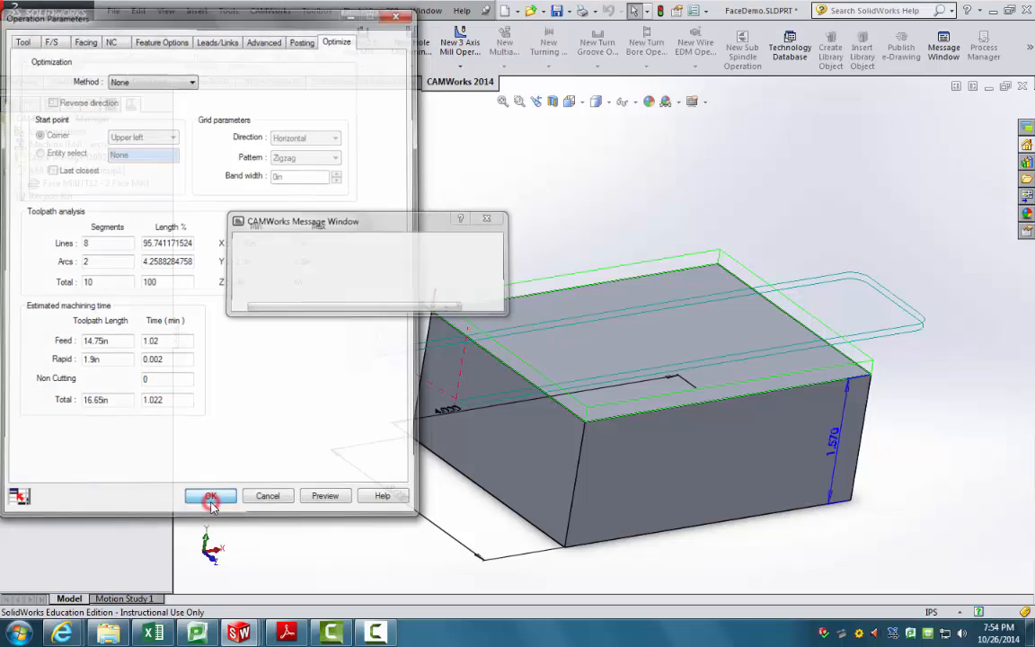
Examine the regenerated facing toolpath's depth passes and rapid moves beside the block
{"action": "middle_click_drag", "start_coordinate": [450, 385], "coordinate": [416, 323]}
{"action": "scroll", "coordinate": [416, 323], "scroll_direction": "down", "scroll_amount": 3}
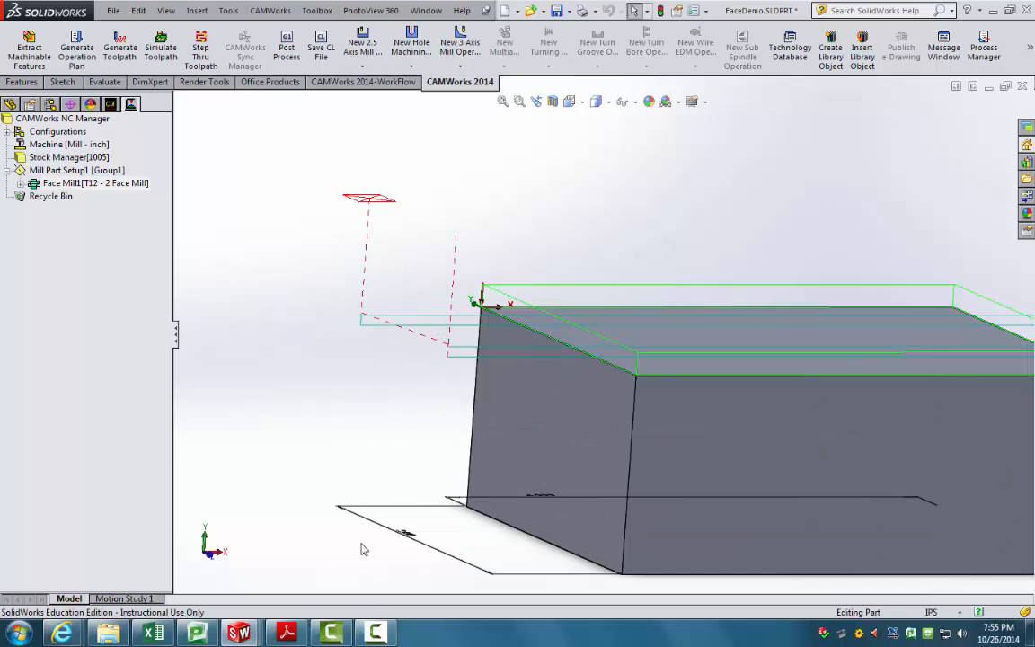
{"action": "middle_click_drag", "start_coordinate": [368, 321], "coordinate": [366, 289]}
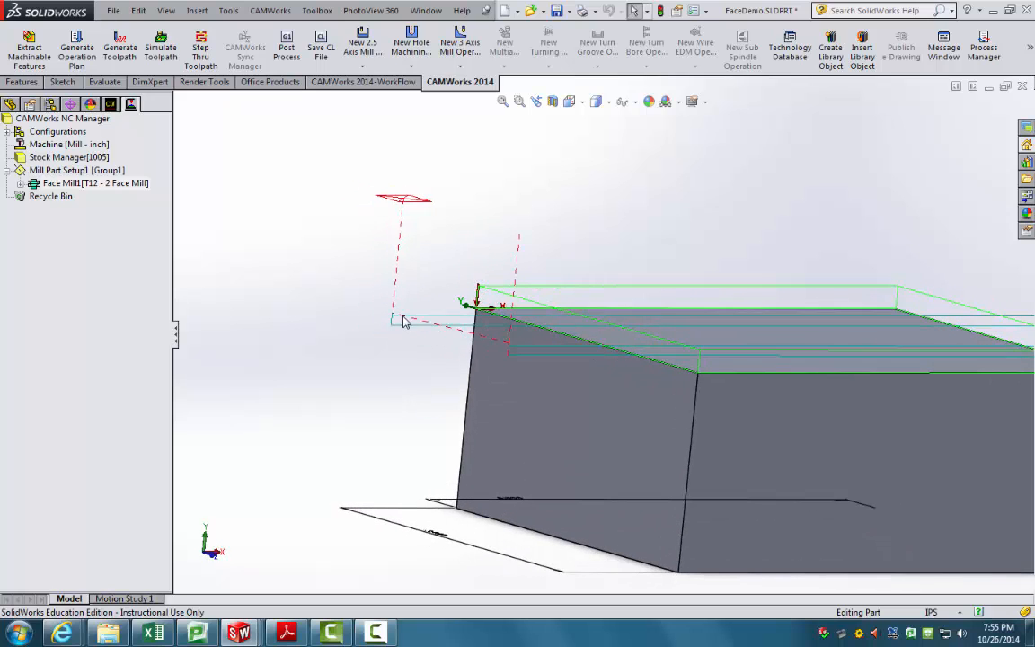
Simulate the face milling toolpath, close the simulation and view the whole block with its toolpath
{"action": "left_click", "coordinate": [159, 55]}
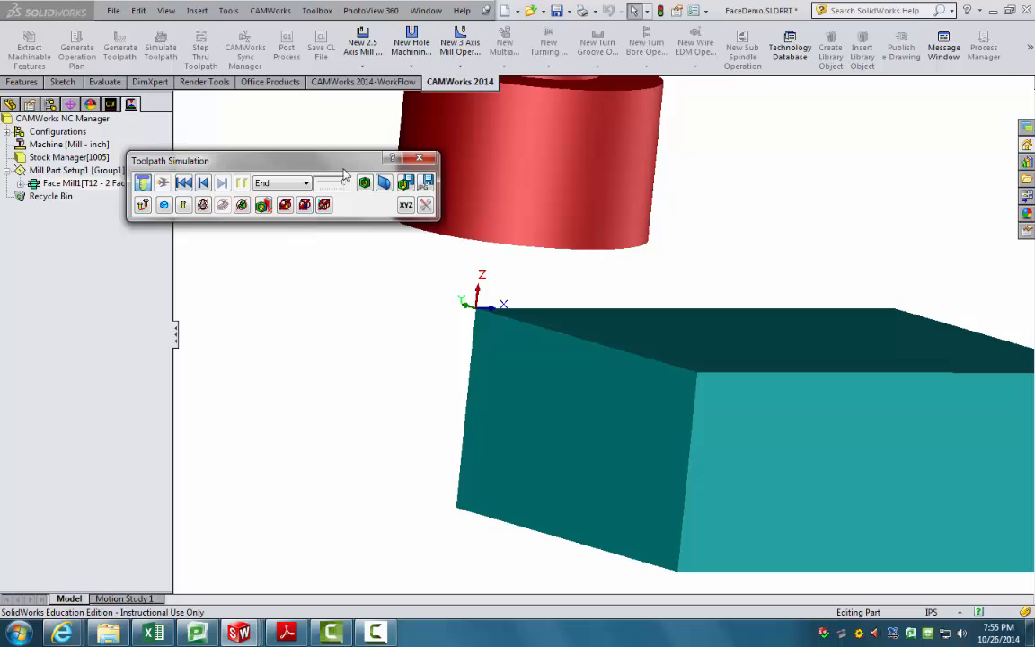
{"action": "left_click", "coordinate": [420, 160]}
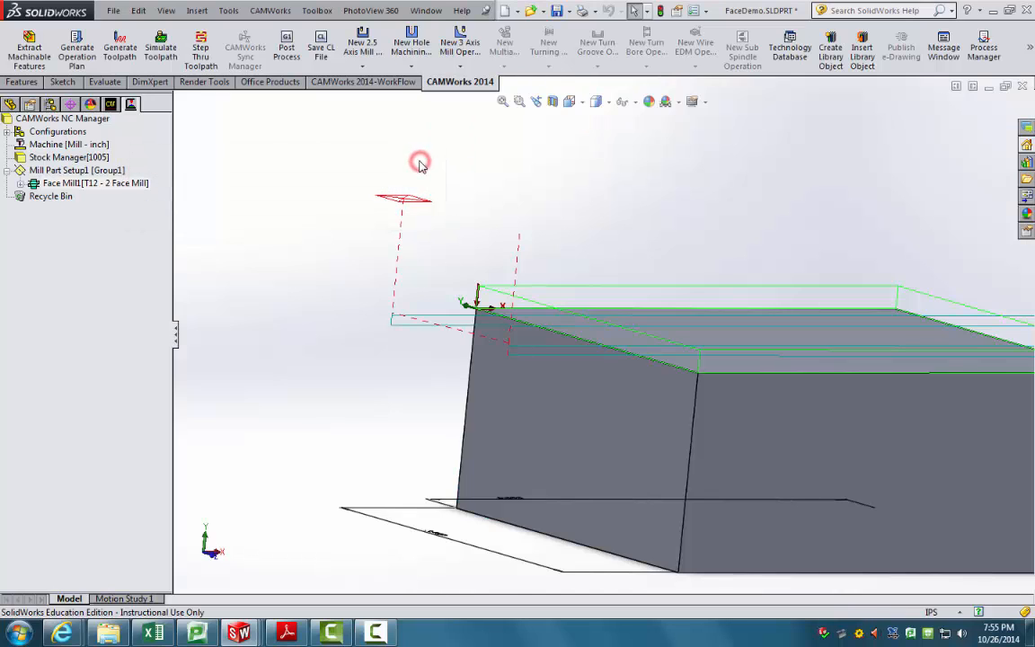
{"action": "middle_click_drag", "start_coordinate": [389, 177], "coordinate": [574, 339]}
{"action": "scroll", "coordinate": [581, 389], "scroll_direction": "up", "scroll_amount": 3}
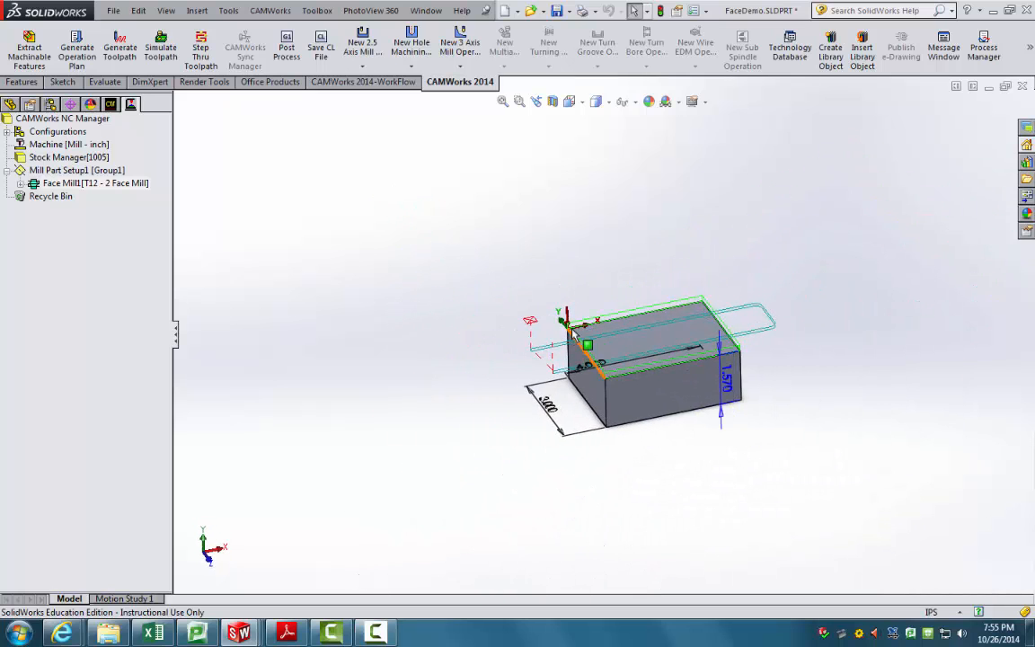
Post process the operation to FaceDemo.txt on the Desktop and generate the complete NC code
{"action": "left_click", "coordinate": [287, 56]}
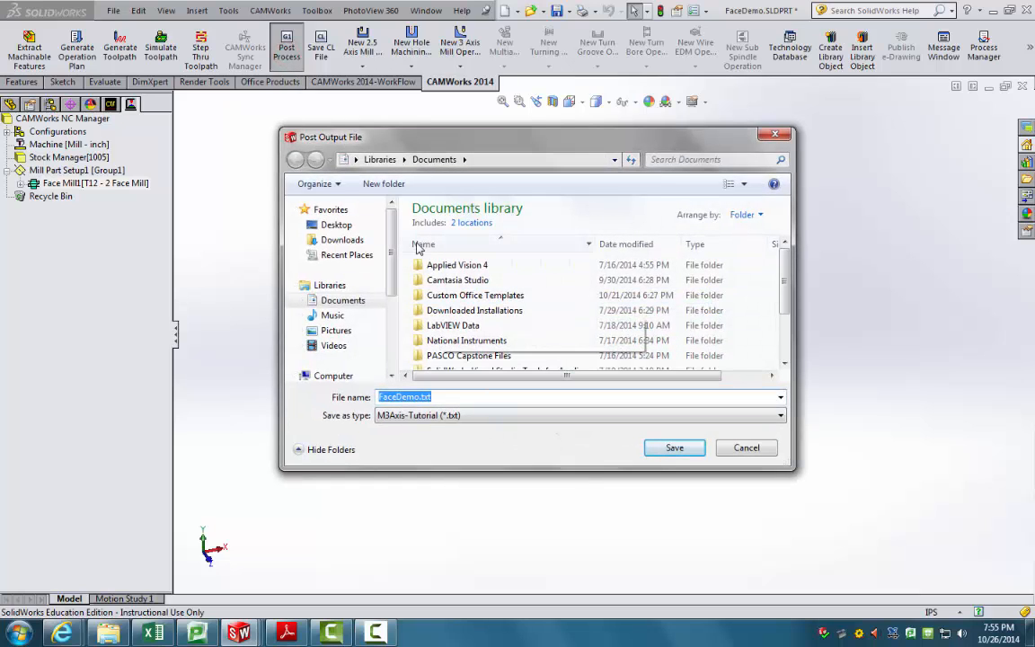
{"action": "left_click", "coordinate": [334, 225]}
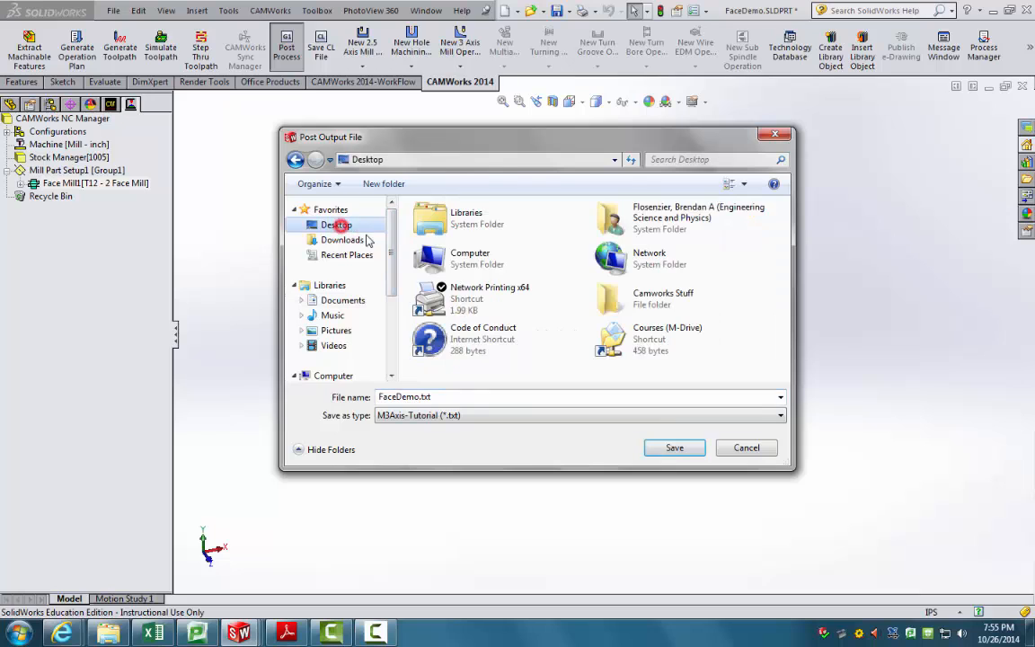
{"action": "left_click", "coordinate": [673, 449]}
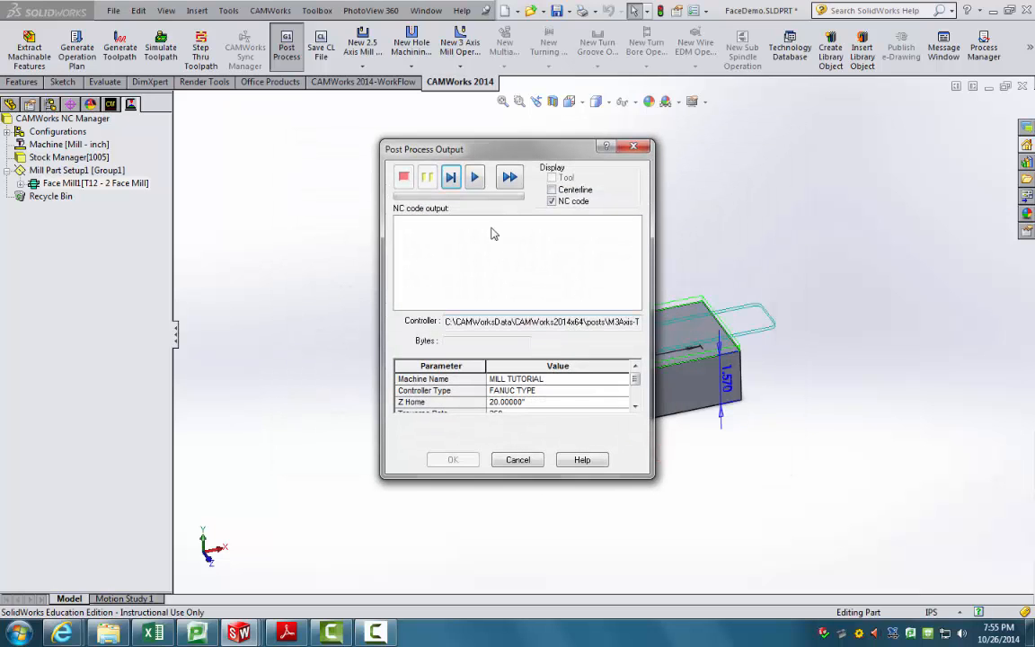
{"action": "left_click", "coordinate": [476, 178]}
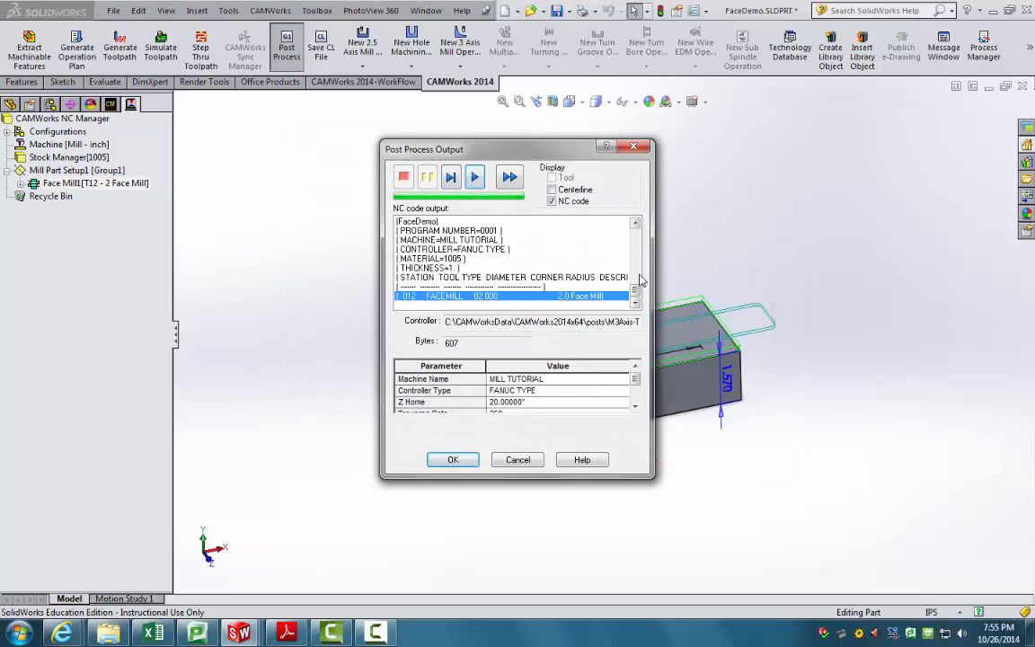
Review the generated NC code from the program's start to its end and accept the post output
{"action": "left_click_drag", "start_coordinate": [635, 290], "coordinate": [635, 228]}
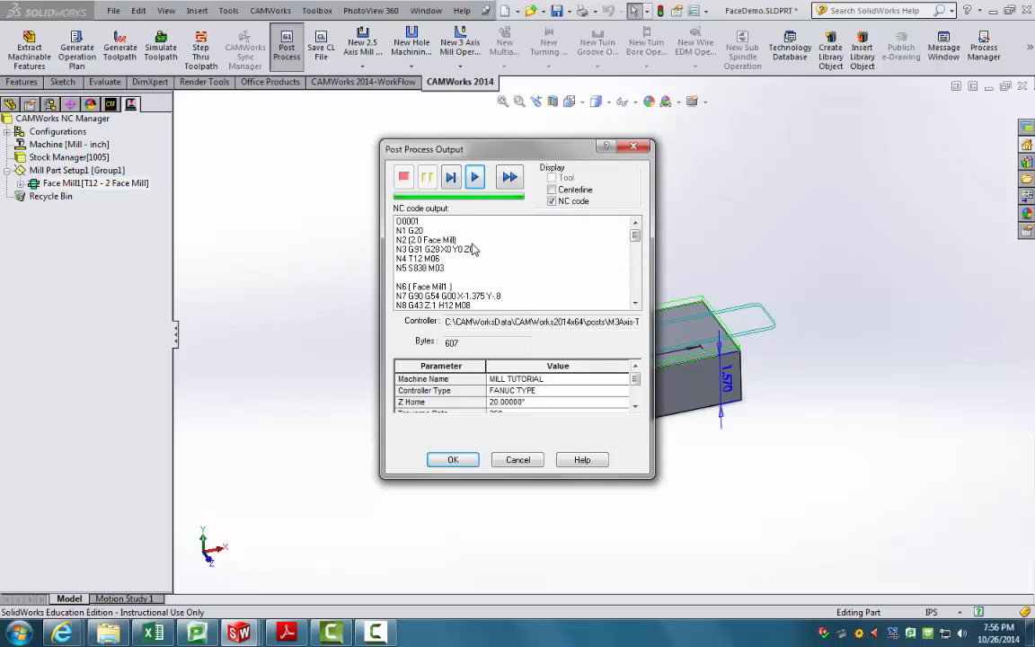
{"action": "left_click", "coordinate": [634, 303]}
{"action": "left_click", "coordinate": [634, 303]}
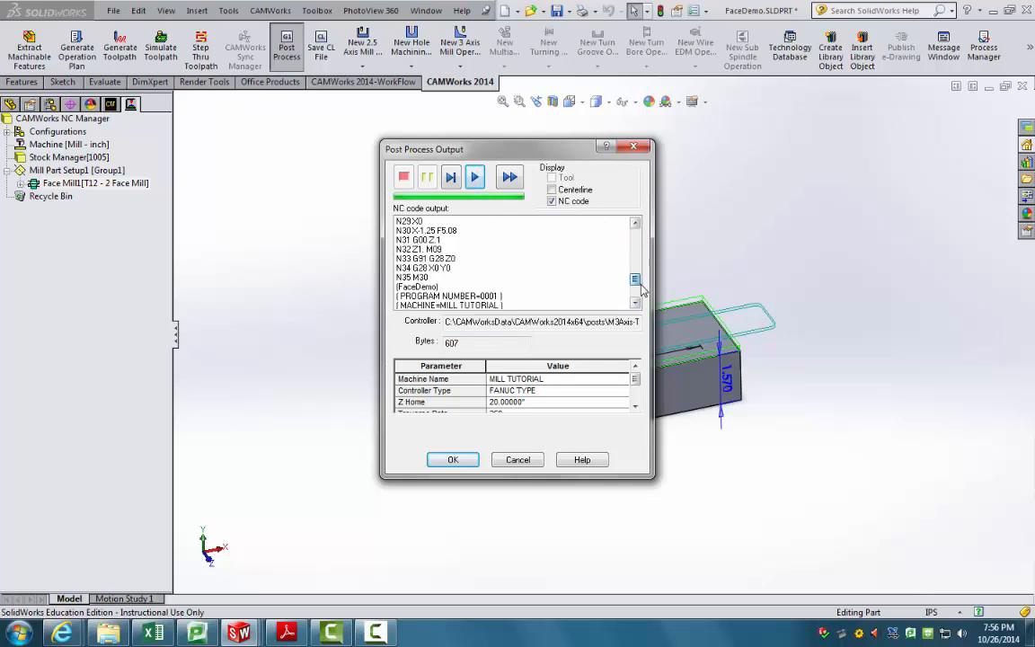
{"action": "left_click", "coordinate": [453, 460]}
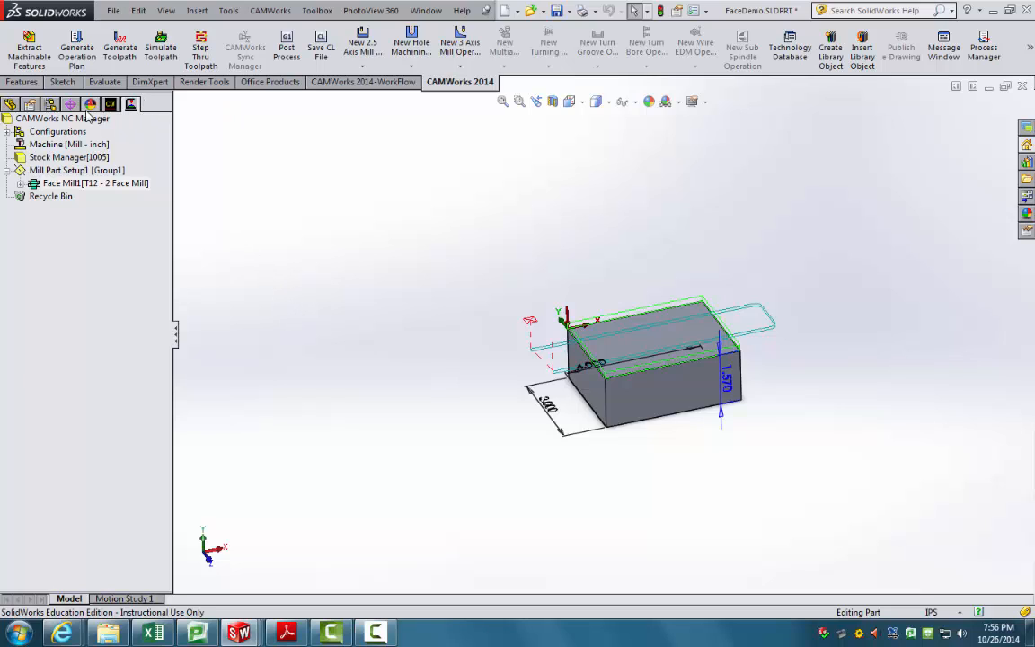
Return to the machinable features, display the stock around the part and compare it with the block's top and sides
{"action": "left_click", "coordinate": [91, 104]}
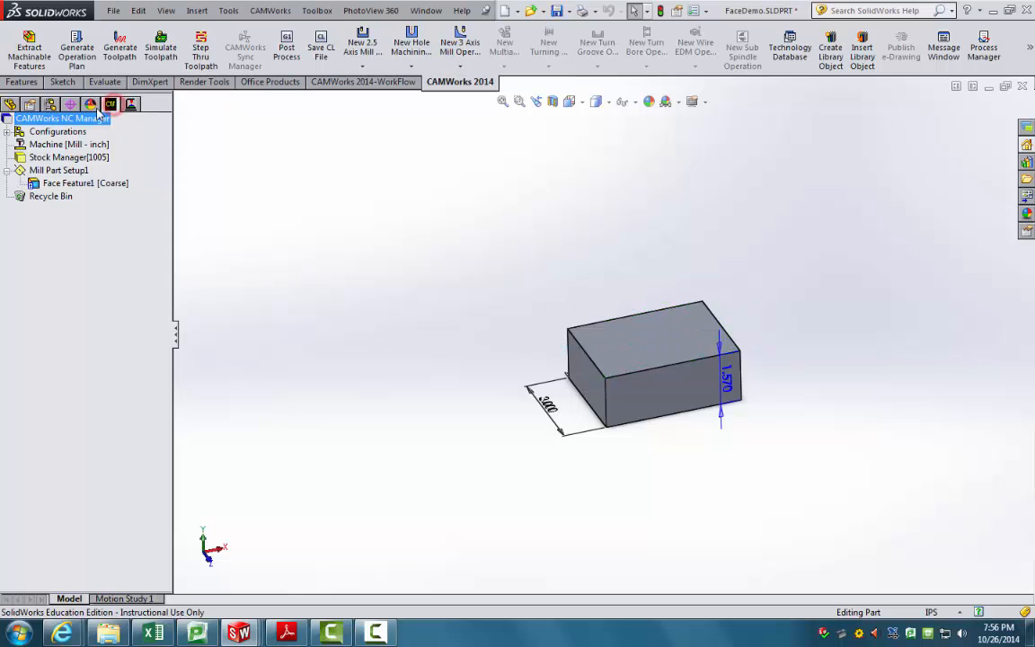
{"action": "left_click", "coordinate": [72, 160]}
{"action": "middle_click_drag", "start_coordinate": [760, 500], "coordinate": [814, 469]}
{"action": "scroll", "coordinate": [757, 341], "scroll_direction": "down", "scroll_amount": 3}
{"action": "middle_click_drag", "start_coordinate": [759, 344], "coordinate": [607, 388]}
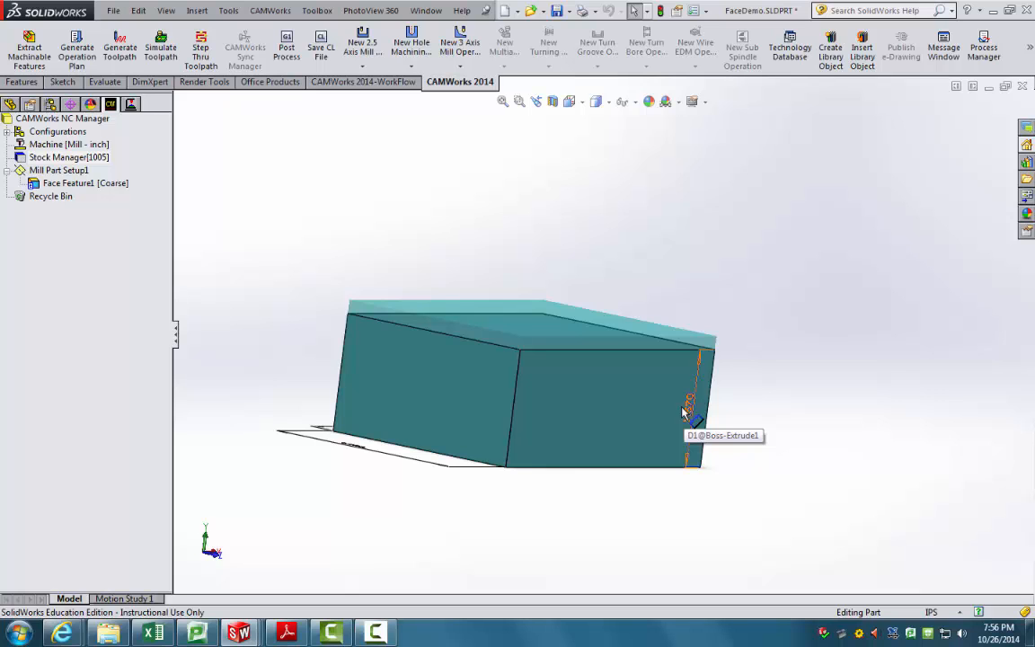
{"action": "mouse_move", "coordinate": [517, 340]}
{"action": "middle_mouse_down"}
{"action": "mouse_move", "coordinate": [329, 543]}
{"action": "mouse_move", "coordinate": [377, 331]}
{"action": "middle_mouse_up"}
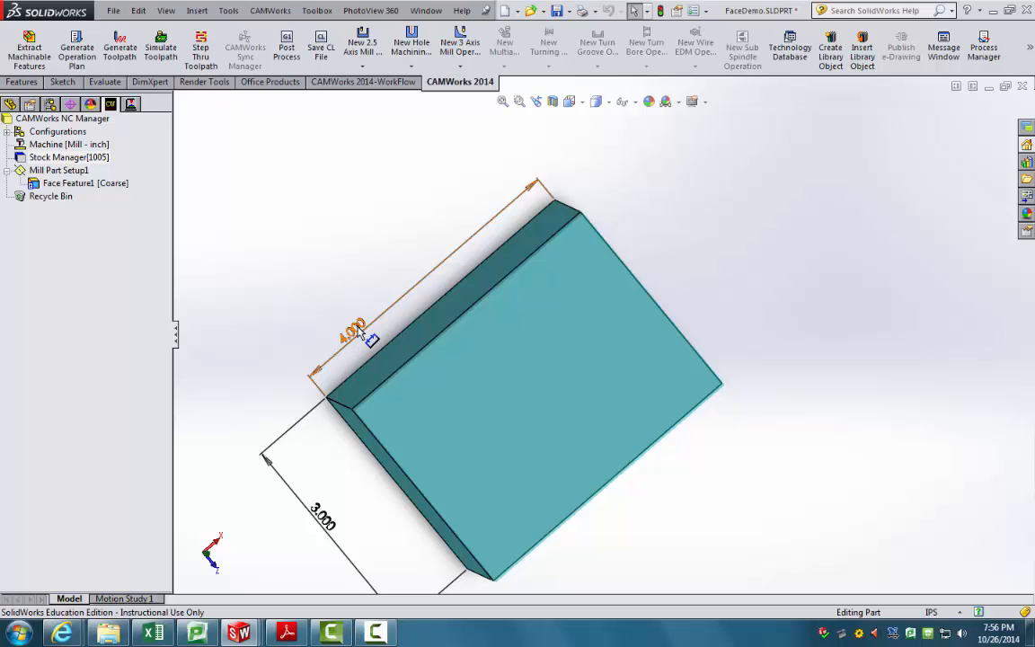
{"action": "middle_click_drag", "start_coordinate": [340, 303], "coordinate": [375, 214]}
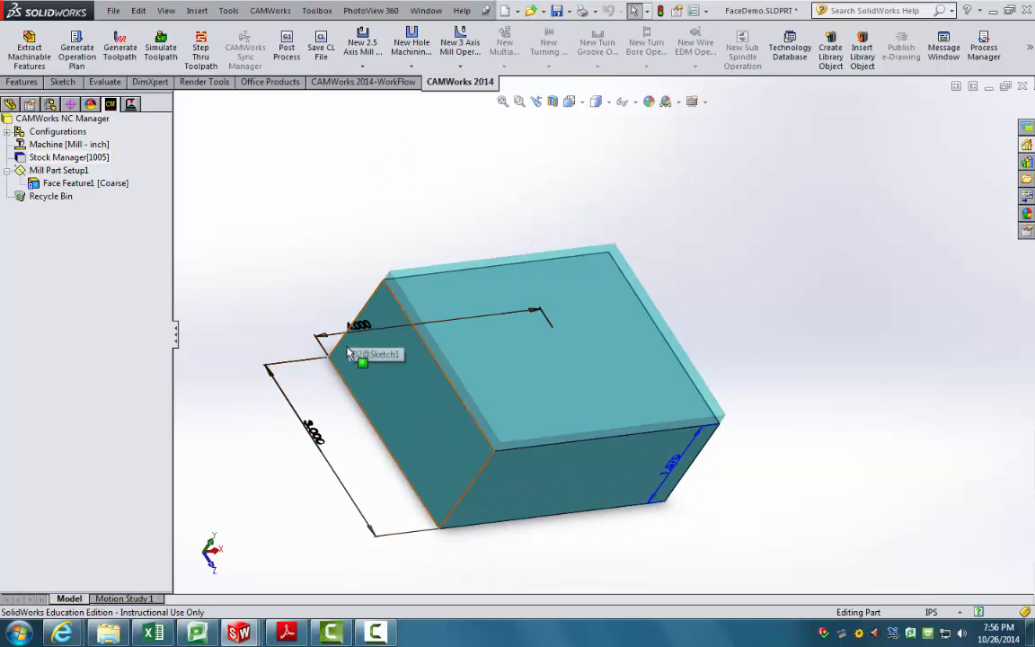
{"action": "mouse_move", "coordinate": [351, 350]}
{"action": "middle_mouse_down"}
{"action": "mouse_move", "coordinate": [342, 361]}
{"action": "mouse_move", "coordinate": [388, 351]}
{"action": "middle_mouse_up"}
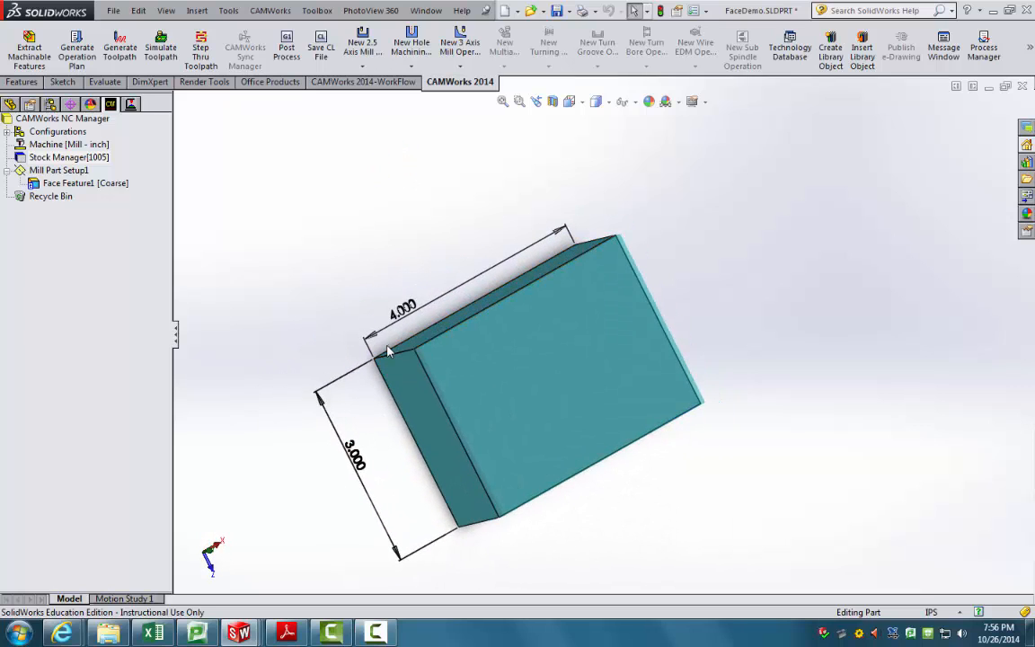
Examine the block's corner between the 4.000 and 3.000 sides, where the setup origin and stock edges meet
{"action": "scroll", "coordinate": [386, 354], "scroll_direction": "down", "scroll_amount": 4}
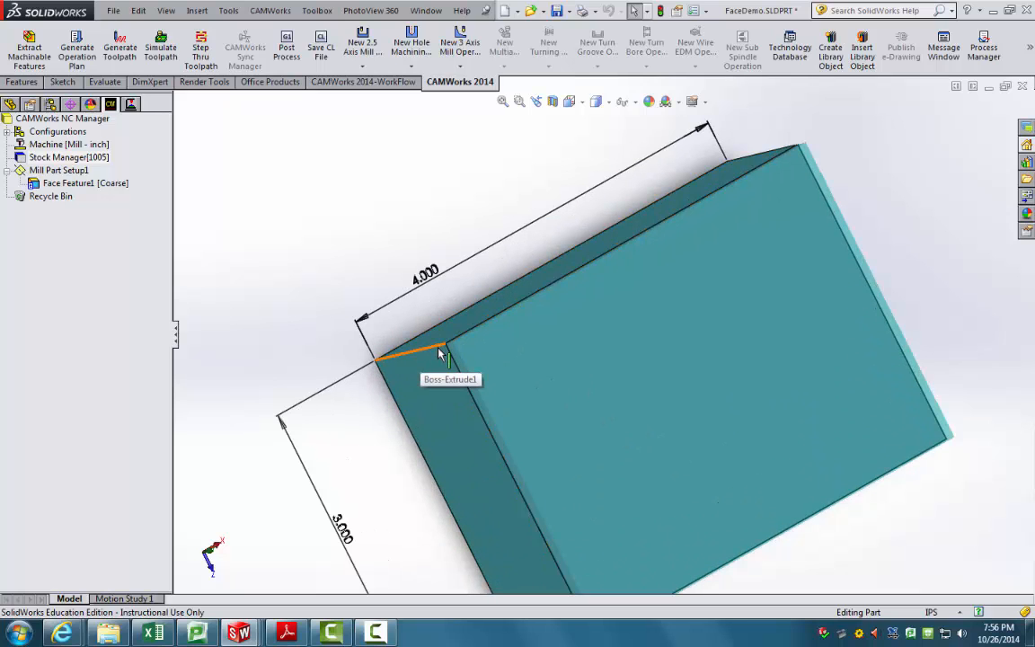
{"action": "scroll", "coordinate": [440, 355], "scroll_direction": "down", "scroll_amount": 3}
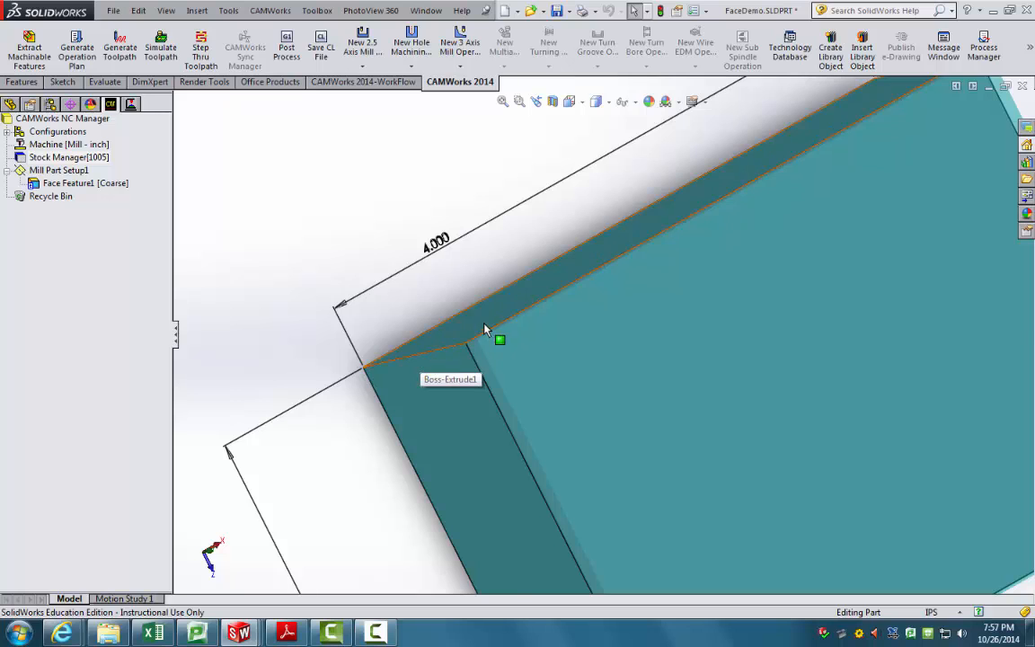
{"action": "scroll", "coordinate": [449, 369], "scroll_direction": "up", "scroll_amount": 2}
{"action": "scroll", "coordinate": [422, 351], "scroll_direction": "up", "scroll_amount": 5}
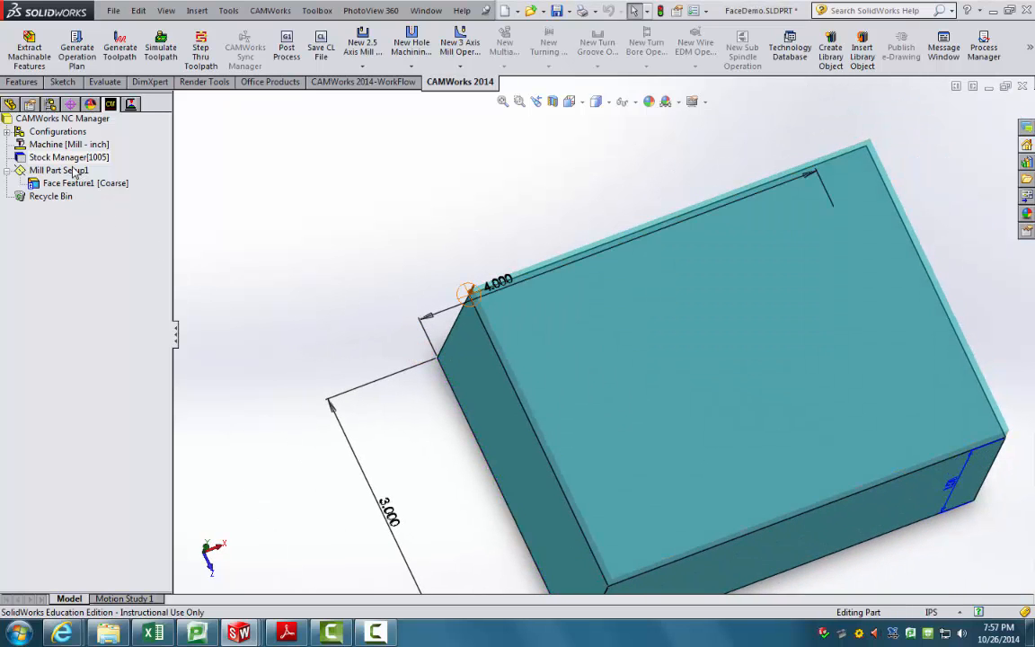
{"action": "middle_click_drag", "start_coordinate": [476, 389], "coordinate": [497, 310]}
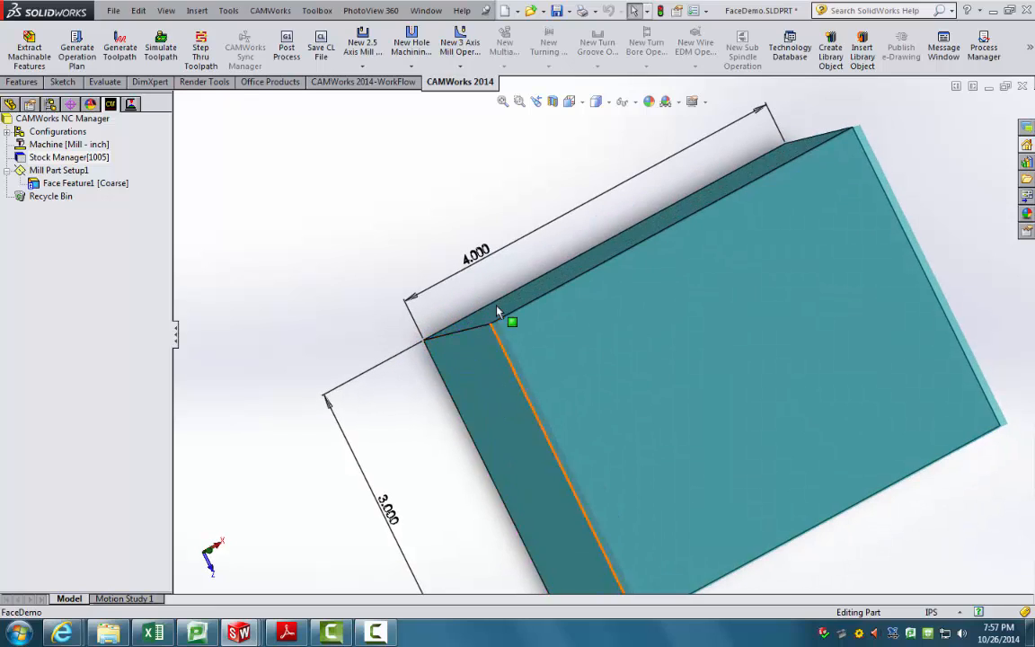
{"action": "middle_click_drag", "start_coordinate": [589, 413], "coordinate": [557, 305]}
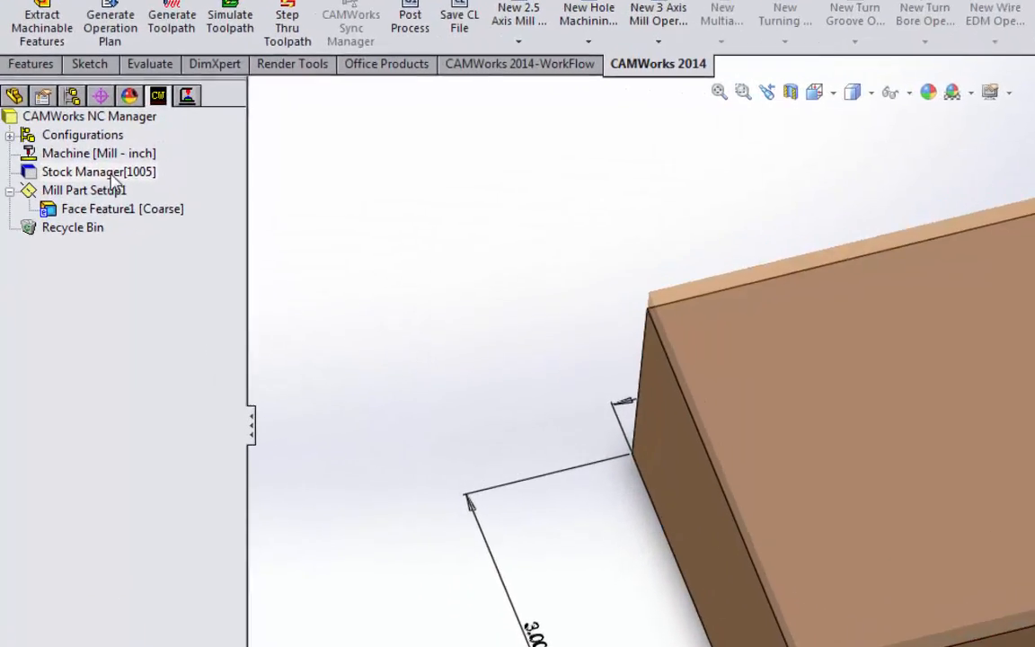
Set the stock's bounding box offsets to 0.1 in for X+, X-, Z+ and Z-, and accept the stock
{"action": "double_click", "coordinate": [76, 158]}
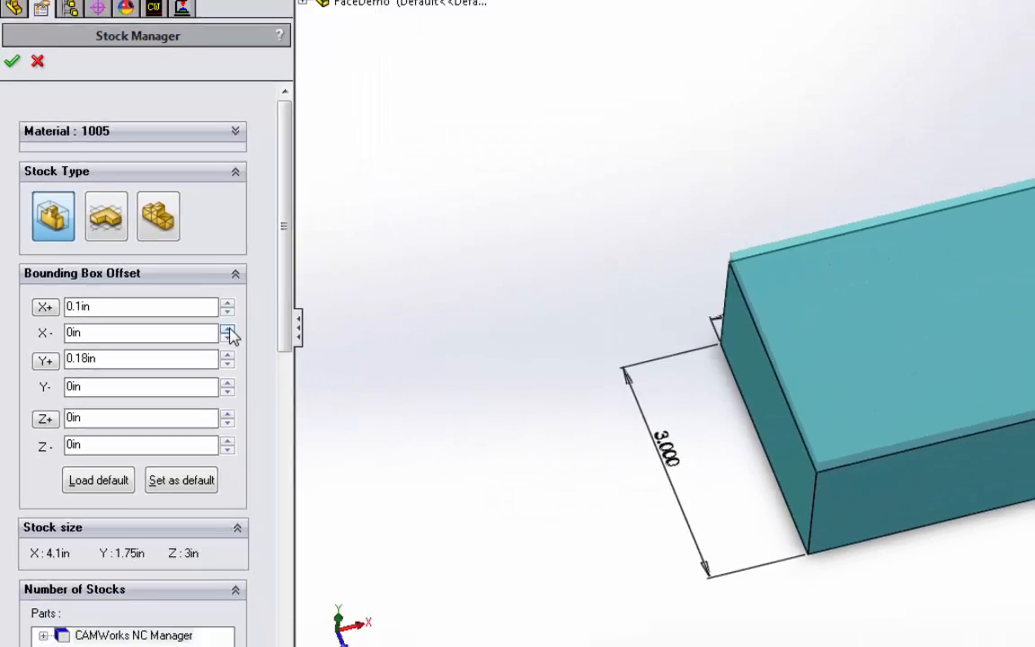
{"action": "left_click", "coordinate": [227, 329]}
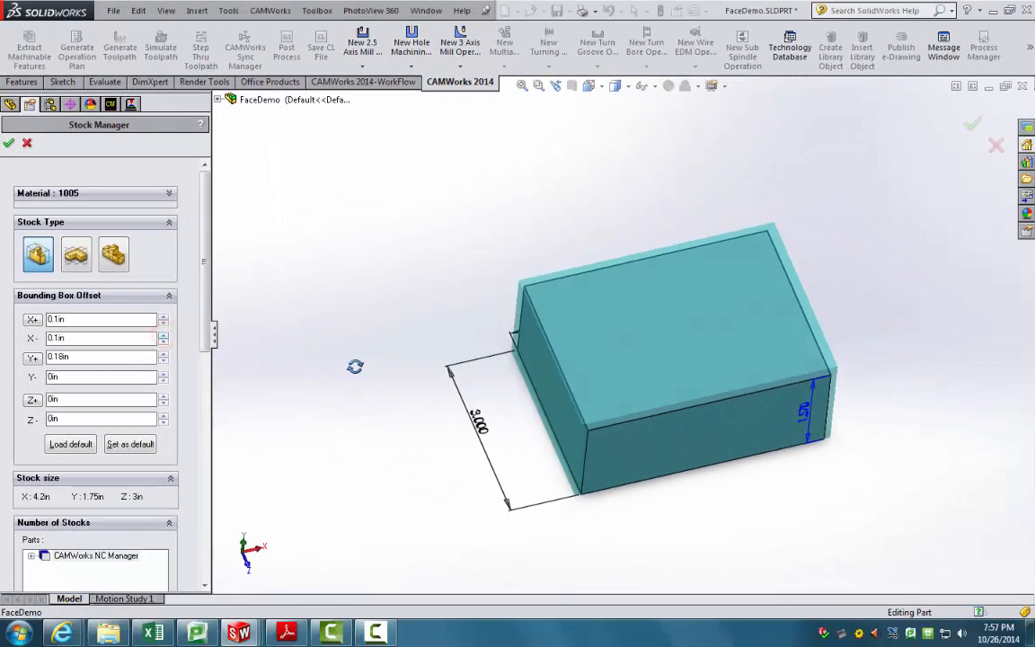
{"action": "middle_click_drag", "start_coordinate": [490, 370], "coordinate": [459, 222]}
{"action": "middle_click_drag", "start_coordinate": [330, 258], "coordinate": [367, 383]}
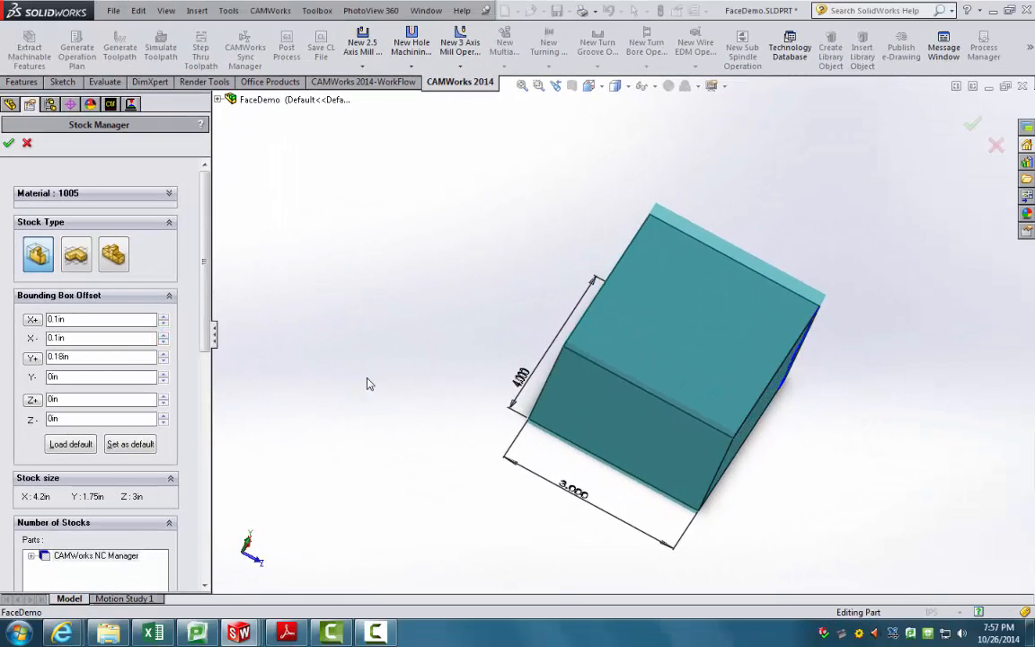
{"action": "left_click", "coordinate": [165, 397]}
{"action": "left_click", "coordinate": [164, 414]}
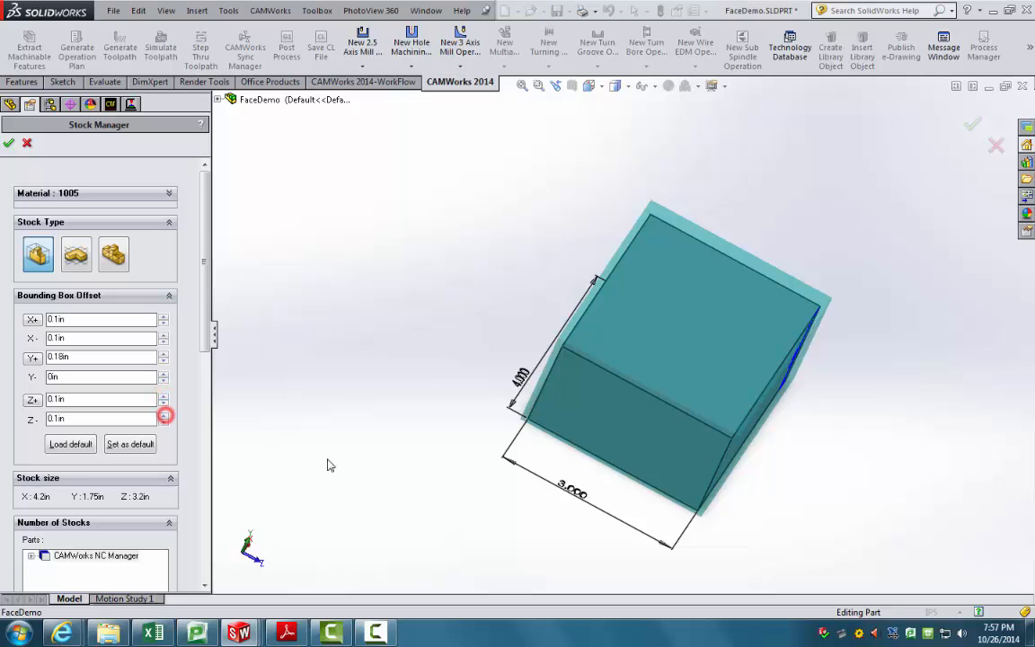
{"action": "middle_click_drag", "start_coordinate": [328, 462], "coordinate": [229, 492]}
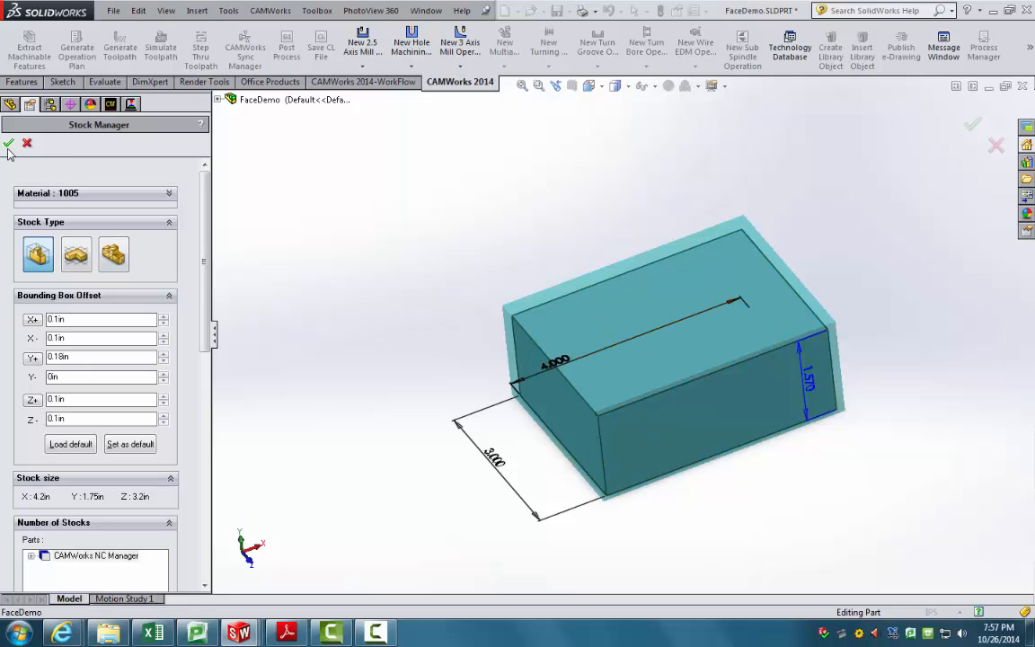
{"action": "left_click", "coordinate": [8, 144]}
{"action": "middle_click_drag", "start_coordinate": [427, 363], "coordinate": [531, 308]}
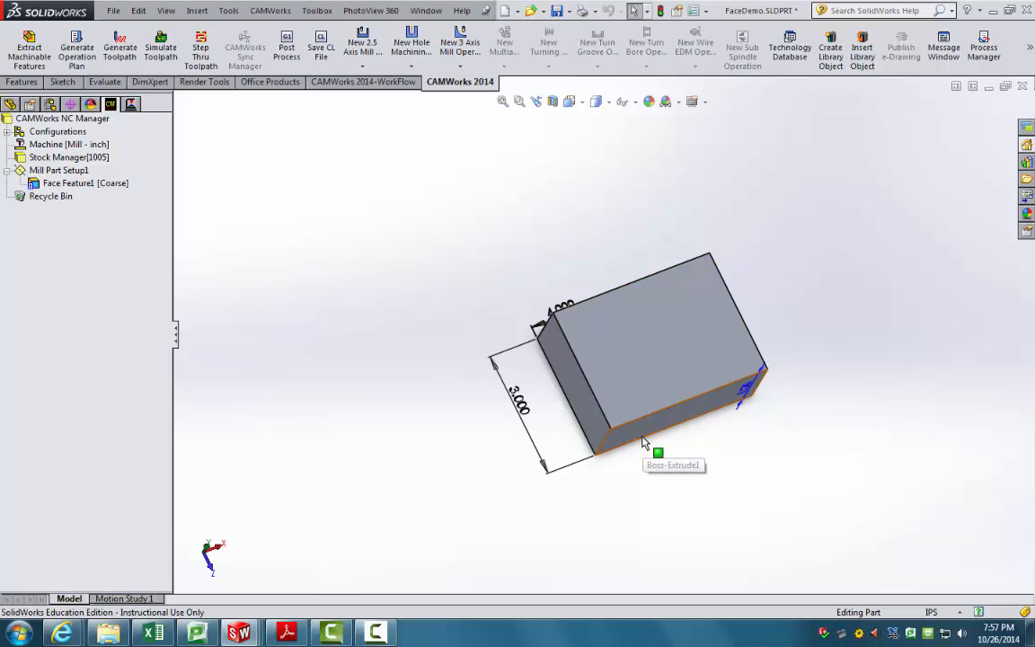
{"action": "middle_click_drag", "start_coordinate": [643, 436], "coordinate": [626, 397]}
{"action": "scroll", "coordinate": [732, 408], "scroll_direction": "down", "scroll_amount": 3}
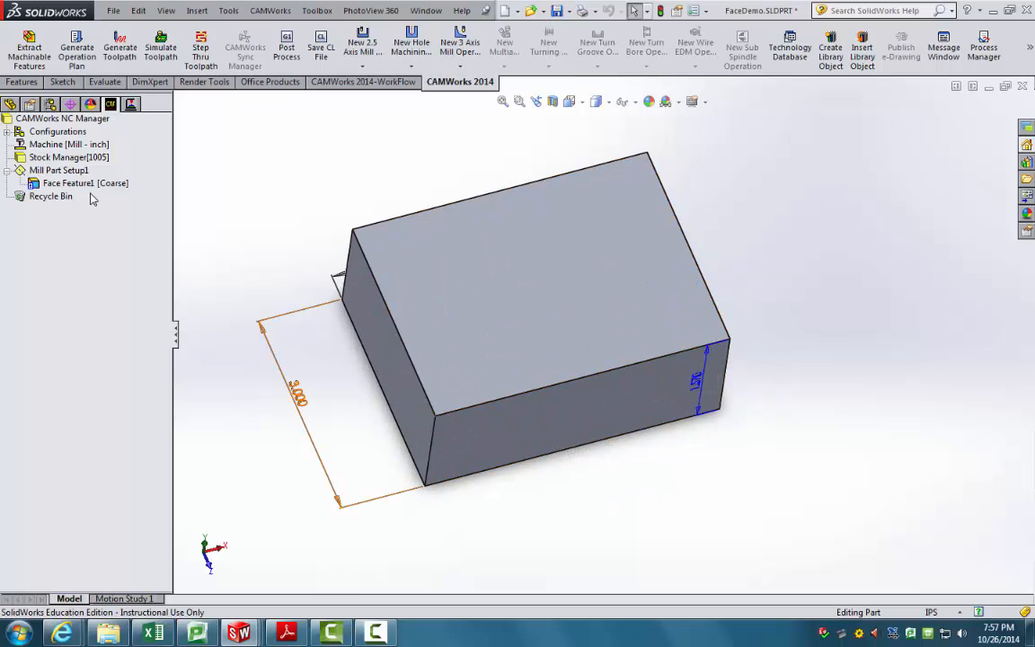
Add a part perimeter feature to Mill Part Setup1 as a boss with the Fine strategy
{"action": "left_click", "coordinate": [30, 61]}
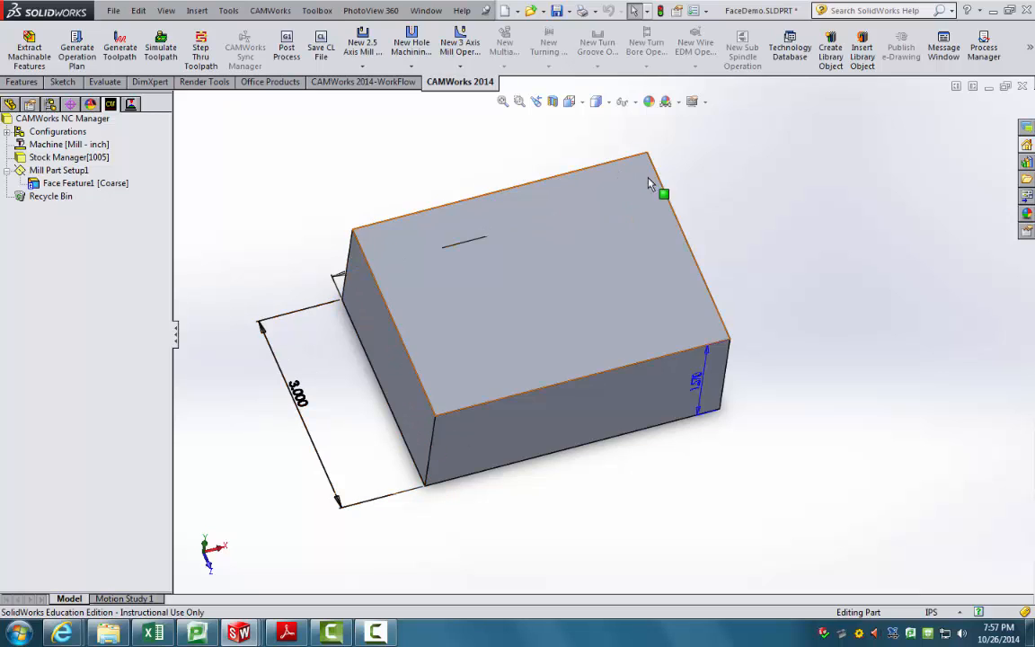
{"action": "right_click", "coordinate": [79, 170]}
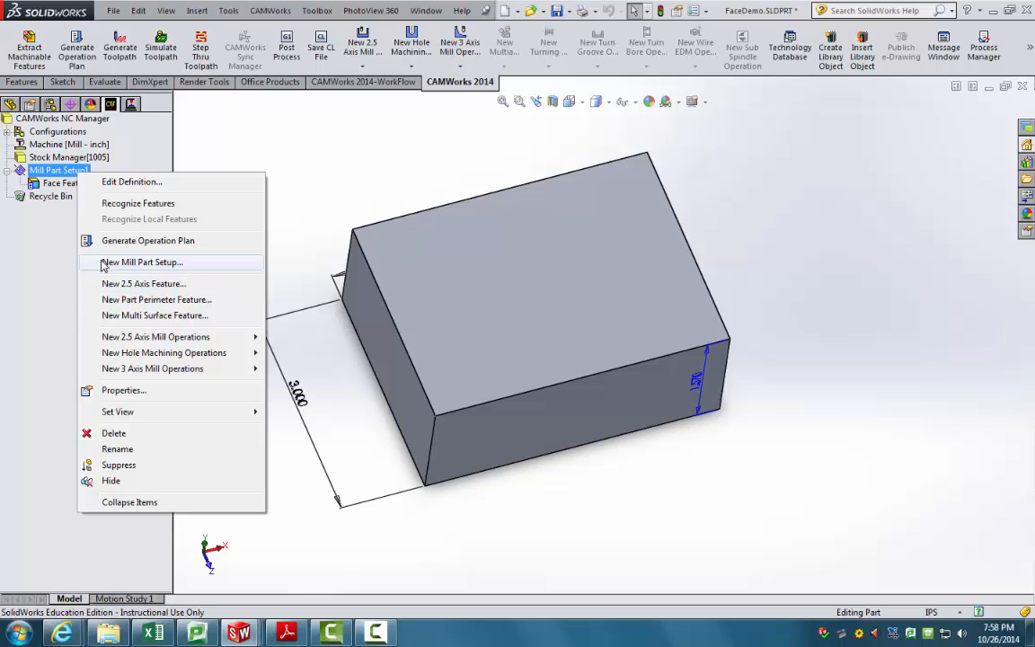
{"action": "left_click", "coordinate": [135, 300]}
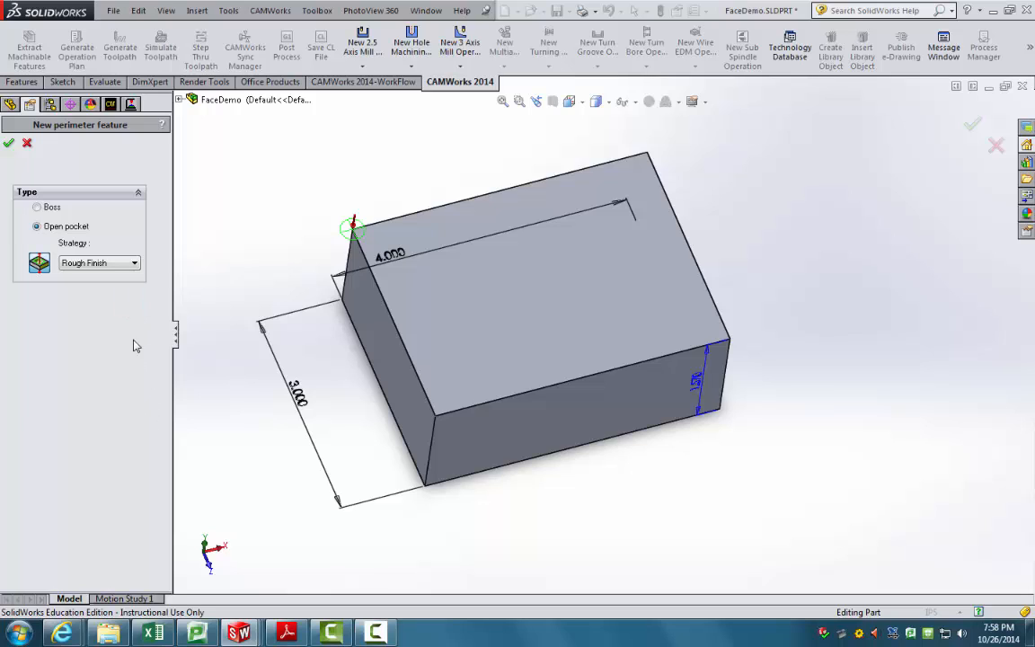
{"action": "left_click", "coordinate": [36, 207]}
{"action": "left_click", "coordinate": [38, 226]}
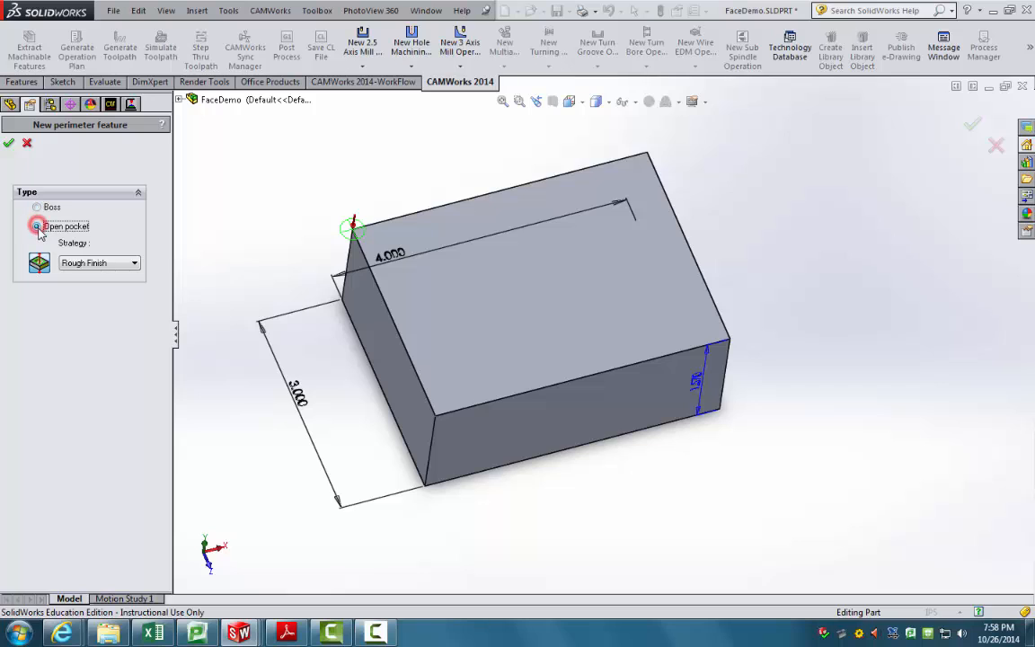
{"action": "left_click", "coordinate": [37, 208]}
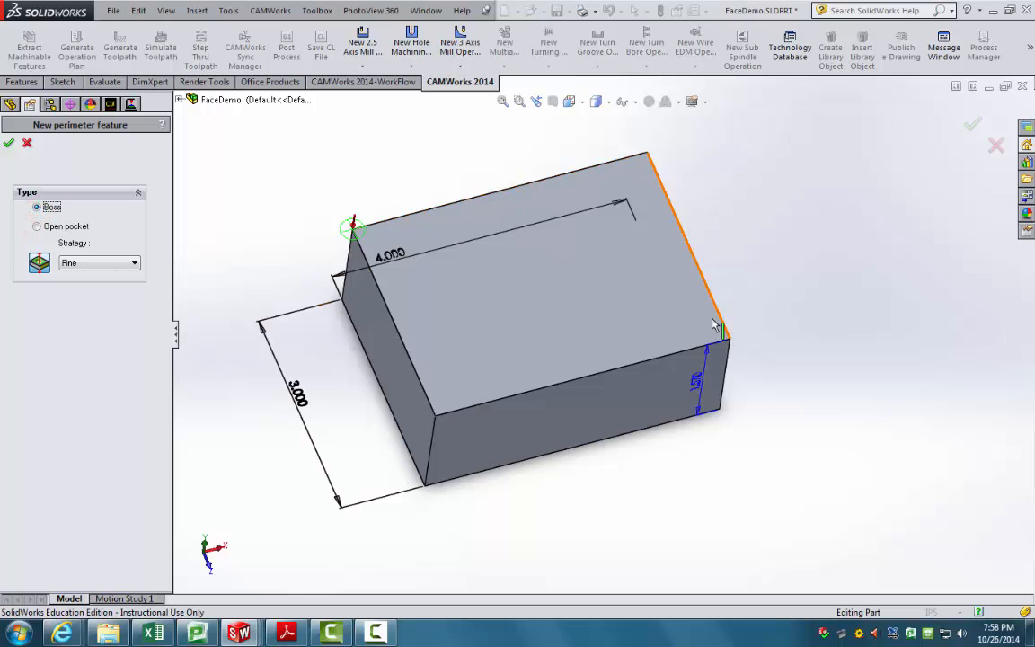
{"action": "left_click", "coordinate": [38, 226]}
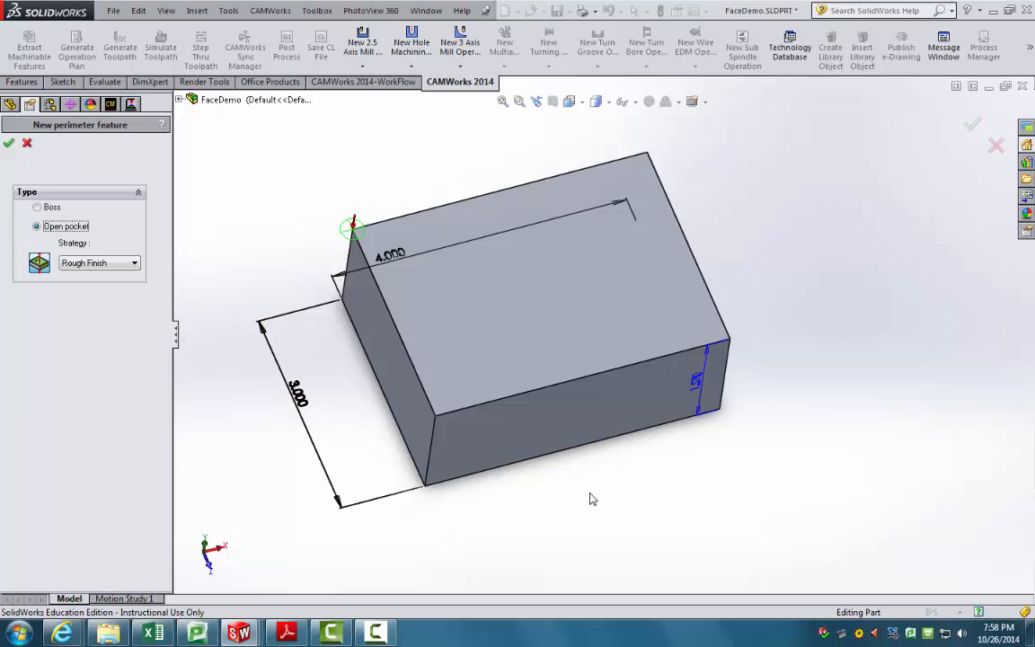
{"action": "left_click", "coordinate": [37, 207]}
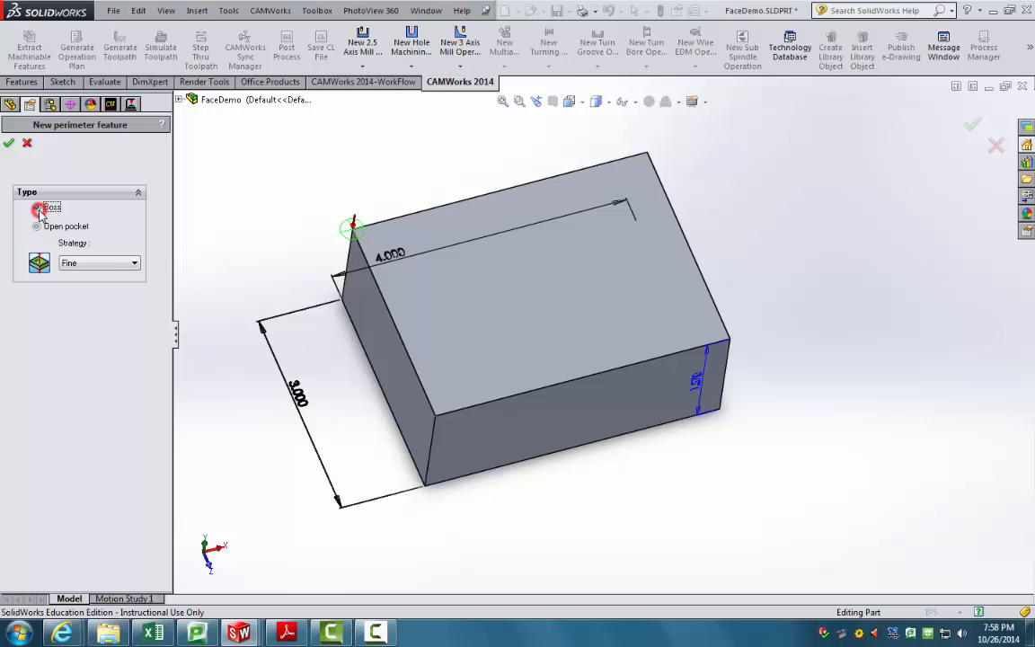
{"action": "left_click", "coordinate": [130, 267]}
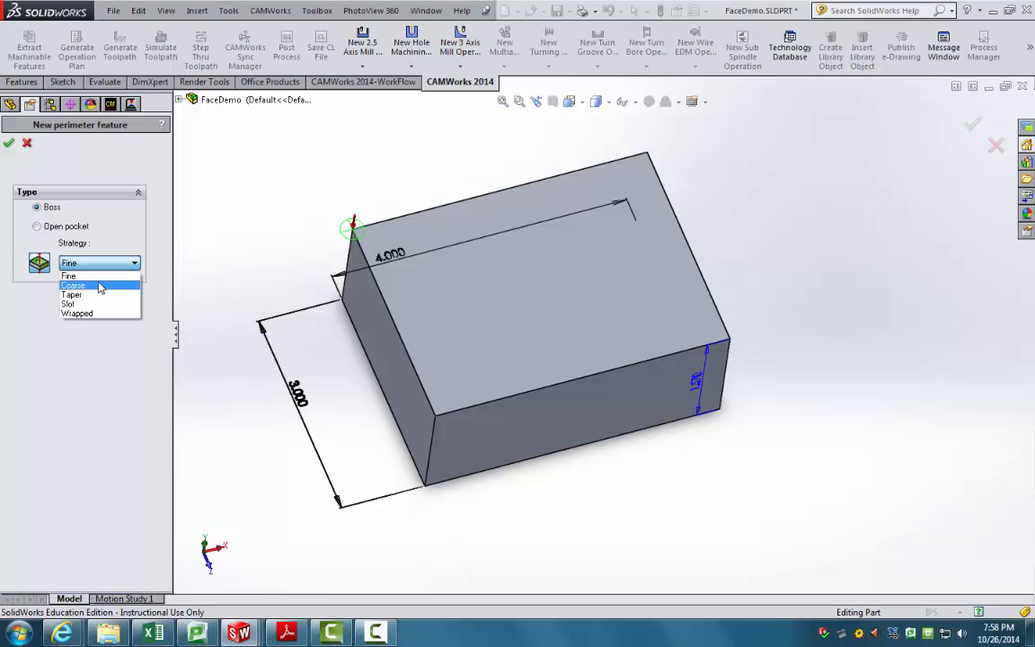
{"action": "left_click", "coordinate": [97, 274]}
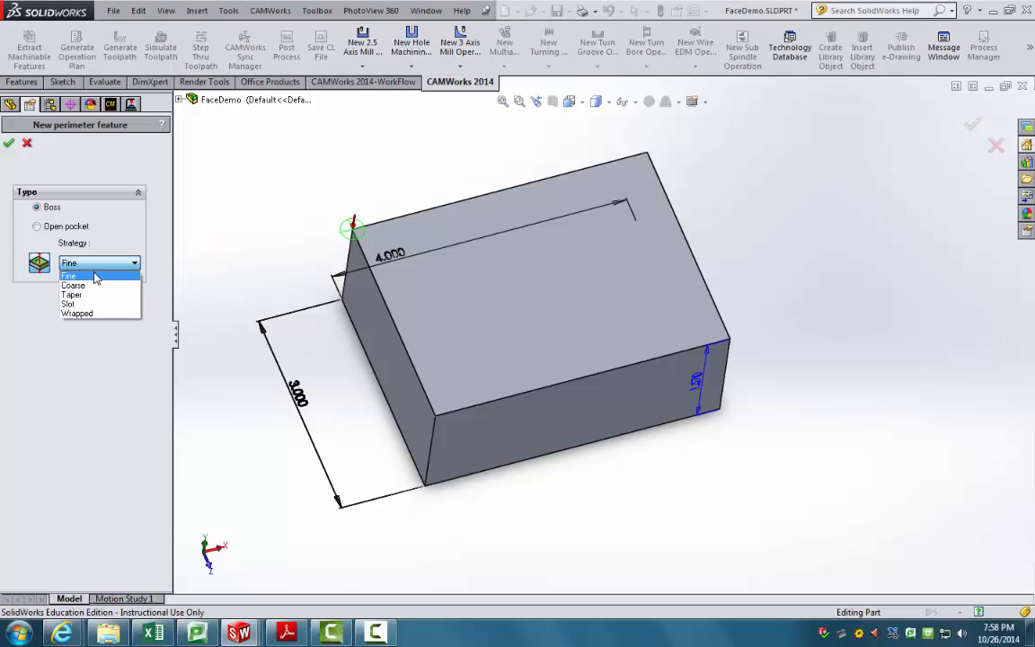
{"action": "left_click", "coordinate": [9, 145]}
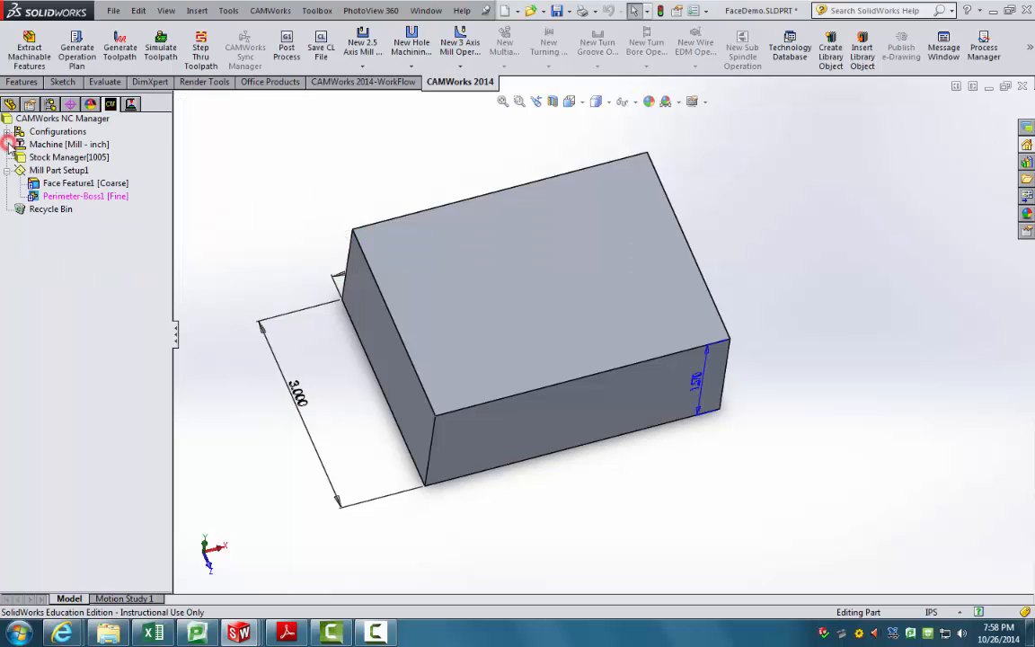
Check the new perimeter boss on the block and update the operation plan to create its missing operation
{"action": "left_click", "coordinate": [73, 198]}
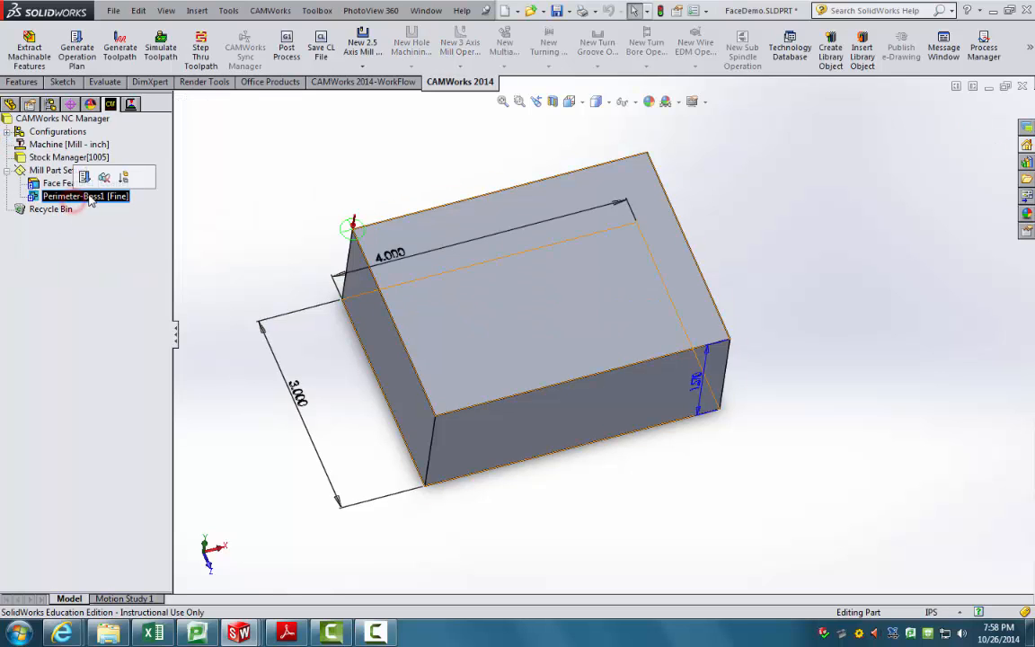
{"action": "left_click", "coordinate": [219, 210]}
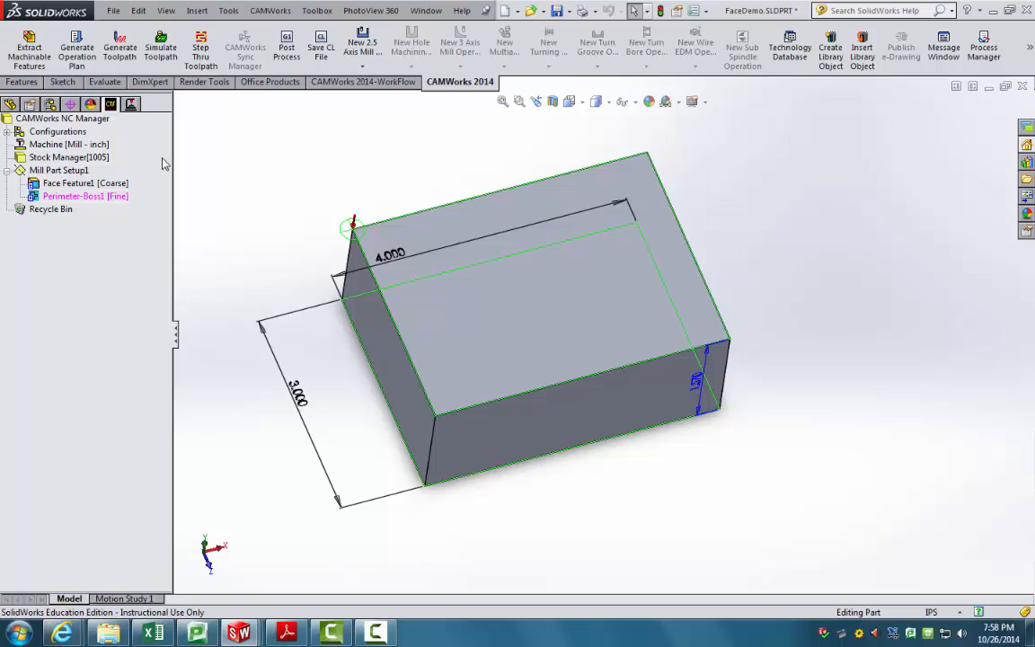
{"action": "left_click", "coordinate": [131, 105]}
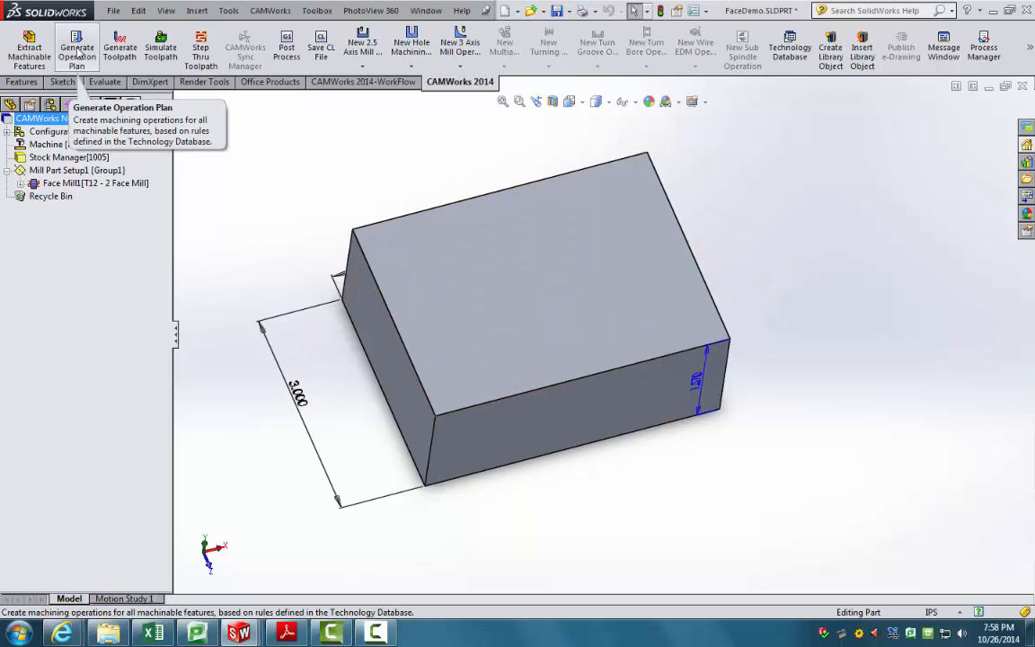
{"action": "left_click", "coordinate": [77, 54]}
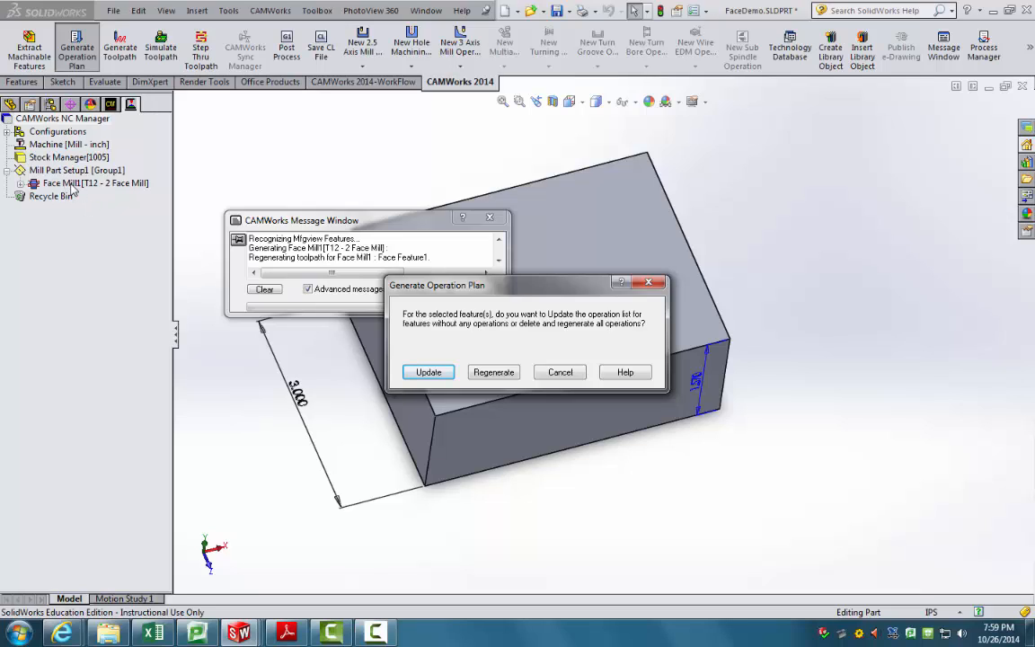
{"action": "left_click", "coordinate": [429, 373]}
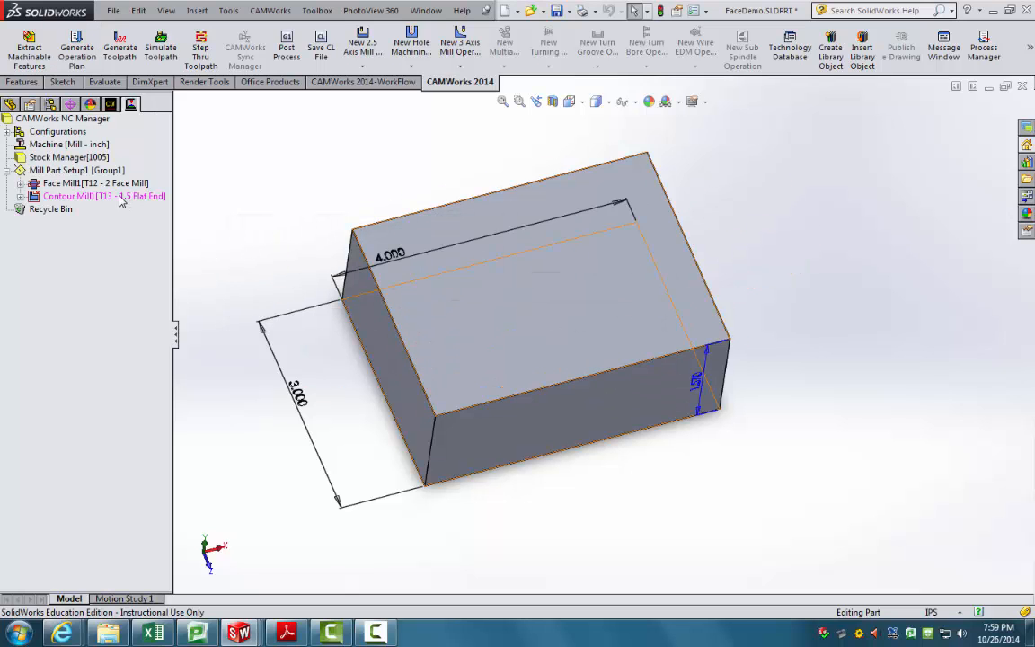
Generate the toolpaths and simulate the face and contour milling to the end, then close the simulation
{"action": "middle_click_drag", "start_coordinate": [251, 283], "coordinate": [289, 242]}
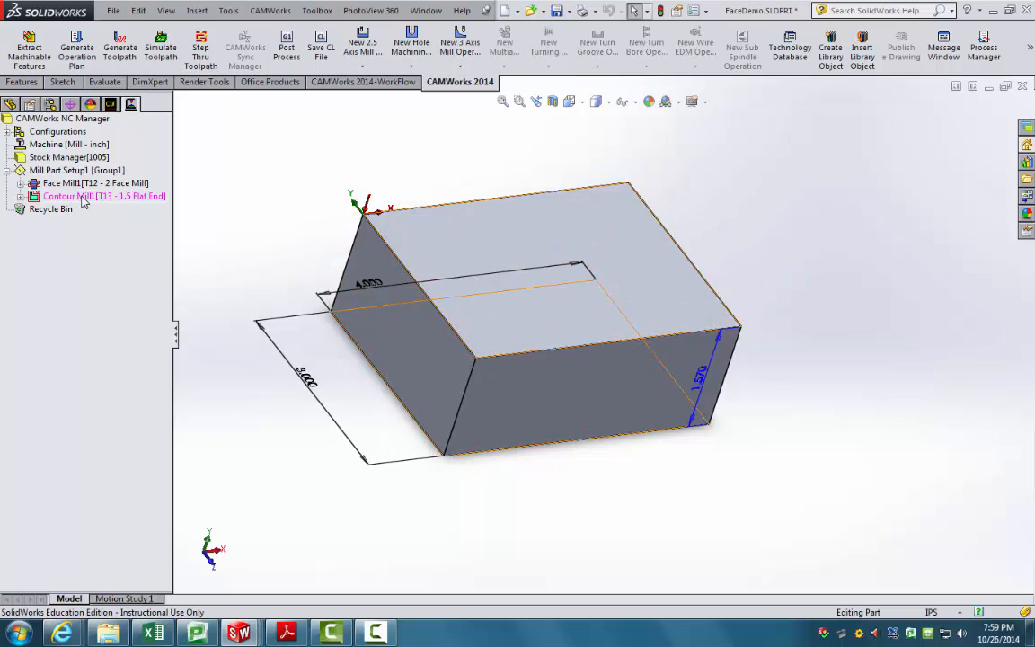
{"action": "left_click", "coordinate": [254, 190]}
{"action": "middle_click_drag", "start_coordinate": [299, 190], "coordinate": [260, 211]}
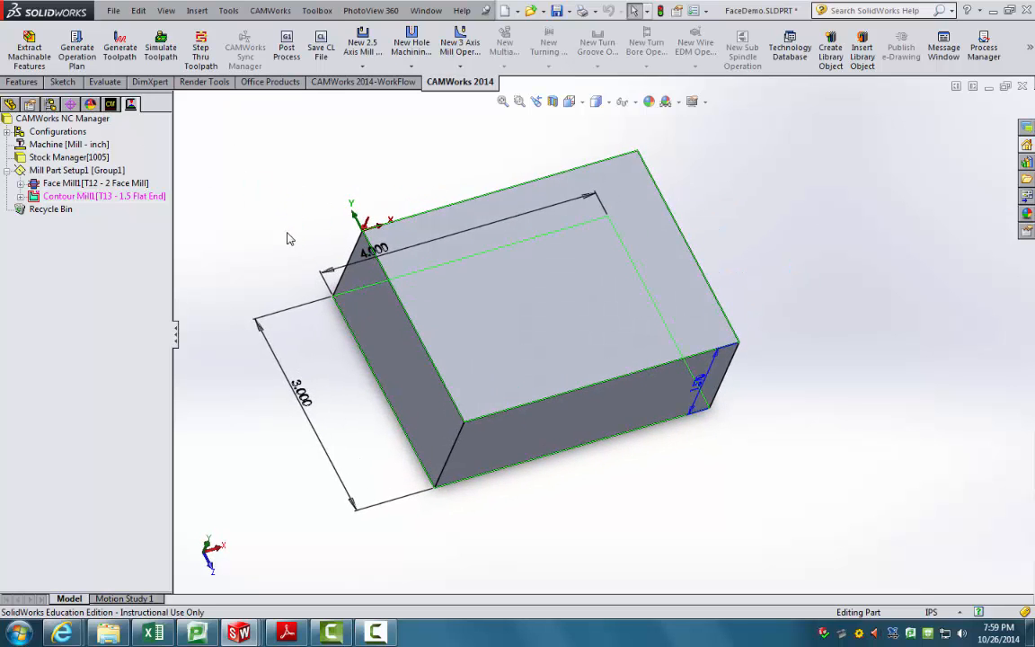
{"action": "left_click", "coordinate": [120, 52]}
{"action": "left_click", "coordinate": [155, 53]}
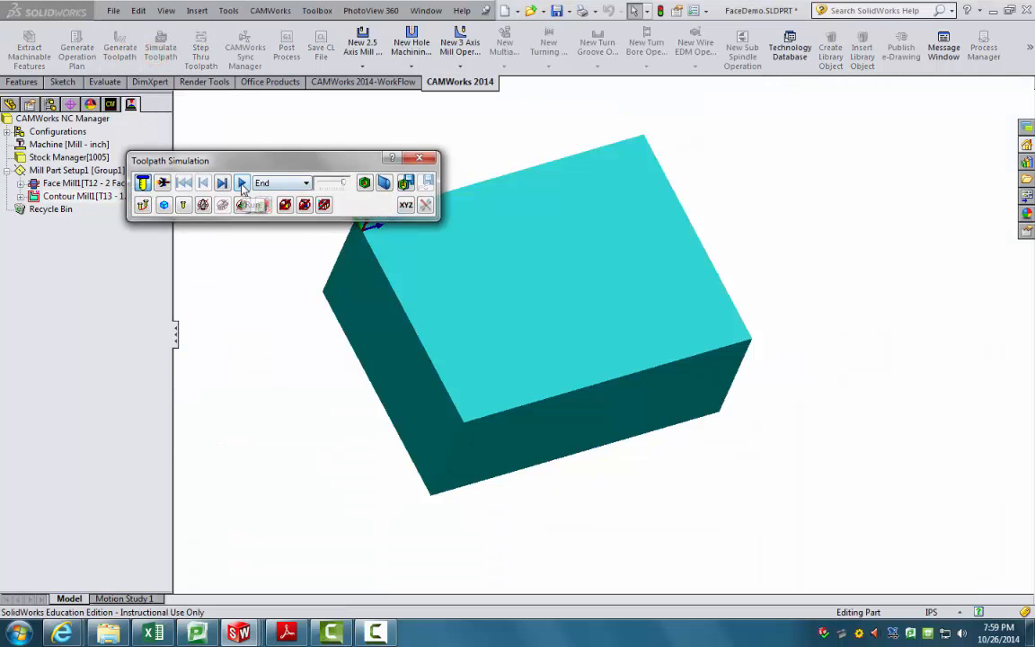
{"action": "left_click", "coordinate": [242, 184]}
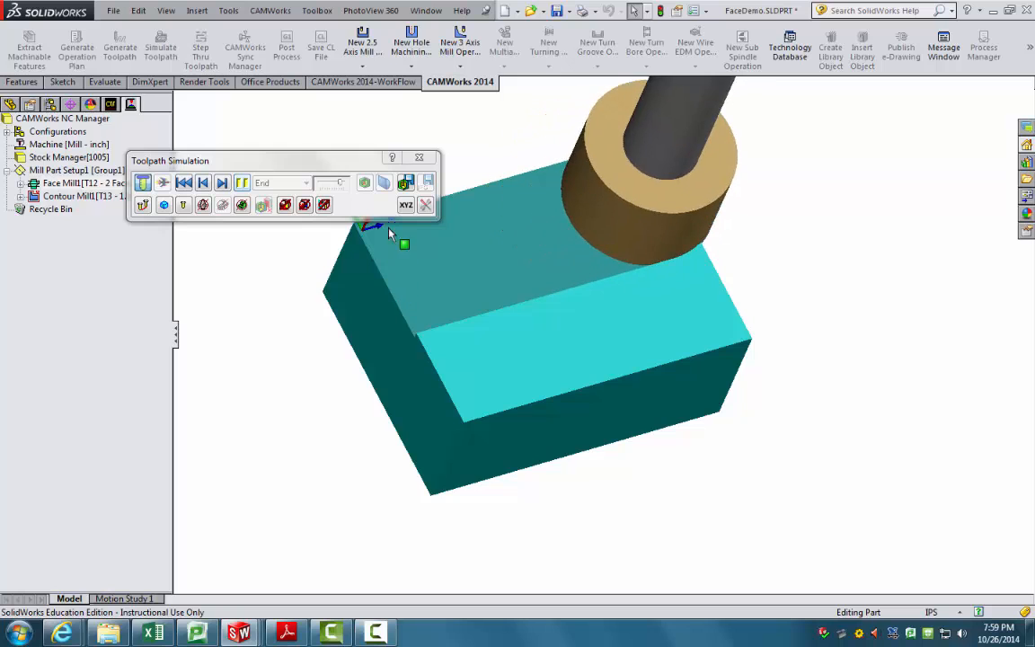
{"action": "left_click_drag", "start_coordinate": [339, 166], "coordinate": [282, 138]}
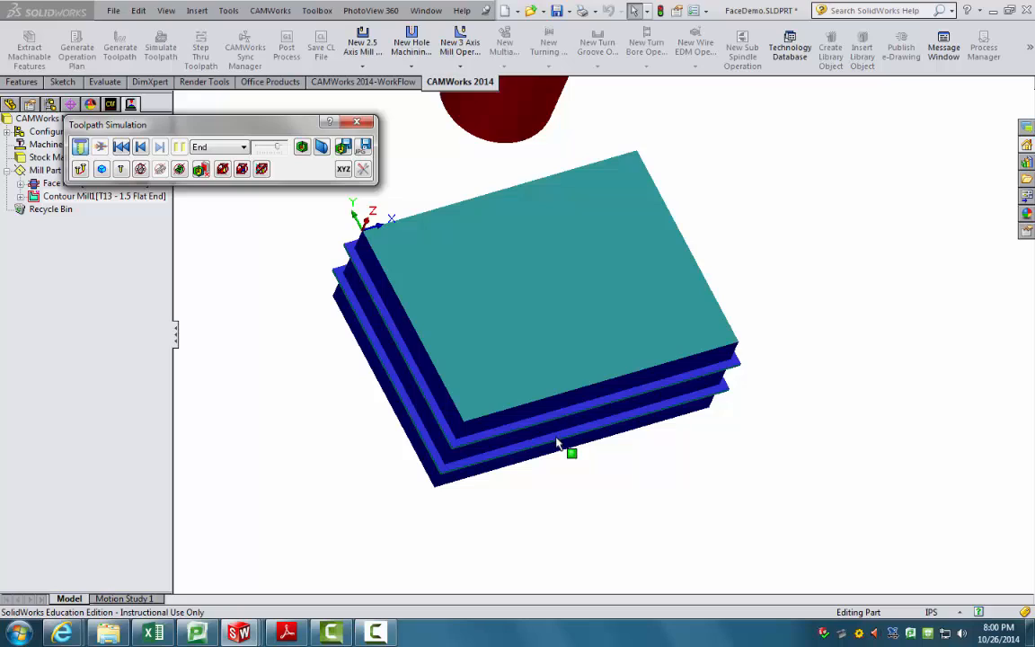
{"action": "left_click", "coordinate": [356, 122]}
Edit the contour mill operation, switching its first and maximum cut amounts from percentages of tool diameter to absolute values of 0.6 in
{"action": "right_click", "coordinate": [127, 195]}
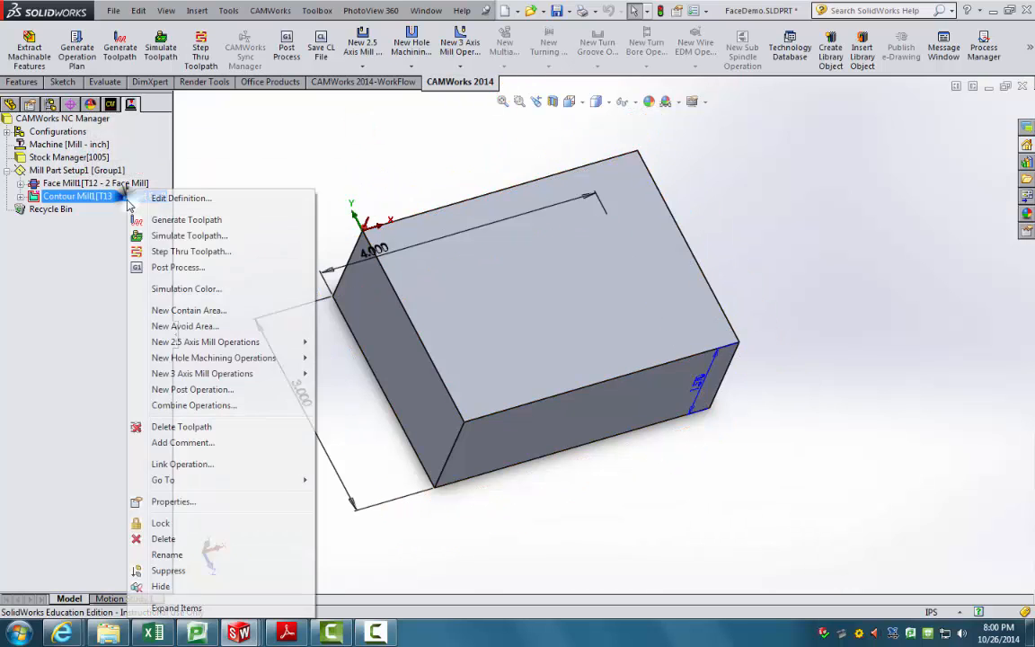
{"action": "left_click", "coordinate": [142, 198]}
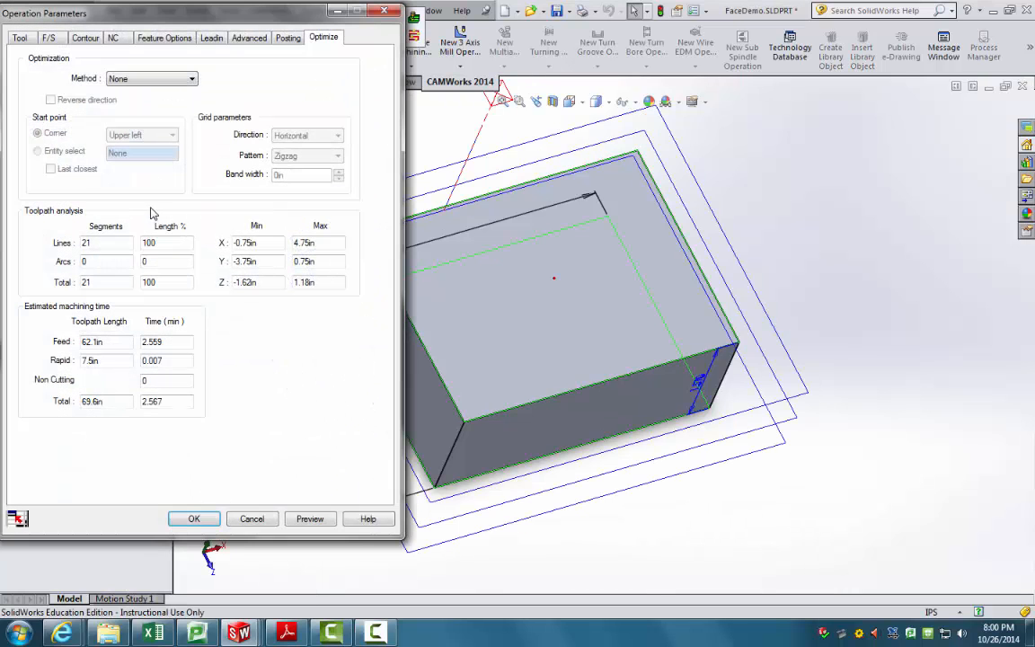
{"action": "left_click", "coordinate": [19, 38]}
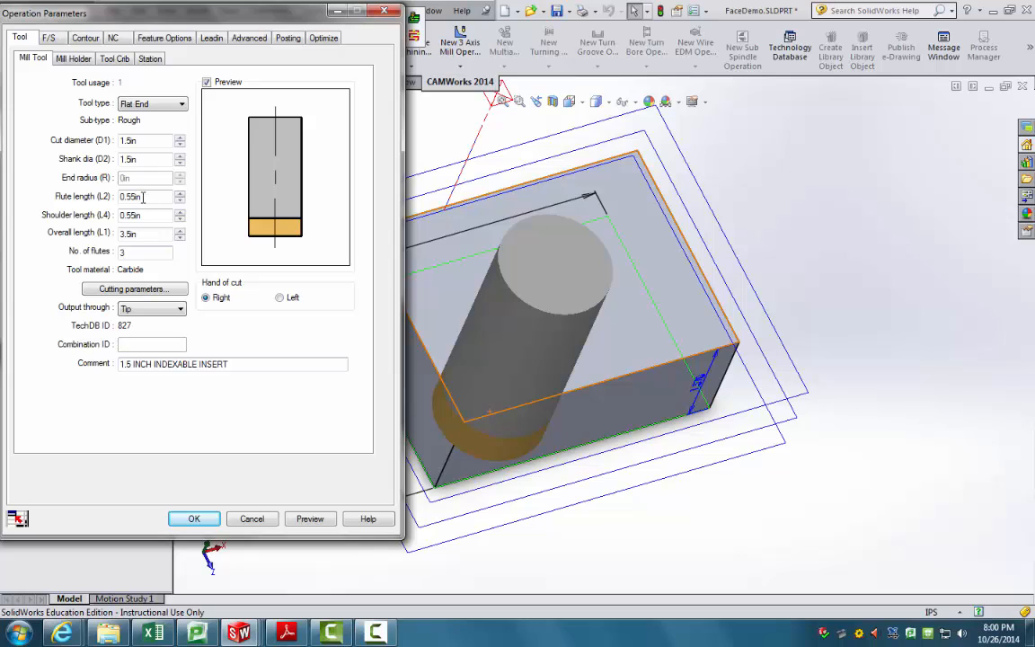
{"action": "left_click", "coordinate": [85, 38]}
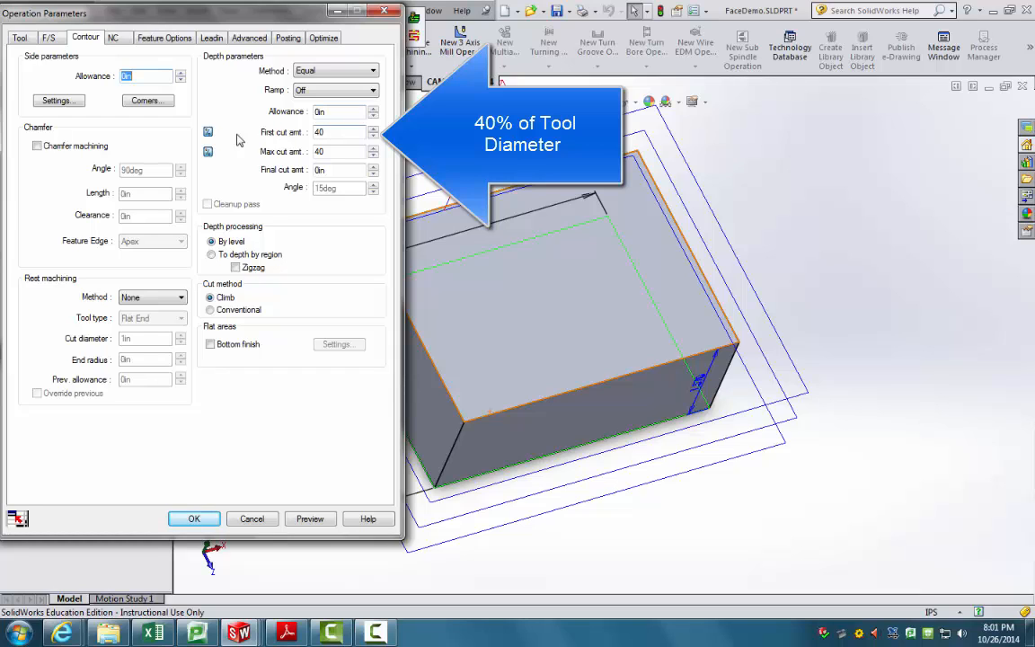
{"action": "left_click", "coordinate": [207, 133]}
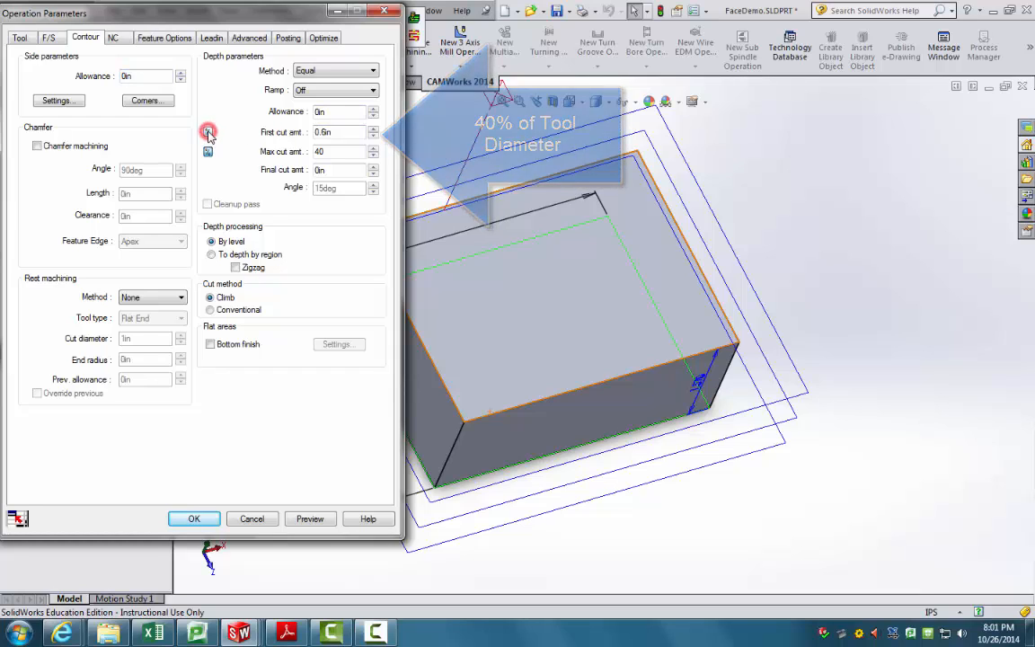
{"action": "left_click", "coordinate": [207, 152]}
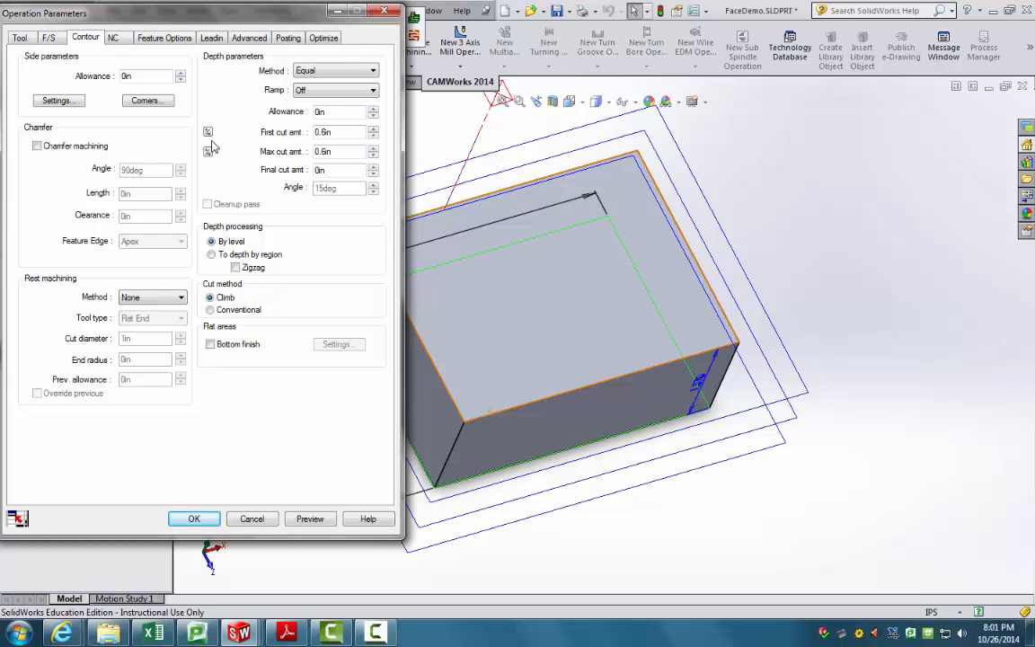
Replace the contour mill's tool with the 3/8 flat end mill at station 02 of the tool crib, including its holder
{"action": "left_click", "coordinate": [21, 38]}
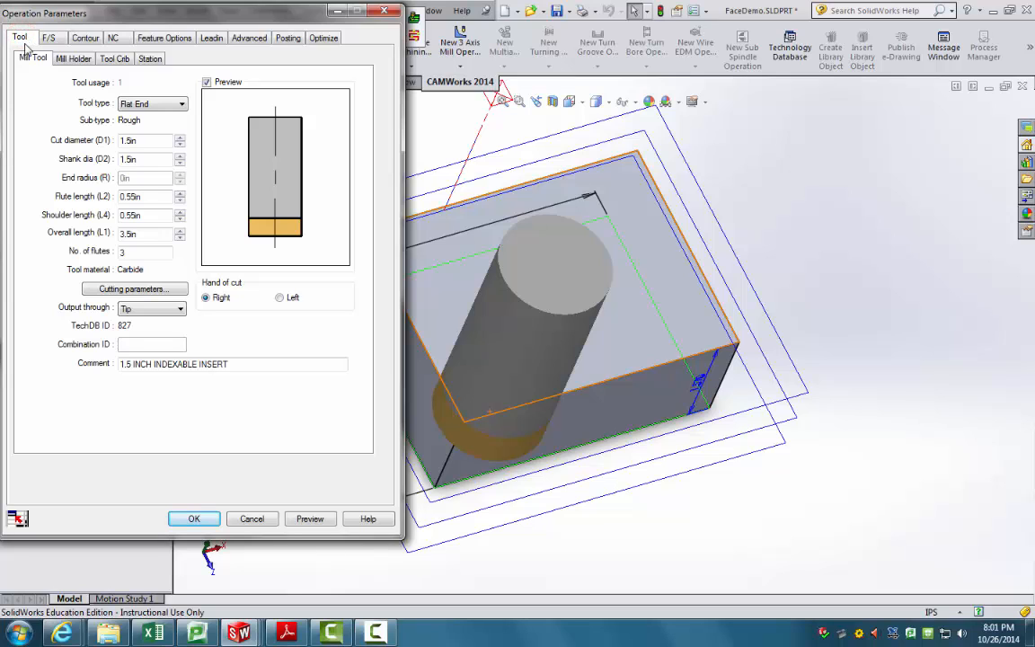
{"action": "left_click", "coordinate": [115, 59]}
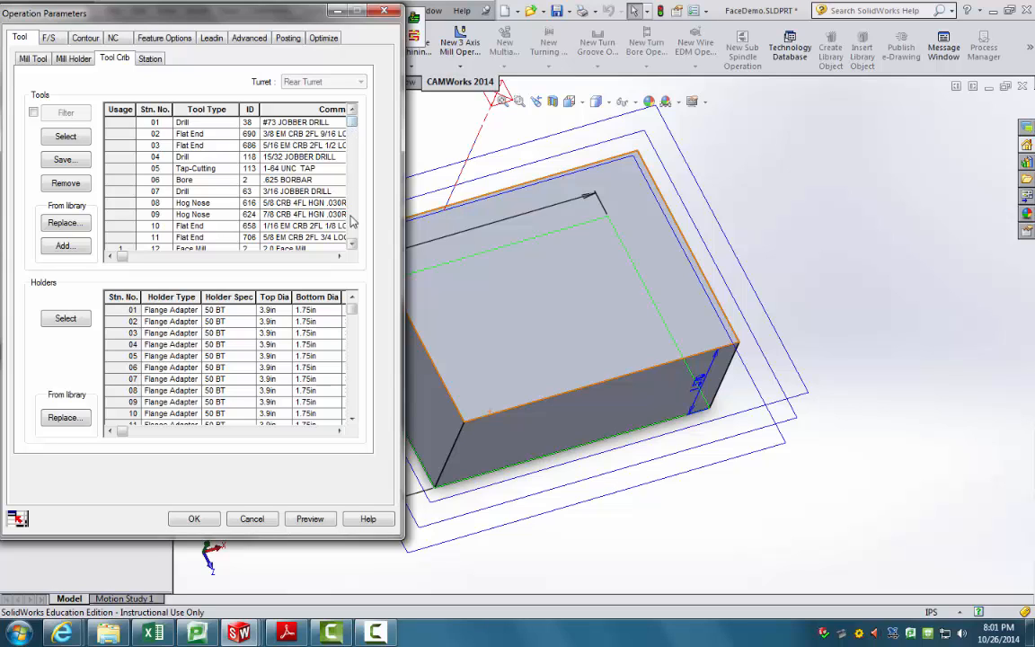
{"action": "left_click", "coordinate": [354, 244]}
{"action": "left_click", "coordinate": [354, 243]}
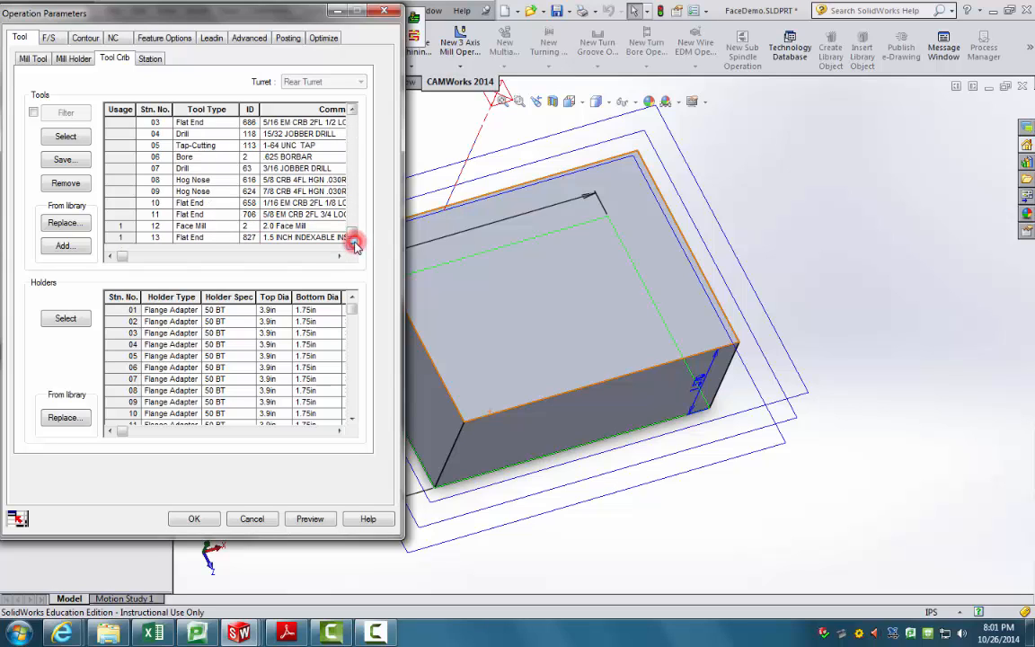
{"action": "left_click", "coordinate": [352, 108]}
{"action": "left_click", "coordinate": [353, 108]}
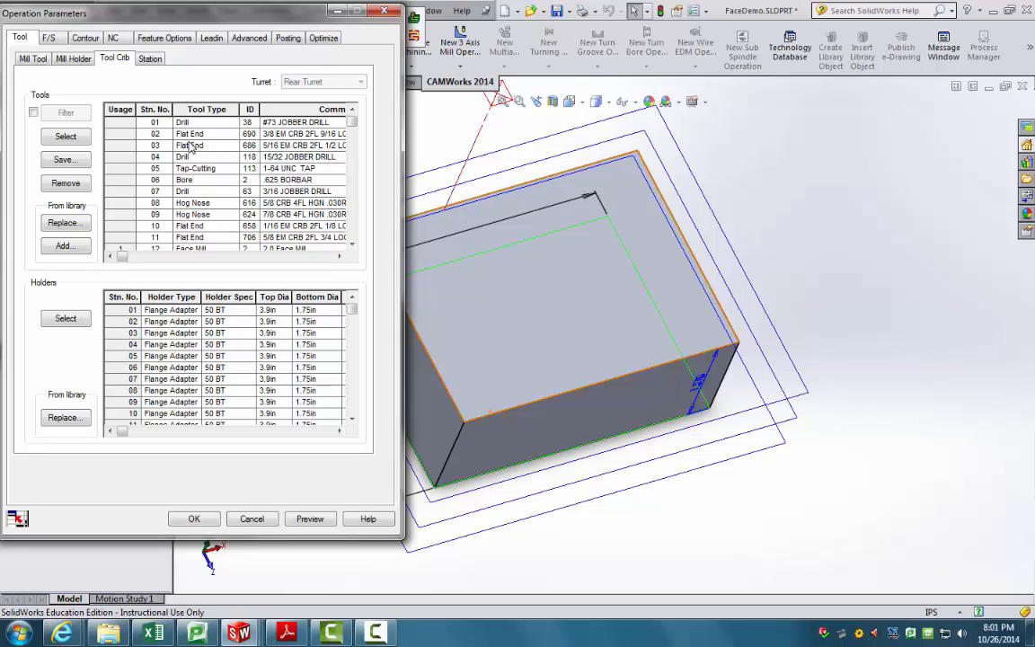
{"action": "left_click", "coordinate": [125, 134]}
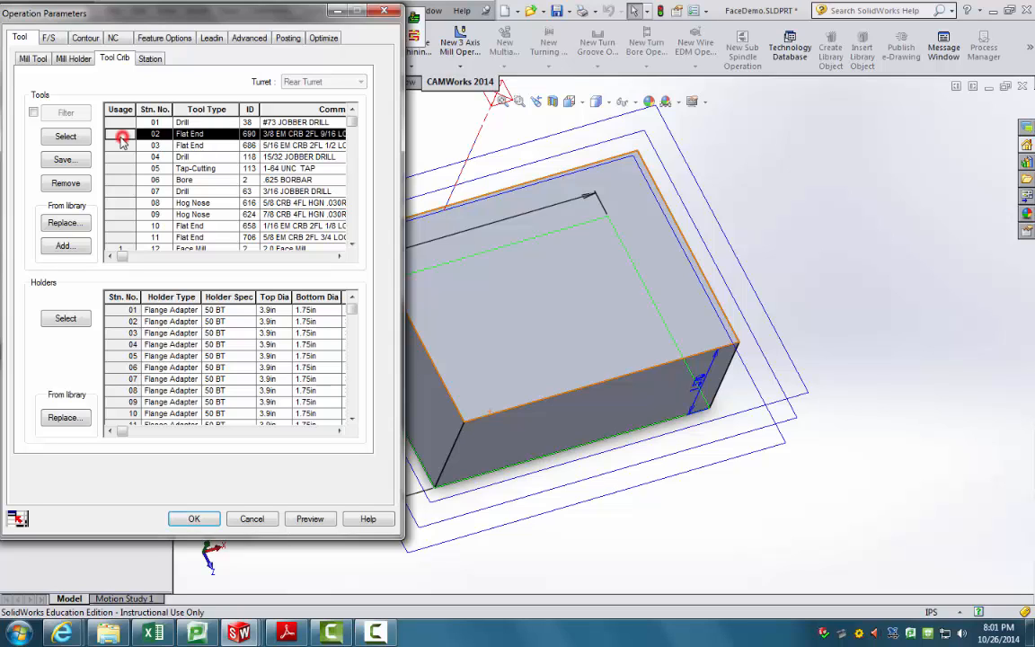
{"action": "left_click", "coordinate": [67, 137]}
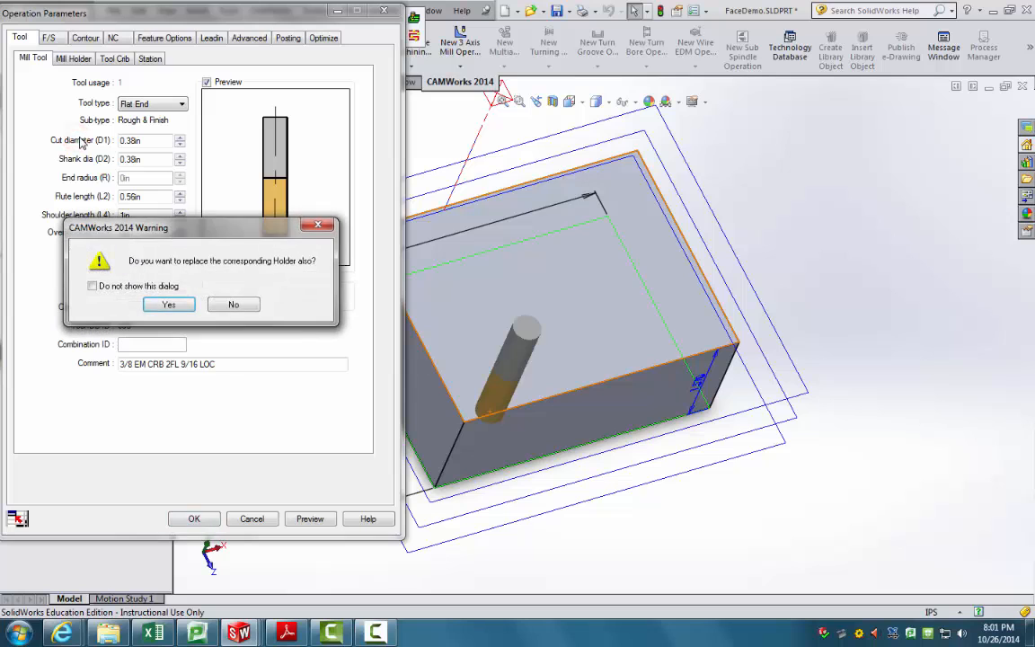
{"action": "left_click", "coordinate": [167, 303]}
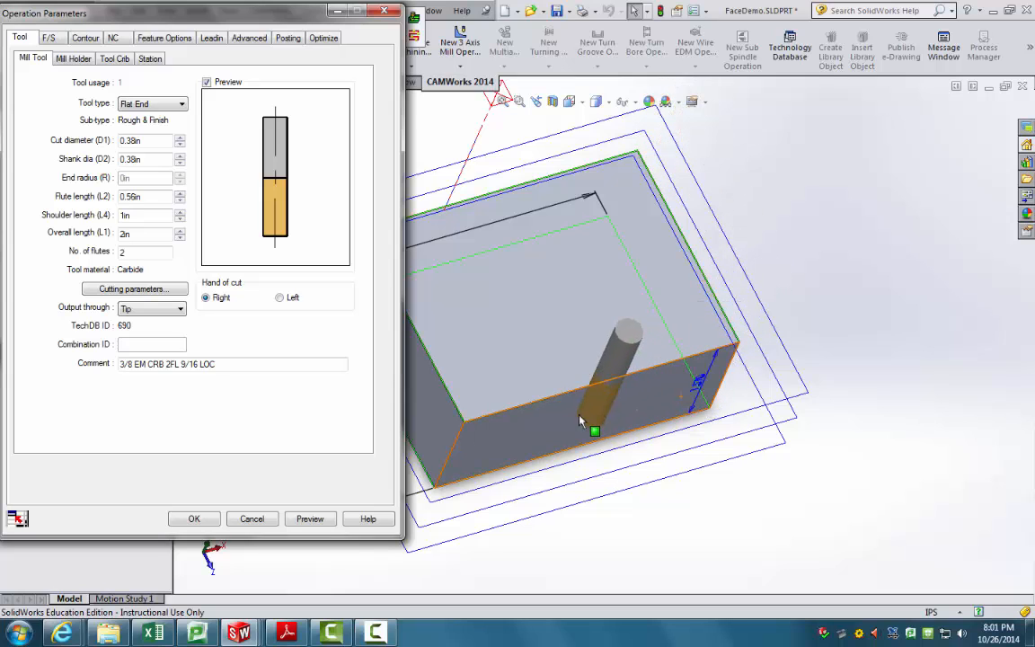
Check the contour mill's spindle speed and feedrates, and switch its first and maximum cut amounts to percentages of tool diameter
{"action": "left_click", "coordinate": [53, 38]}
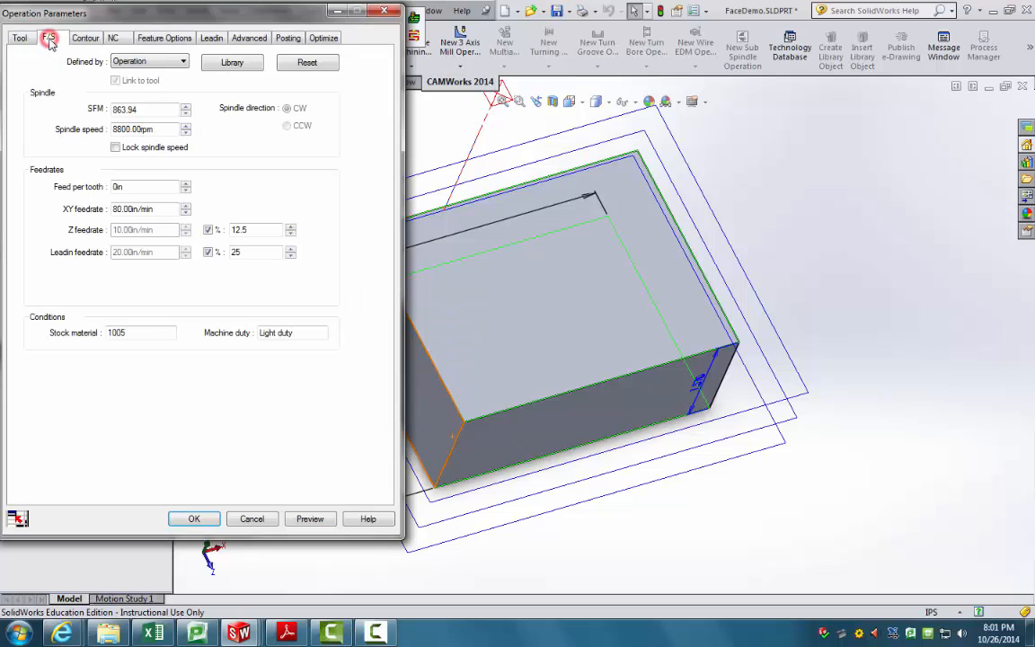
{"action": "double_click", "coordinate": [166, 130]}
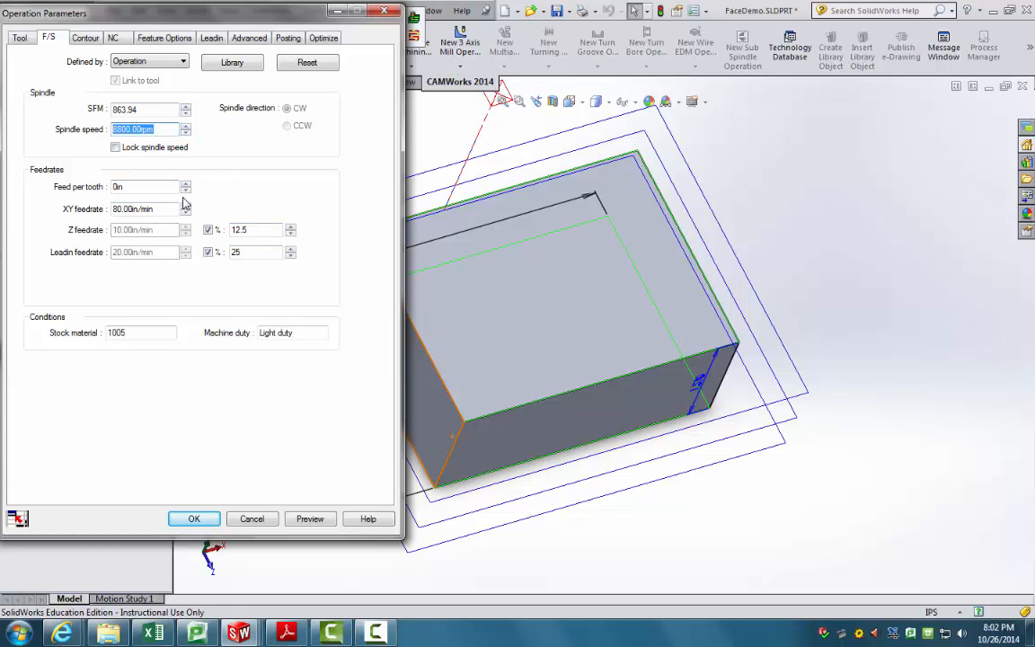
{"action": "left_click", "coordinate": [86, 40]}
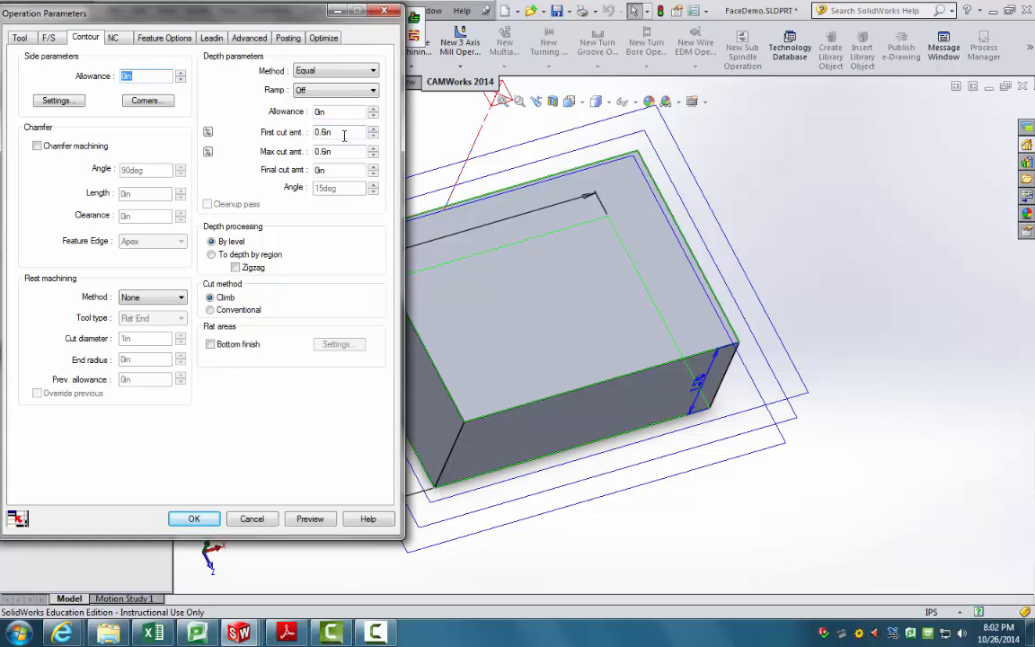
{"action": "left_click", "coordinate": [208, 133]}
{"action": "left_click", "coordinate": [208, 151]}
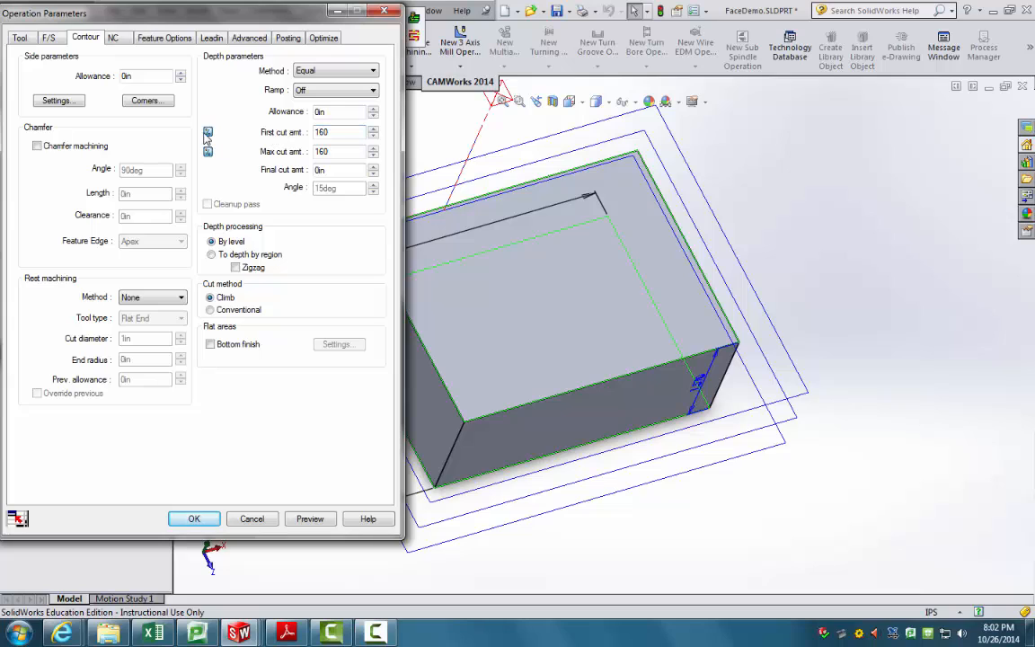
Set the contour mill's first and maximum cut amounts to 50 percent of the tool diameter and accept the operation parameters
{"action": "key", "text": "BackSpace"}
{"action": "key", "text": "BackSpace"}
{"action": "key", "text": "BackSpace"}
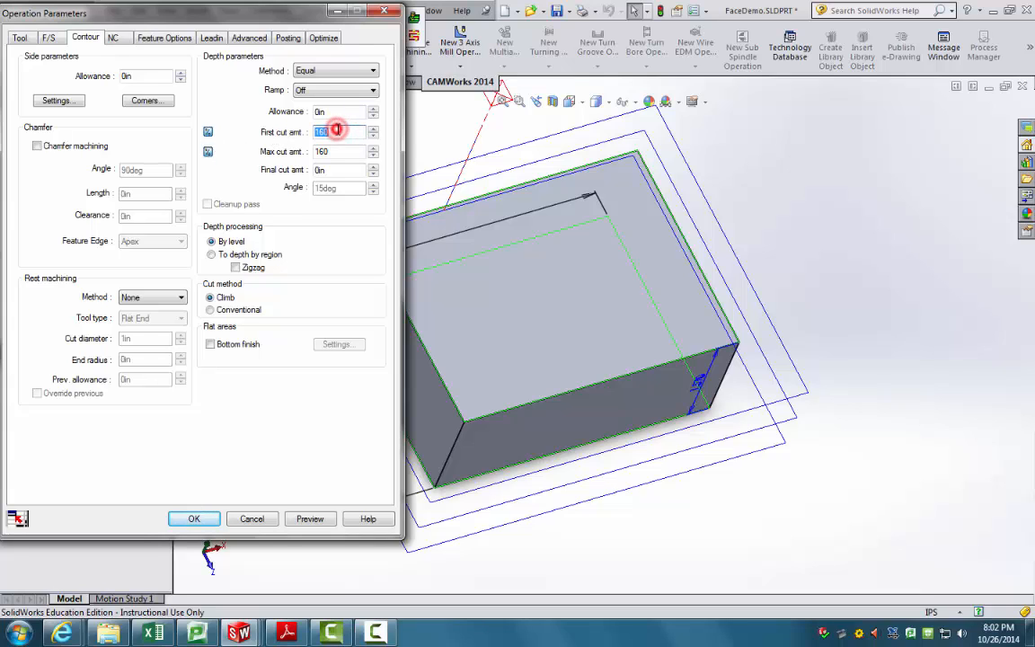
{"action": "type", "text": "50"}
{"action": "left_click", "coordinate": [340, 154]}
{"action": "key", "text": "BackSpace"}
{"action": "key", "text": "BackSpace"}
{"action": "key", "text": "BackSpace"}
{"action": "type", "text": "5"}
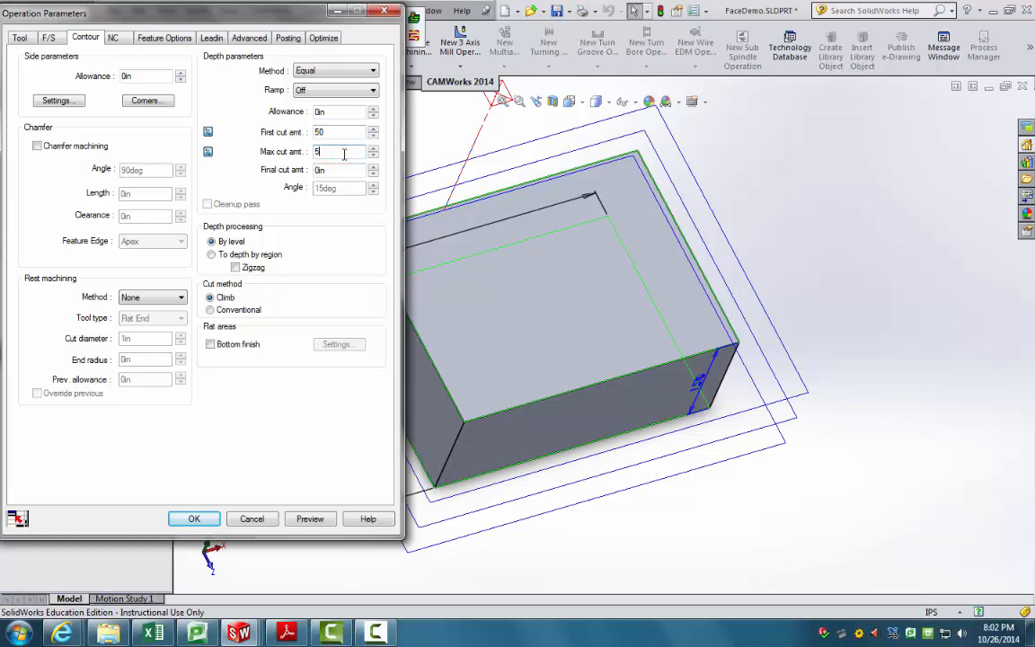
{"action": "type", "text": "0"}
{"action": "key", "text": "Return"}
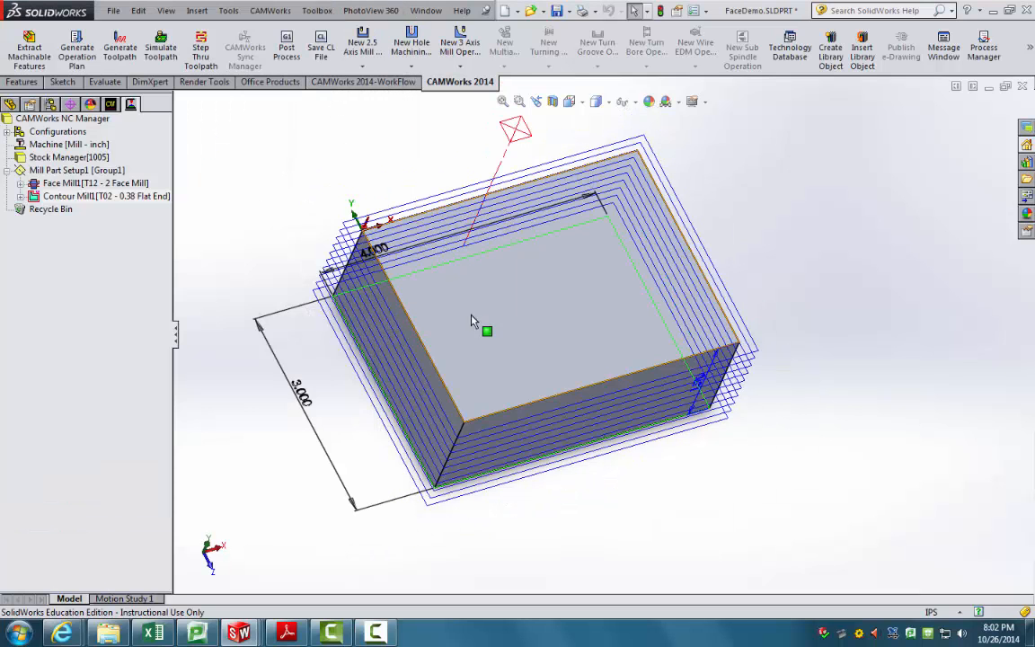
Examine the contour toolpath's depth passes and review the operation's NC planes, feature options, lead-in, advanced, posting and optimization settings
{"action": "middle_click_drag", "start_coordinate": [383, 294], "coordinate": [606, 316]}
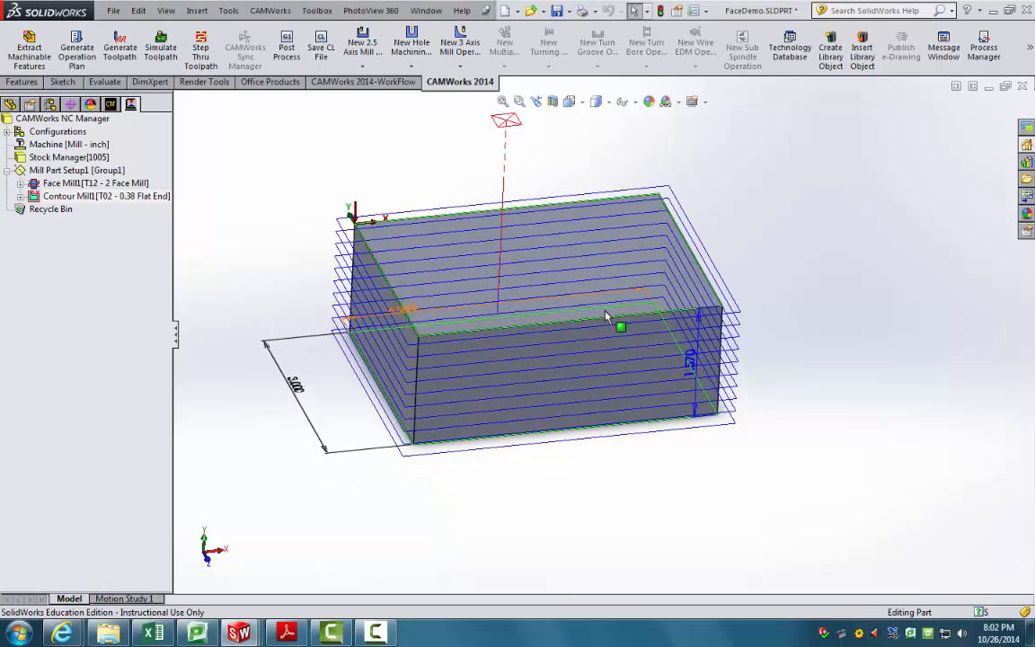
{"action": "middle_click_drag", "start_coordinate": [588, 388], "coordinate": [369, 312]}
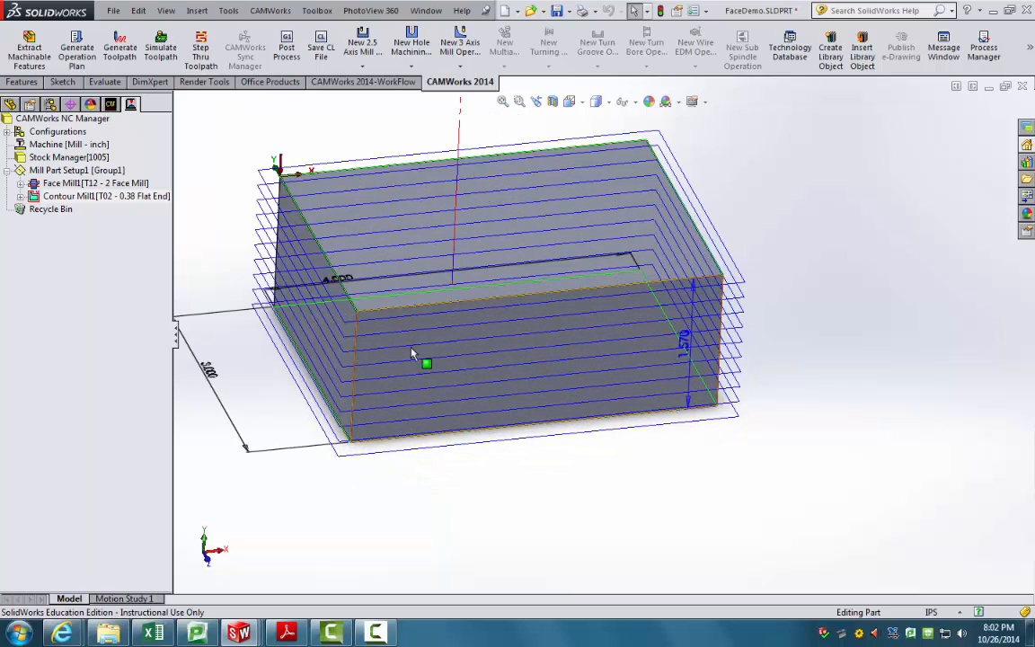
{"action": "right_click", "coordinate": [118, 200]}
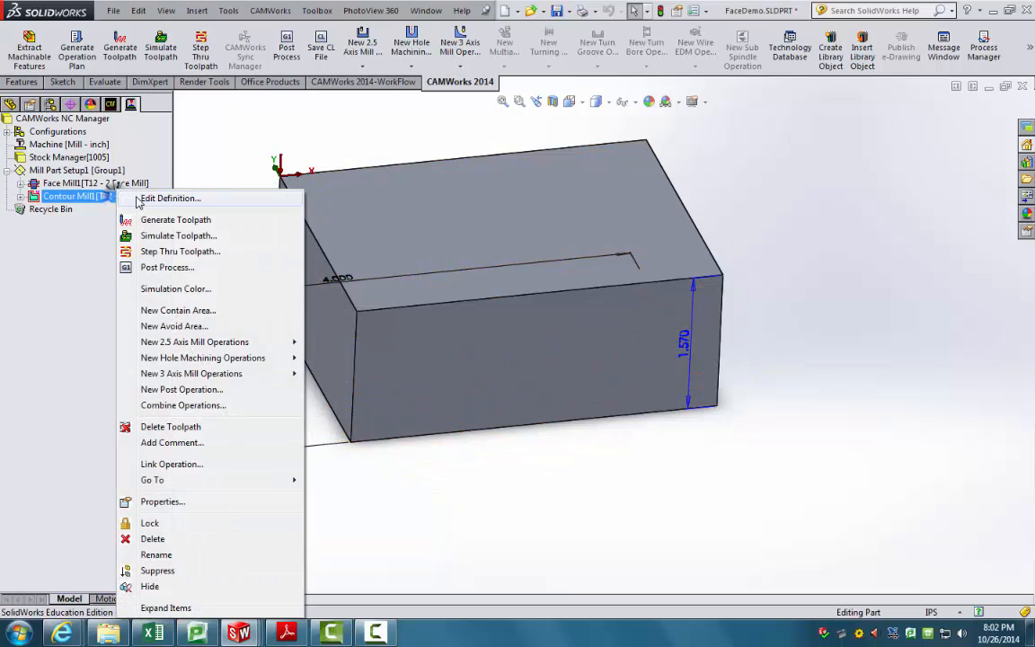
{"action": "left_click", "coordinate": [133, 187]}
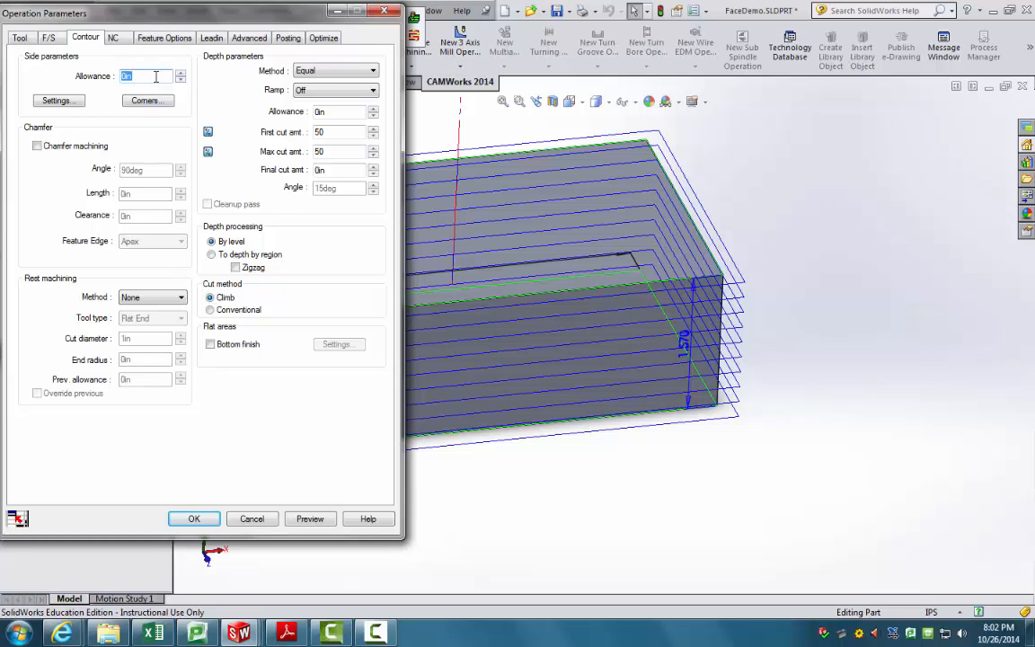
{"action": "left_click", "coordinate": [113, 37]}
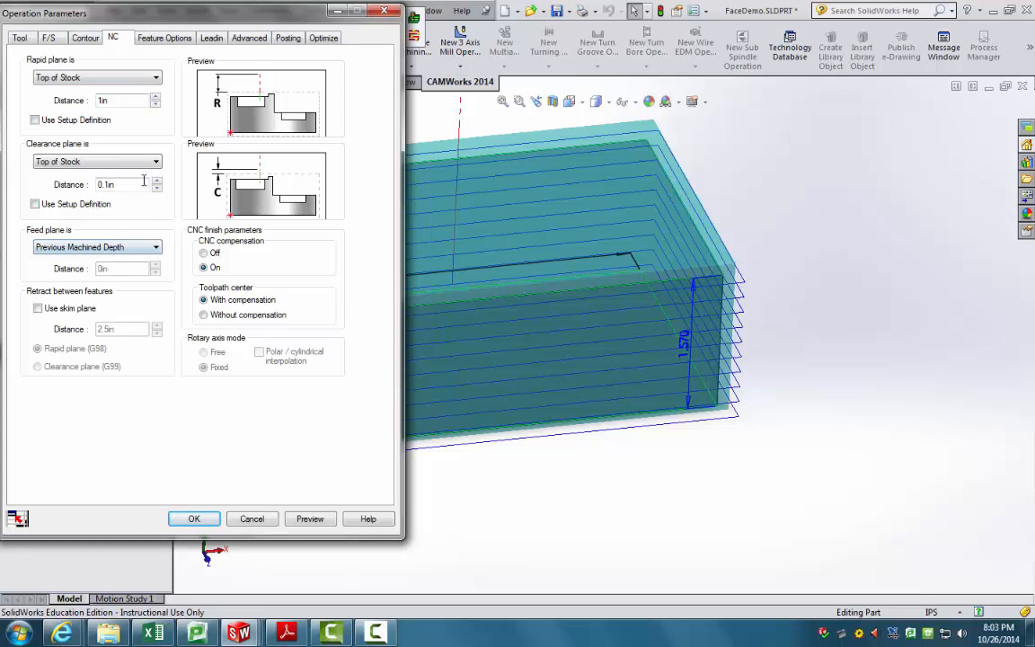
{"action": "left_click", "coordinate": [164, 38]}
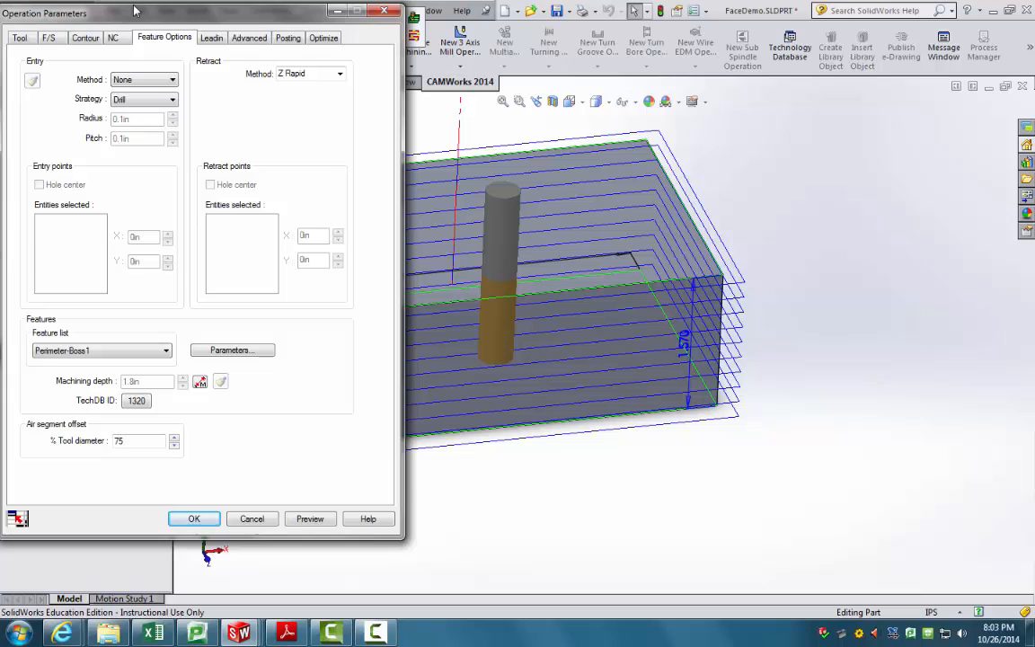
{"action": "left_click", "coordinate": [130, 99]}
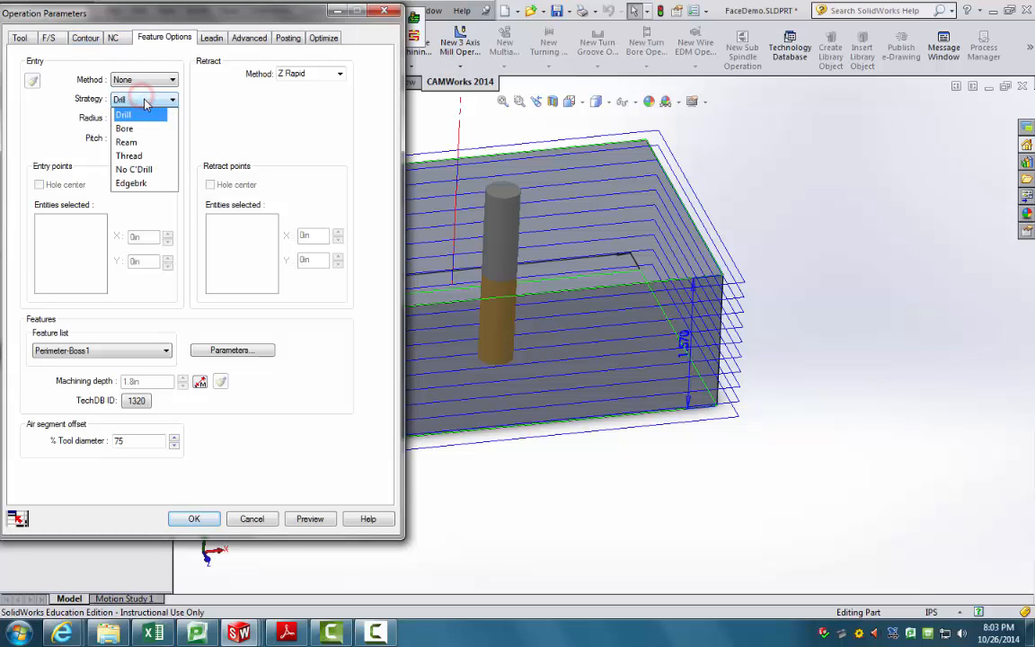
{"action": "left_click", "coordinate": [212, 37]}
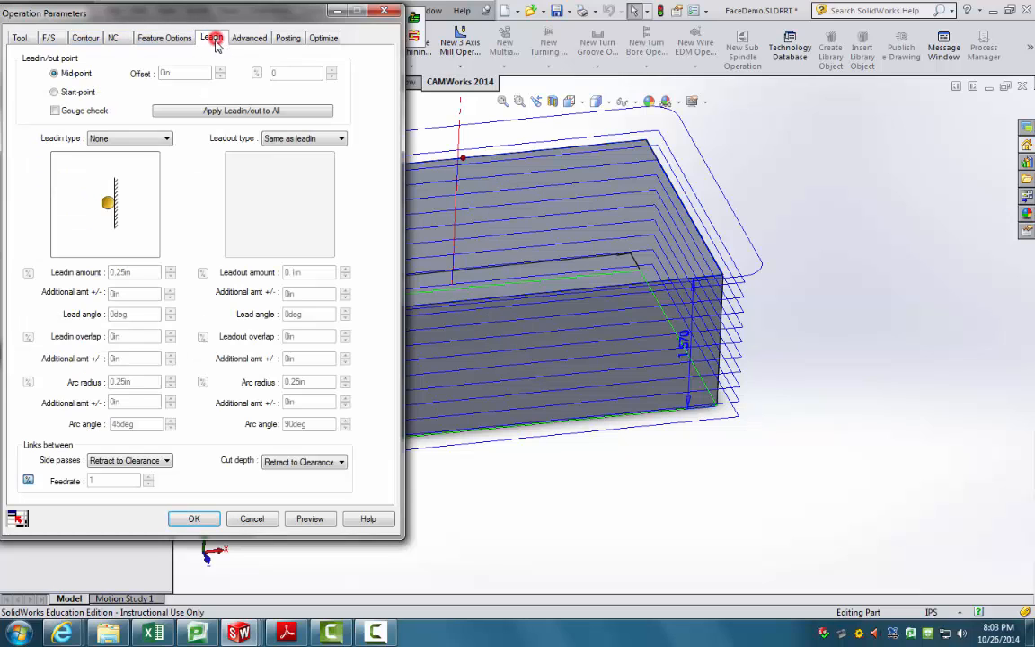
{"action": "mouse_move", "coordinate": [527, 287]}
{"action": "middle_mouse_down"}
{"action": "mouse_move", "coordinate": [488, 351]}
{"action": "mouse_move", "coordinate": [493, 261]}
{"action": "mouse_move", "coordinate": [488, 271]}
{"action": "mouse_move", "coordinate": [531, 369]}
{"action": "mouse_move", "coordinate": [524, 421]}
{"action": "mouse_move", "coordinate": [562, 351]}
{"action": "middle_mouse_up"}
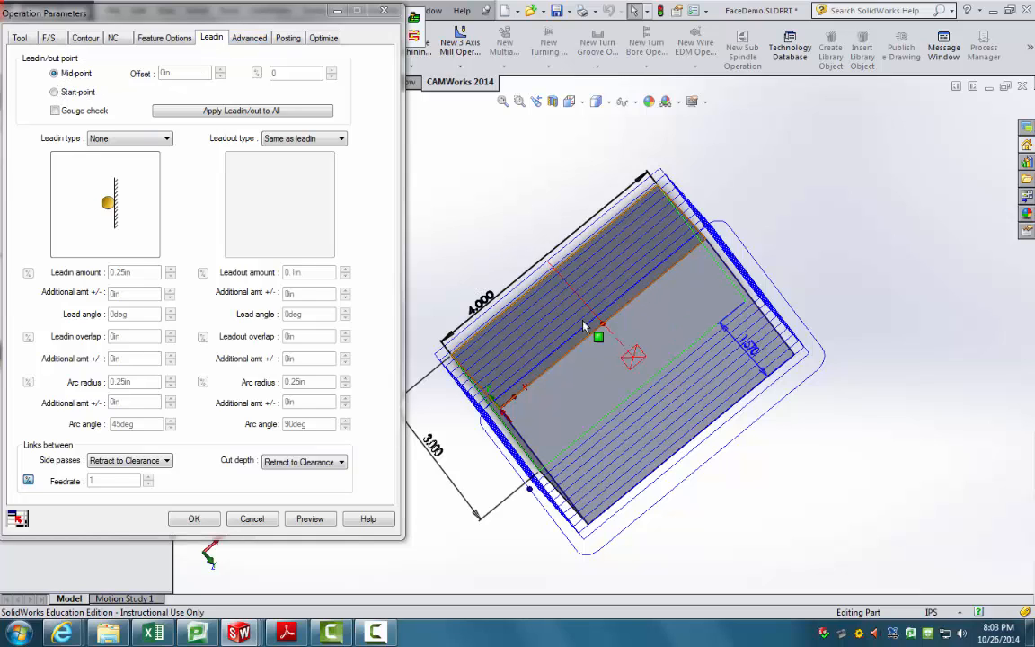
{"action": "left_click", "coordinate": [248, 40]}
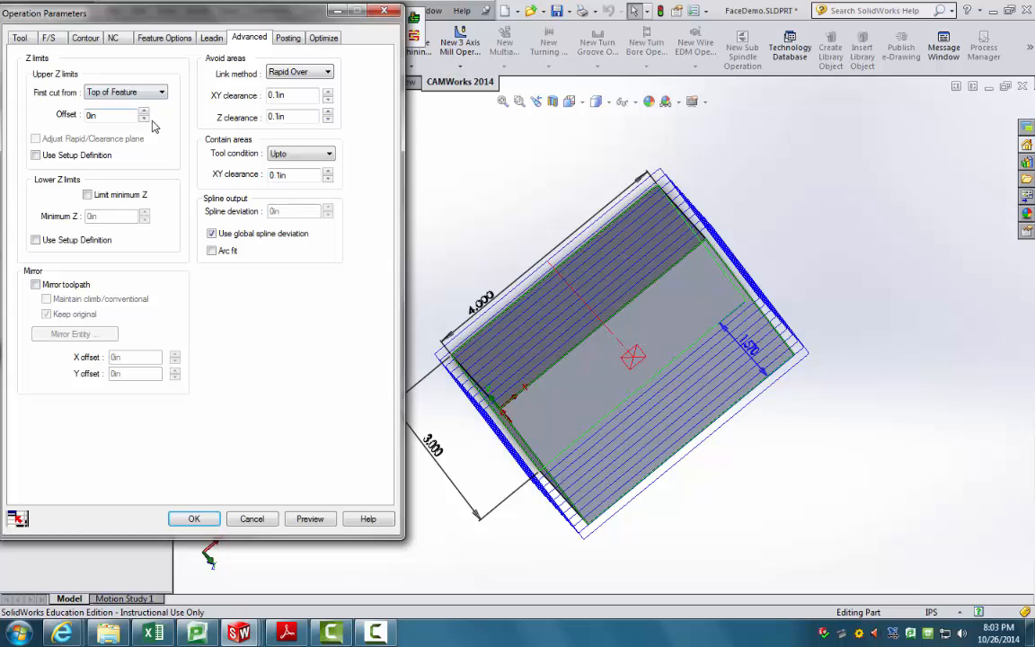
{"action": "left_click", "coordinate": [289, 40]}
{"action": "left_click", "coordinate": [325, 38]}
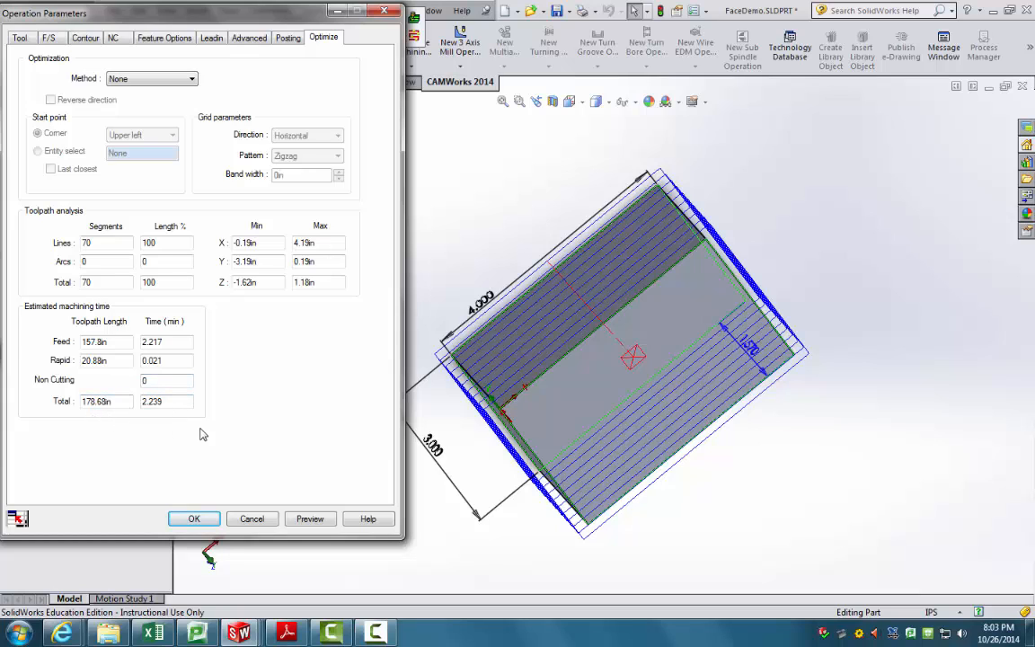
{"action": "left_click", "coordinate": [194, 520]}
Regenerate the toolpaths, then simulate them to the end at a faster speed and compare the machined stock with the design part
{"action": "middle_click_drag", "start_coordinate": [293, 469], "coordinate": [192, 500]}
{"action": "left_click", "coordinate": [126, 43]}
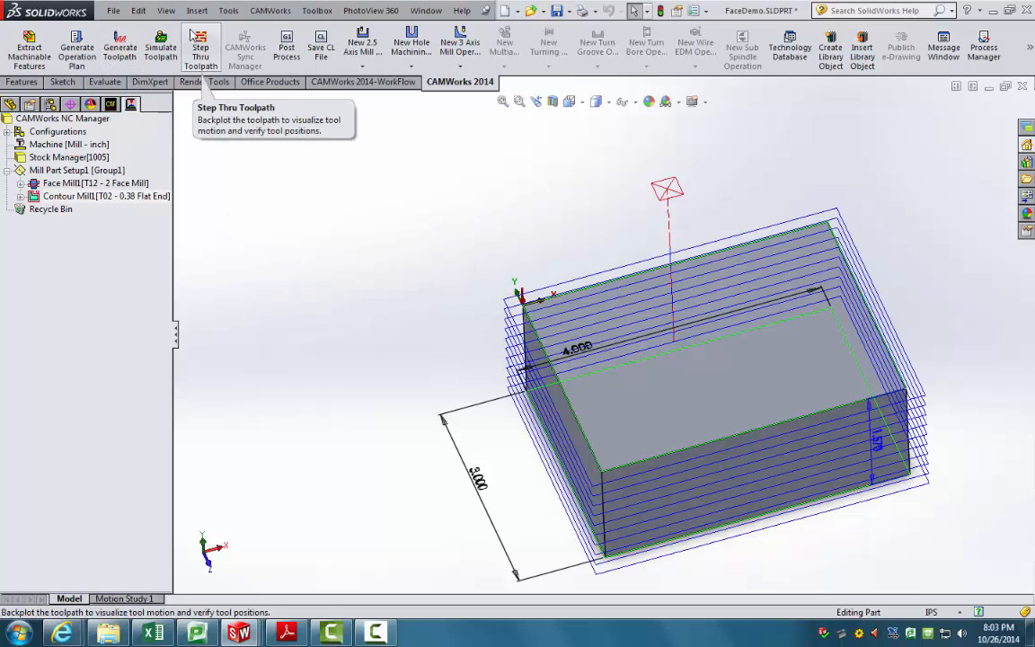
{"action": "left_click", "coordinate": [160, 49]}
{"action": "left_click", "coordinate": [179, 147]}
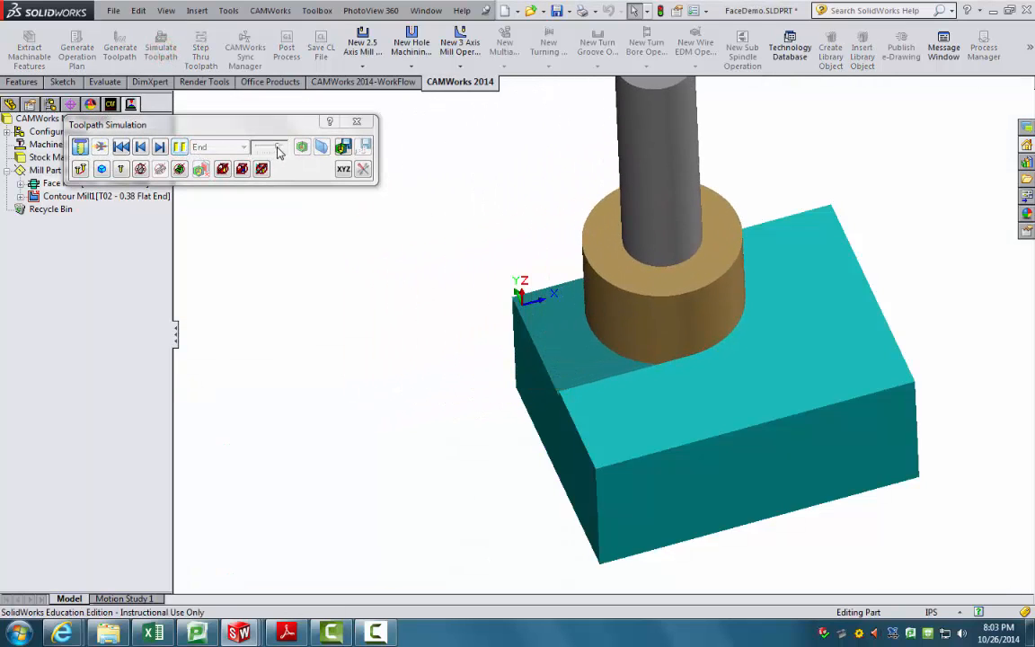
{"action": "left_click_drag", "start_coordinate": [277, 148], "coordinate": [286, 148]}
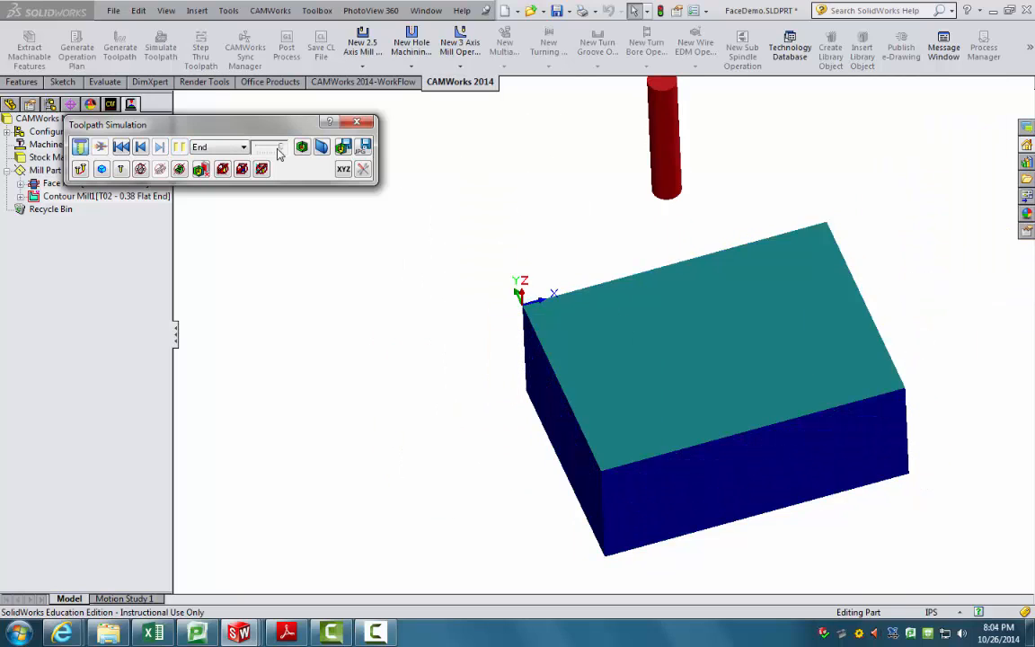
{"action": "left_click", "coordinate": [301, 147]}
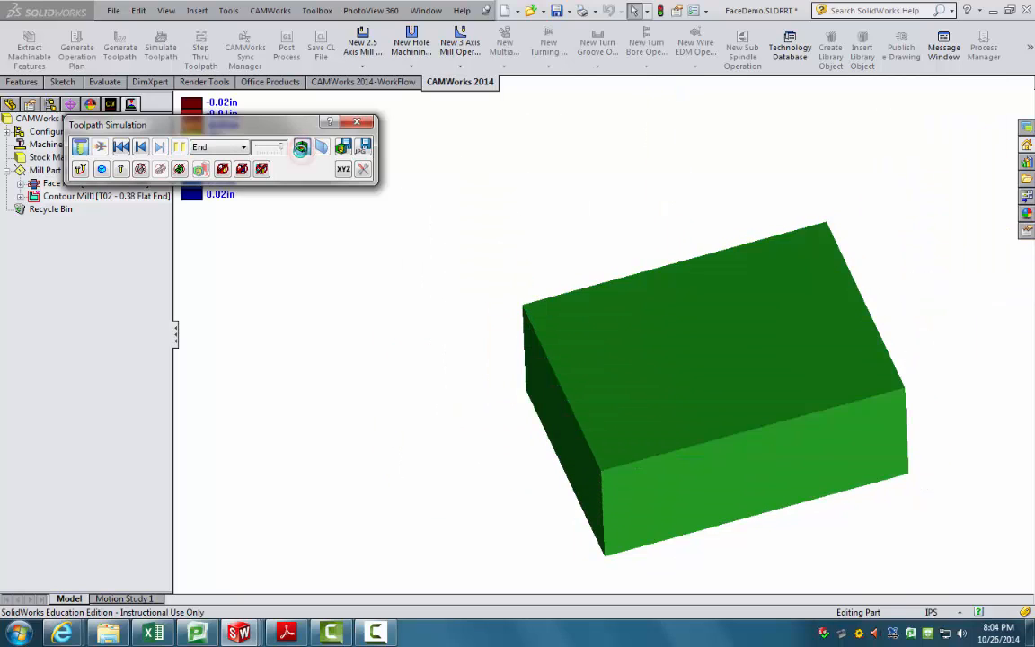
{"action": "left_click", "coordinate": [356, 122]}
Post-process the operations to FaceDemo.txt on the Desktop, overwriting the existing file, and generate and look through the NC code
{"action": "left_click", "coordinate": [296, 55]}
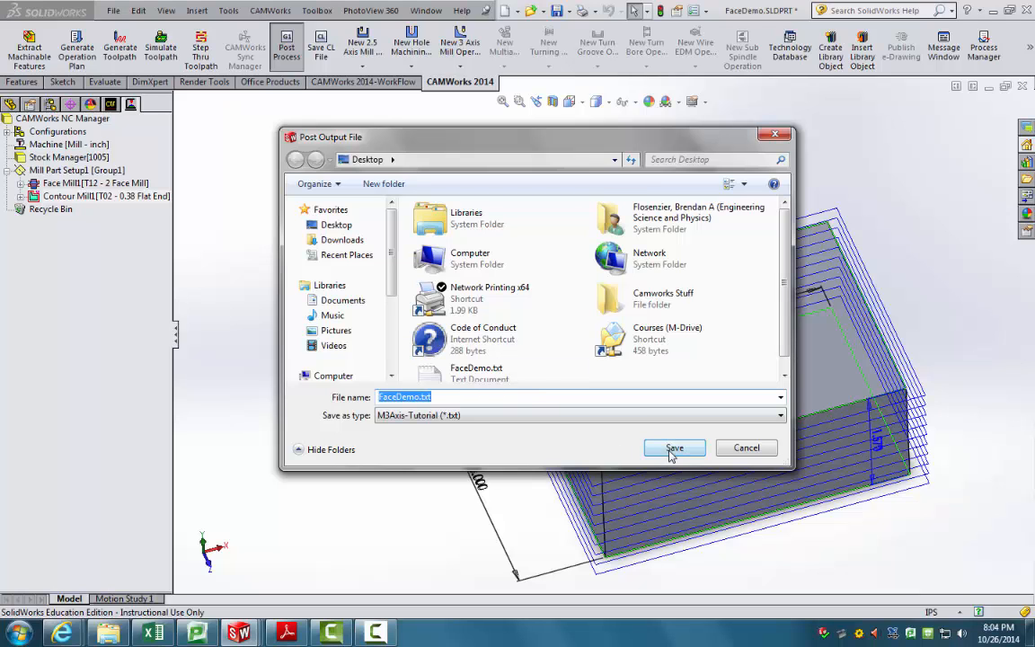
{"action": "left_click", "coordinate": [672, 448]}
{"action": "left_click", "coordinate": [565, 322]}
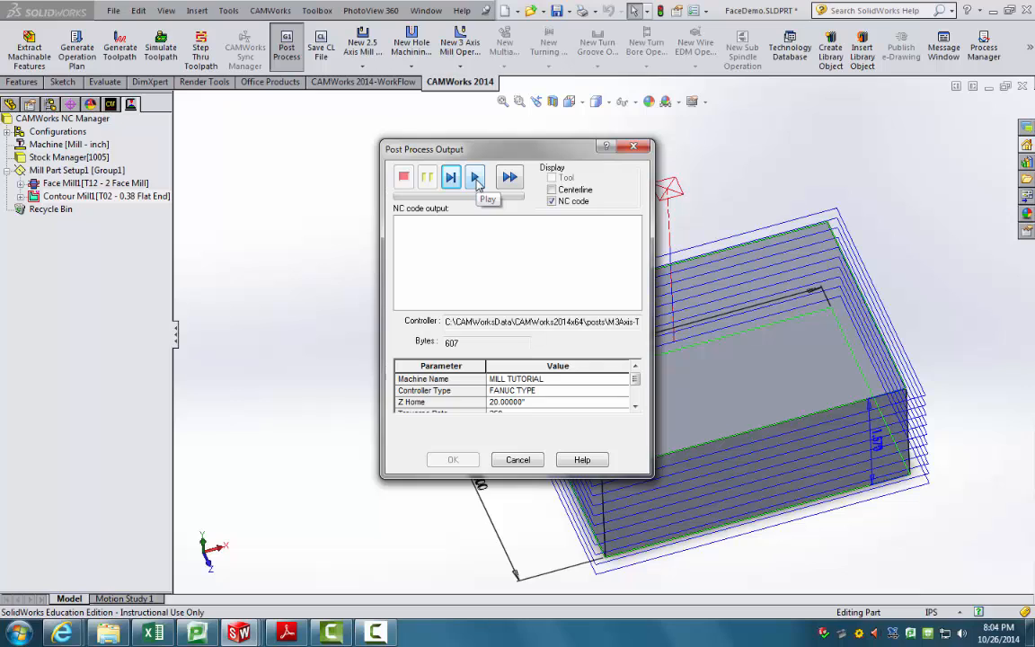
{"action": "left_click", "coordinate": [475, 177]}
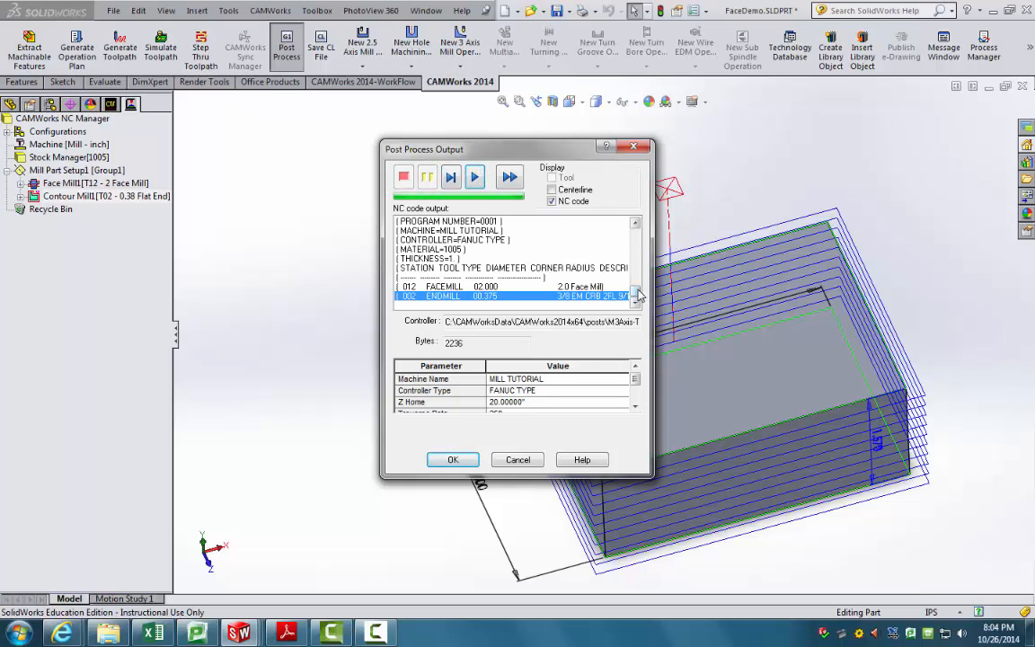
{"action": "left_click_drag", "start_coordinate": [636, 291], "coordinate": [636, 291]}
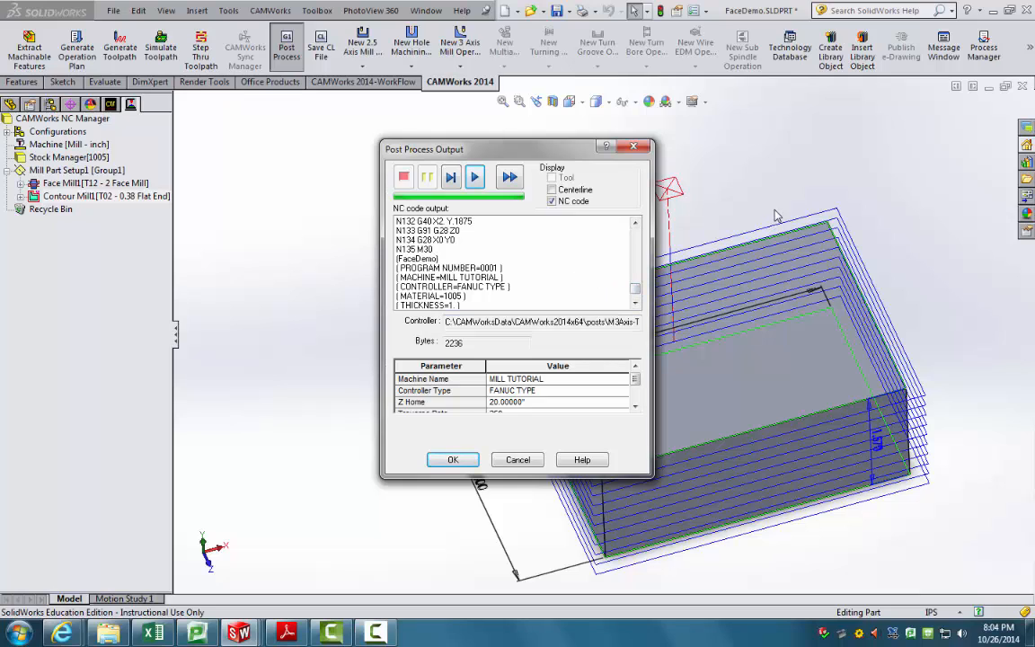
{"action": "left_click", "coordinate": [453, 460]}
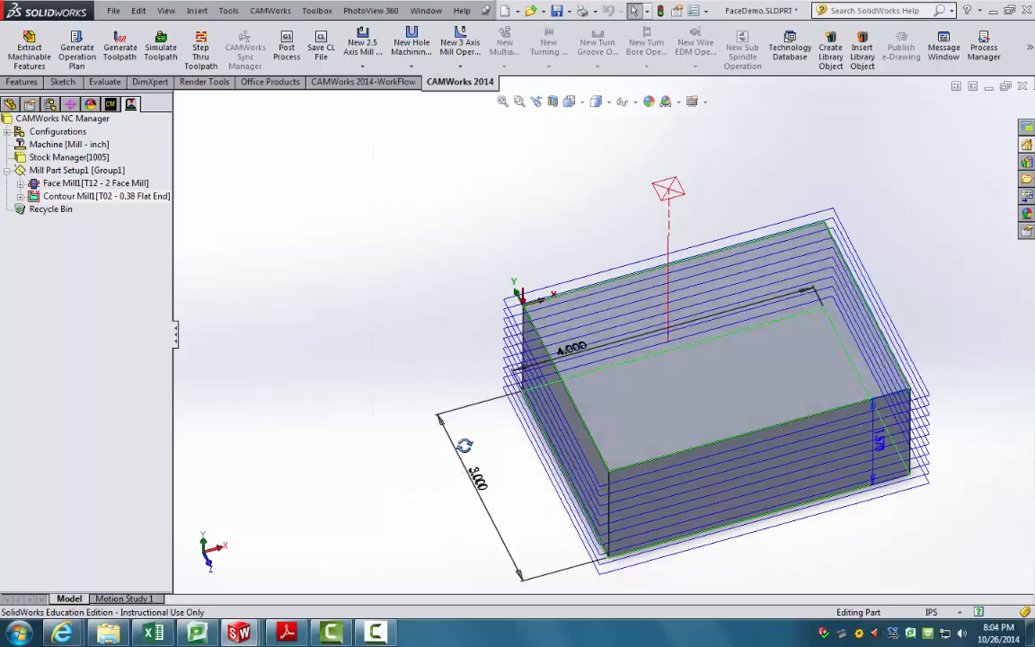
{"action": "middle_click_drag", "start_coordinate": [465, 446], "coordinate": [573, 432]}
{"action": "left_click", "coordinate": [474, 473]}
{"action": "scroll", "coordinate": [986, 399], "scroll_direction": "up", "scroll_amount": 1}
{"action": "scroll", "coordinate": [986, 400], "scroll_direction": "down", "scroll_amount": 2}
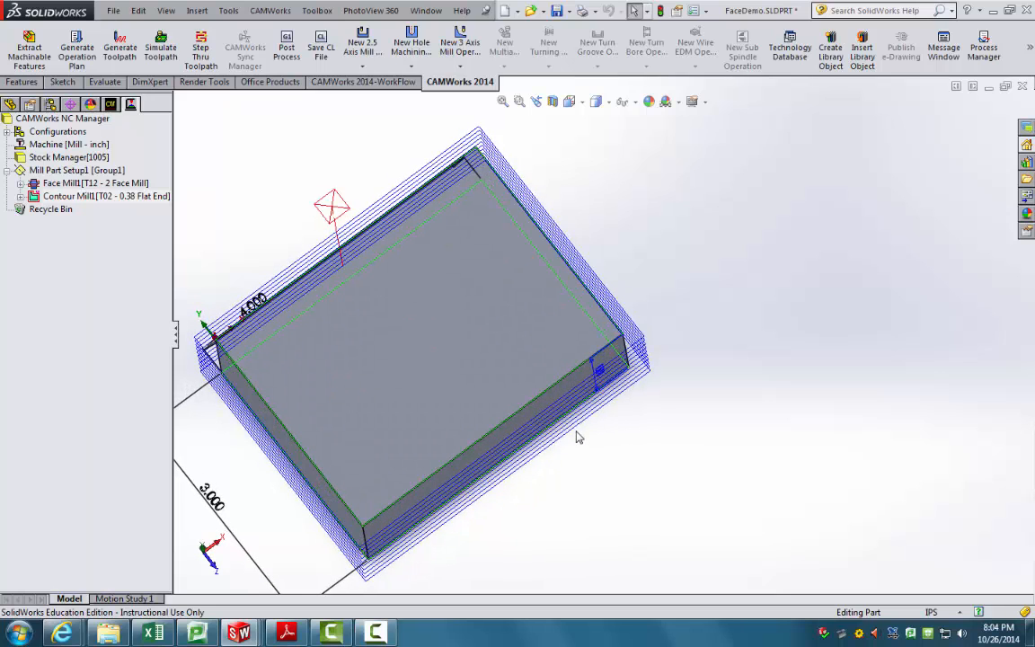